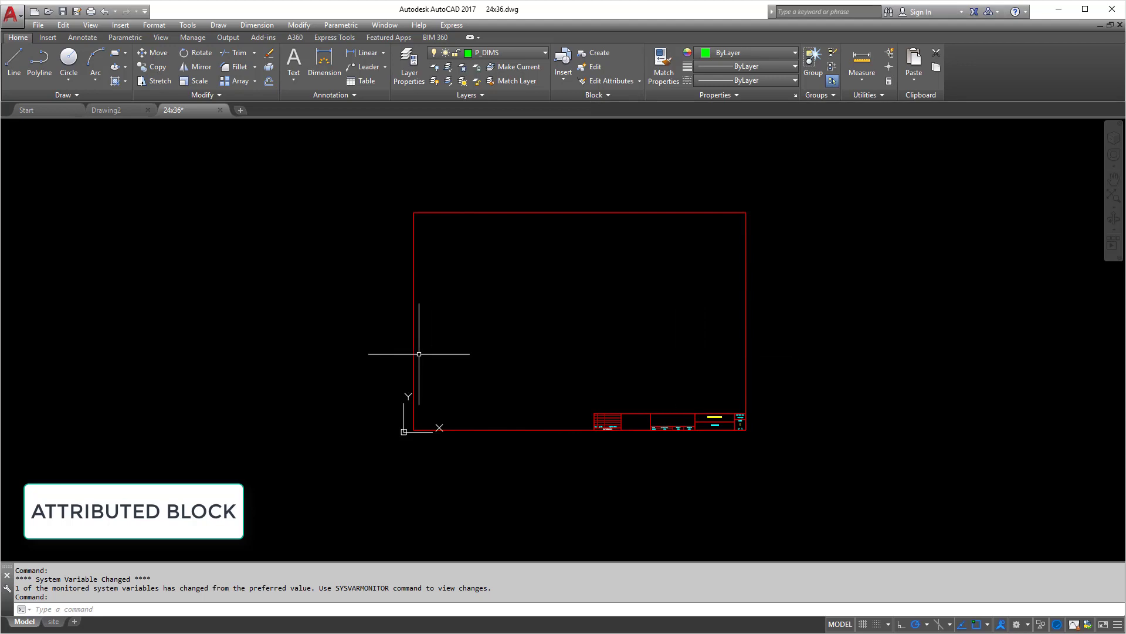
- Examine the 24x36 sheet border and the text fields in its title block, including the sheet number
mouse_move(486, 331)
middle_mouse_down()
mouse_move(548, 355)
mouse_move(485, 364)
mouse_move(439, 351)
mouse_move(464, 357)
middle_mouse_up()
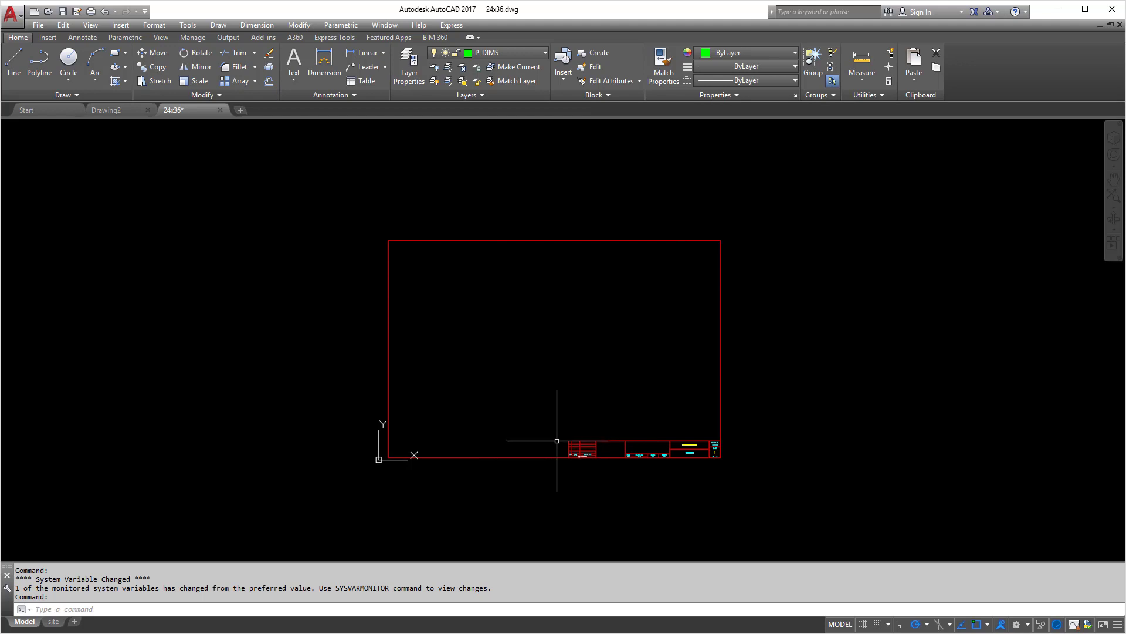
scroll(557, 440, "up", 2)
middle_click_drag(551, 392, 559, 450)
middle_click_drag(562, 410, 641, 394)
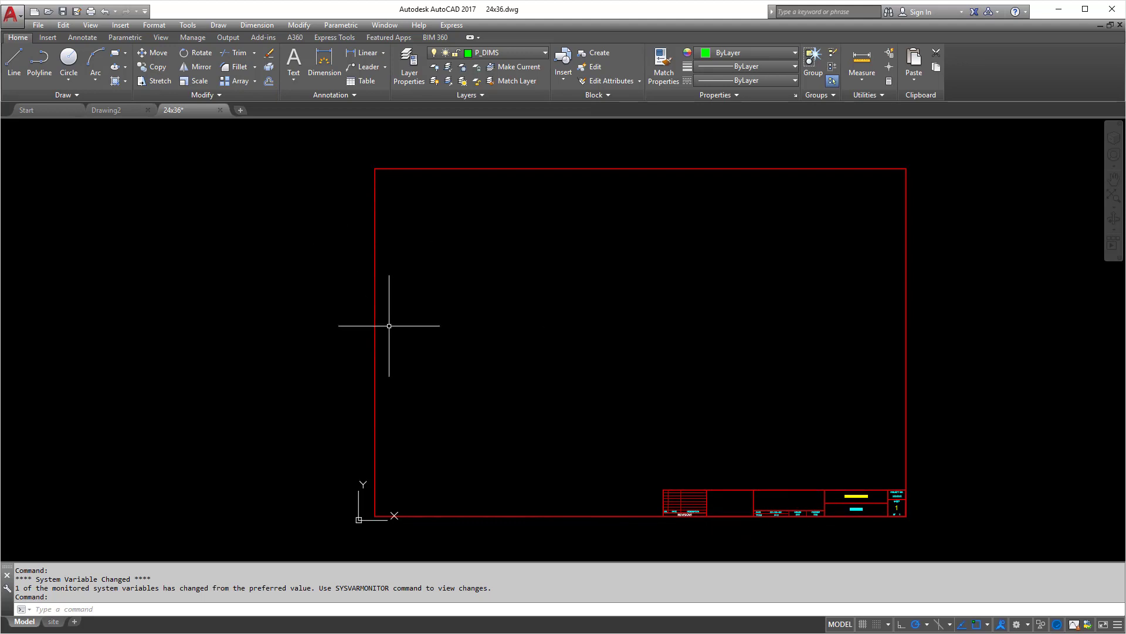
scroll(890, 506, "up", 6)
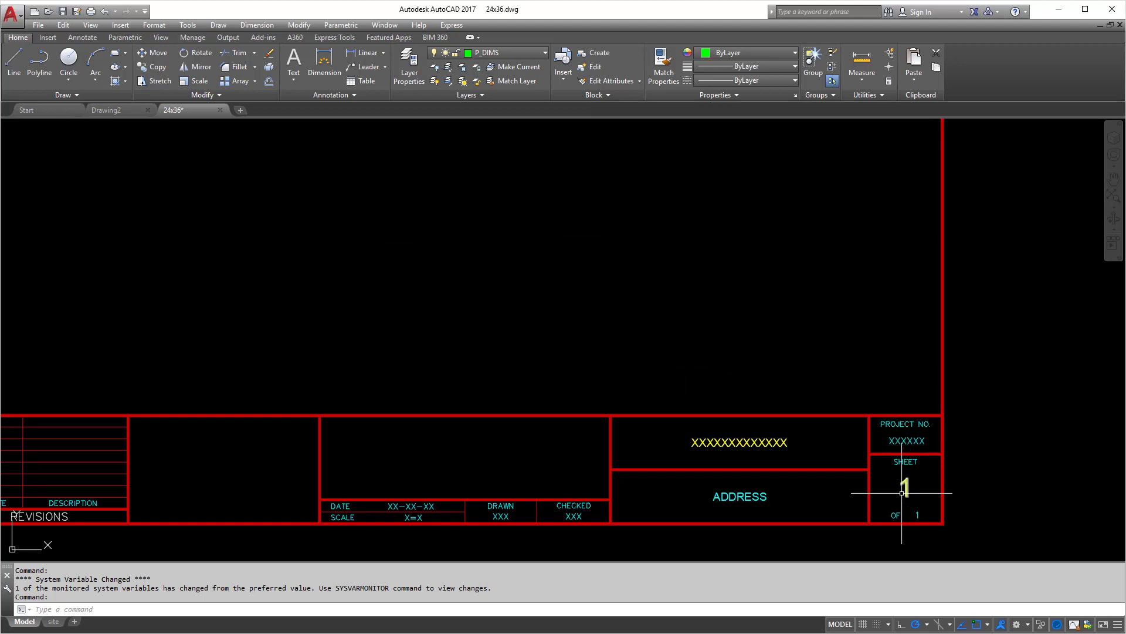
scroll(822, 422, "down", 6)
mouse_move(722, 356)
middle_mouse_down()
mouse_move(809, 412)
mouse_move(788, 398)
middle_mouse_up()
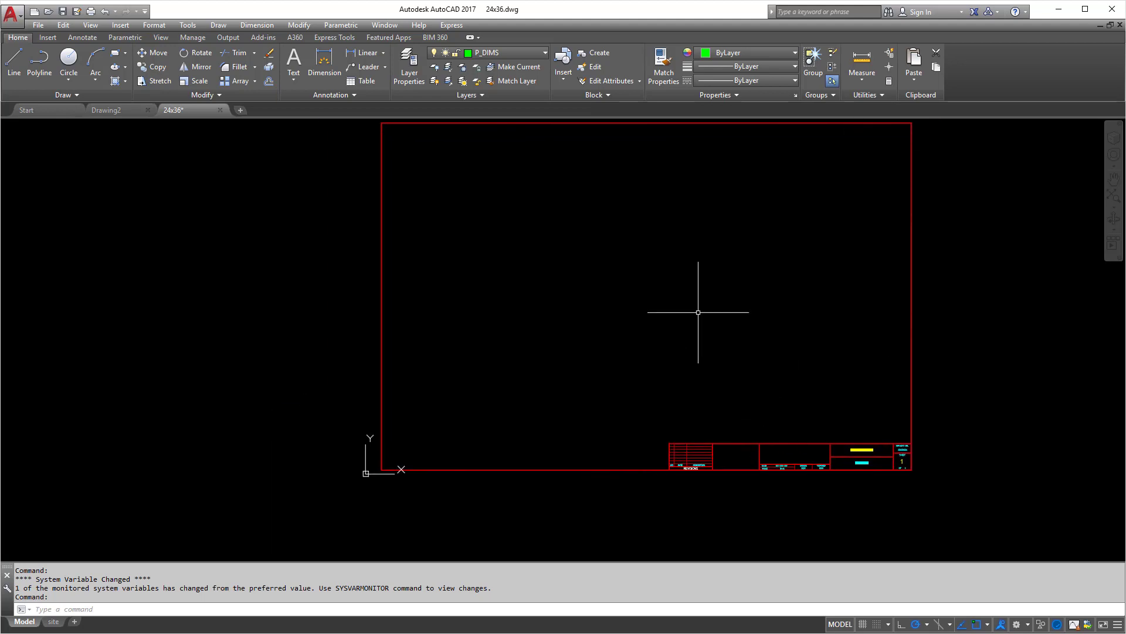
- Switch to Drawing2.dwg and choose the 24x36 drawing file from the blocks folder as the block to insert
left_click(392, 26)
left_click(413, 142)
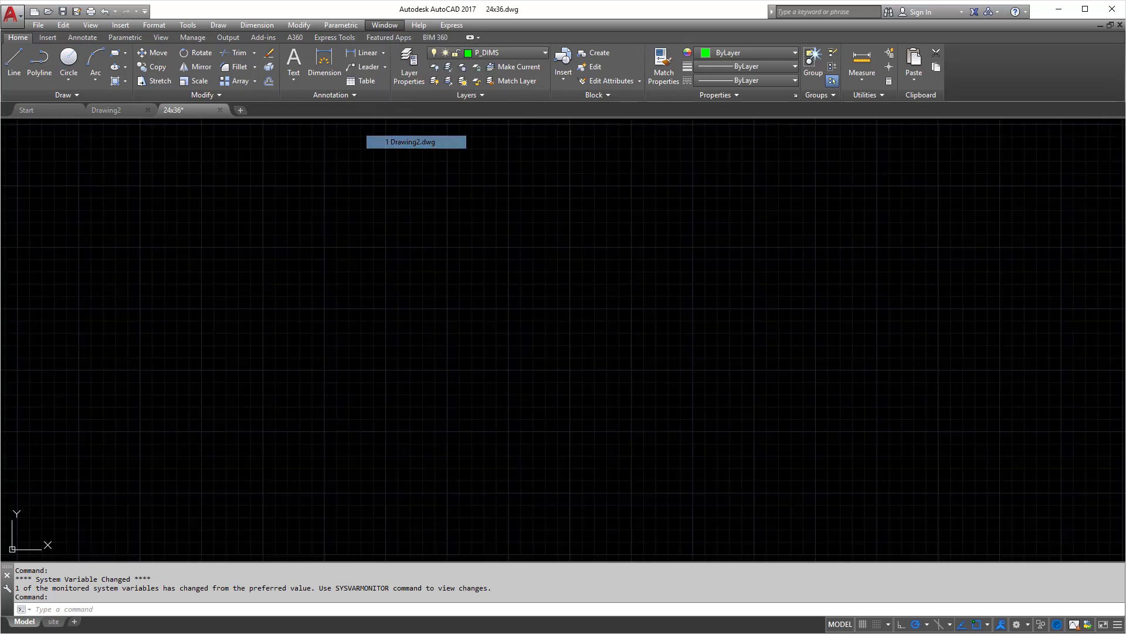
left_click(120, 24)
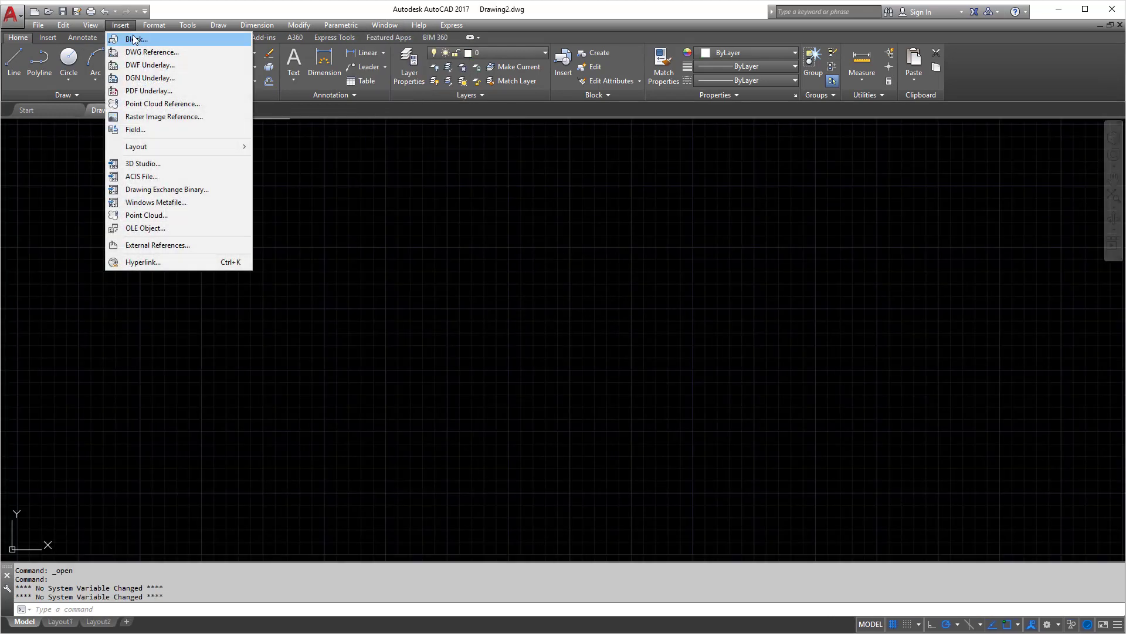
left_click(126, 39)
left_click(673, 251)
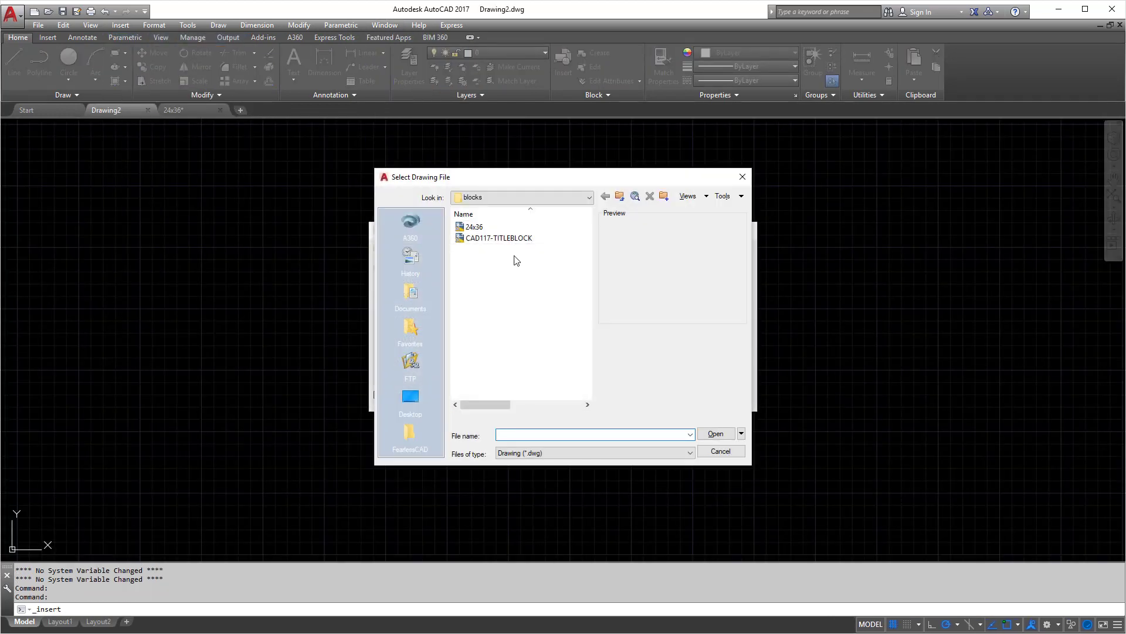
left_click(472, 227)
double_click(470, 228)
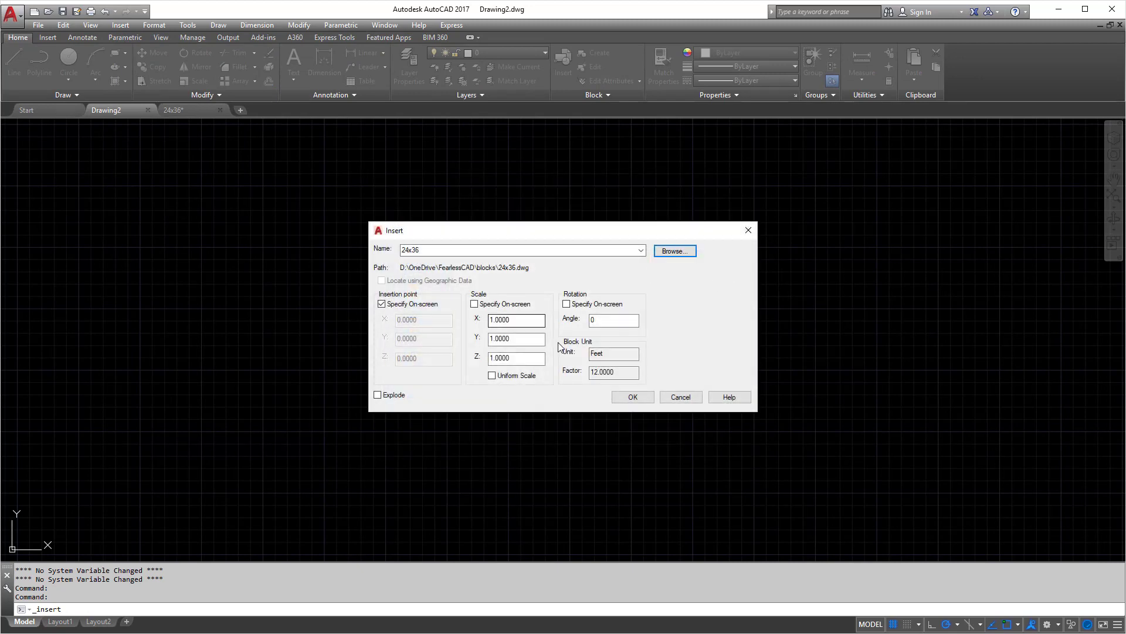
- Insert the 24x36 block at 0,0,0 instead of an on-screen point, accepting the default X for SHEET NO
left_click(382, 304)
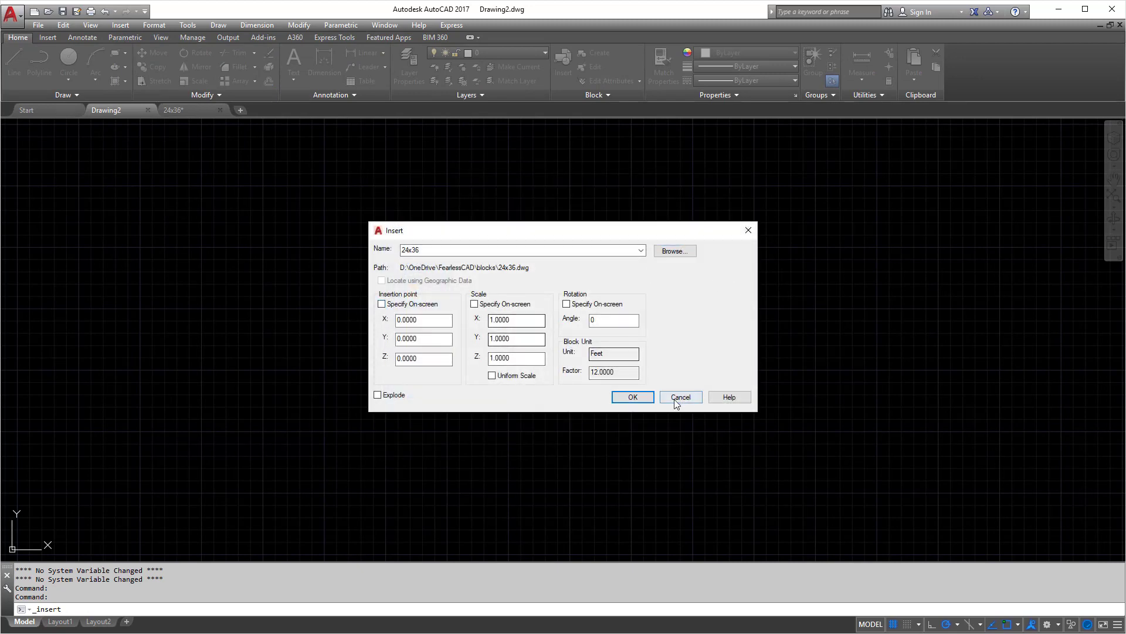
left_click(633, 398)
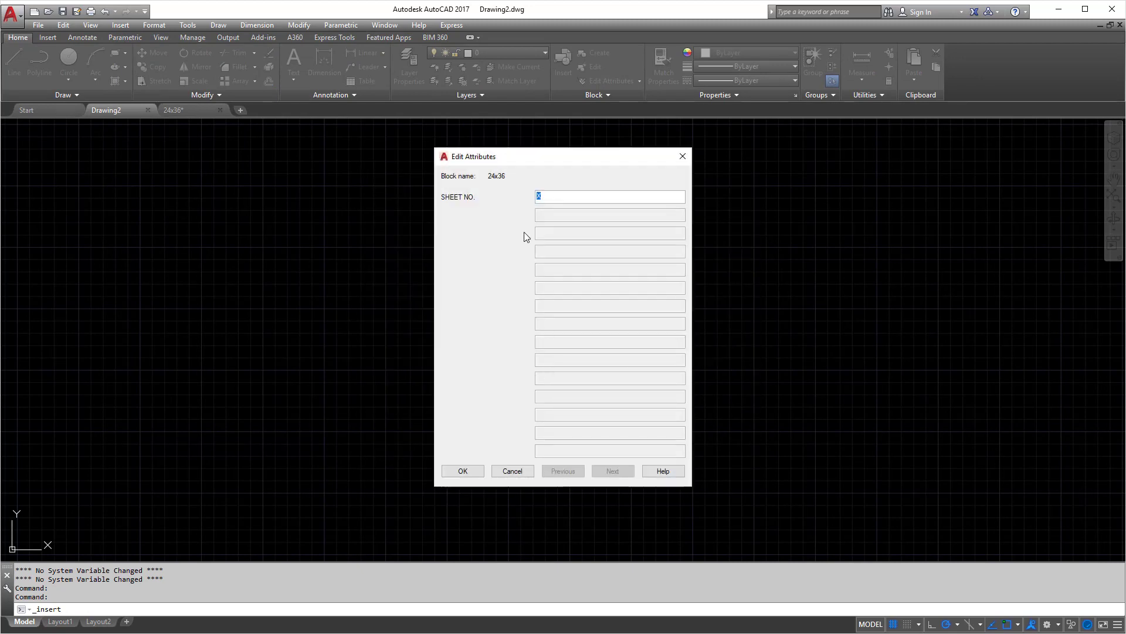
left_click_drag(519, 161, 533, 168)
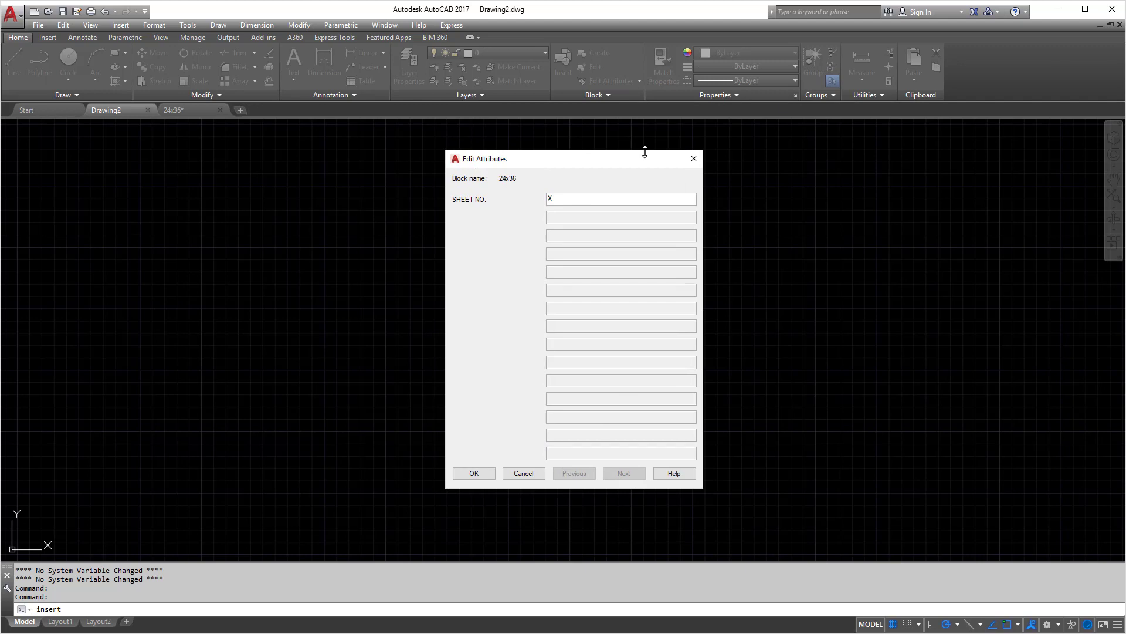
left_click(488, 472)
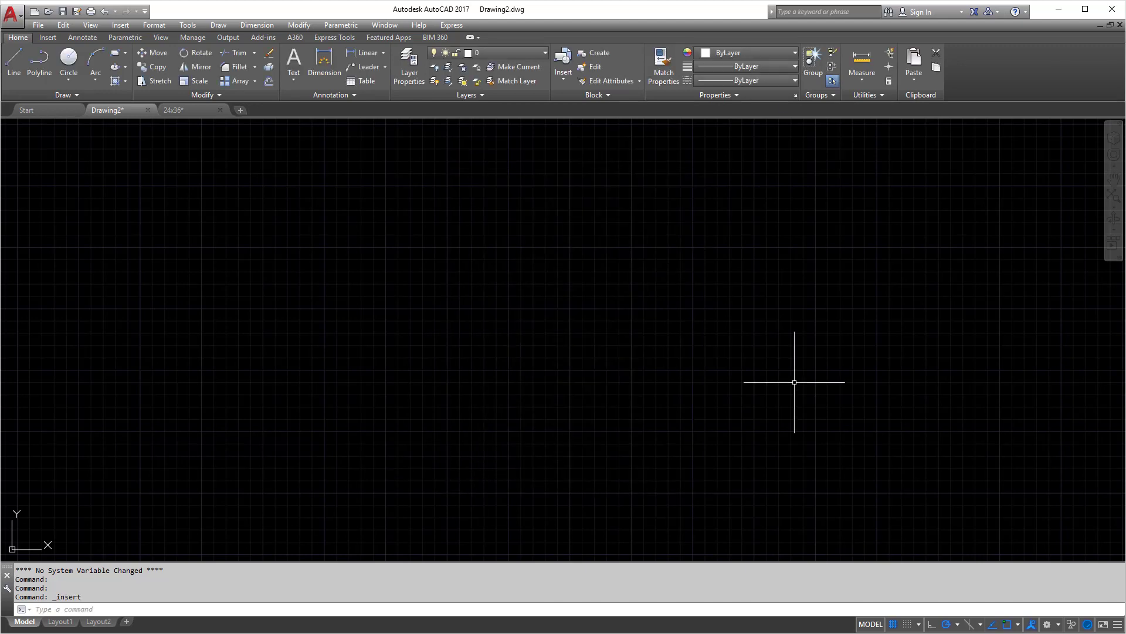
- Zoom to the drawing extents and set the inserted title block's SHEET NO. attribute to 1
type("z")
key("Return")
type("e")
key("Return")
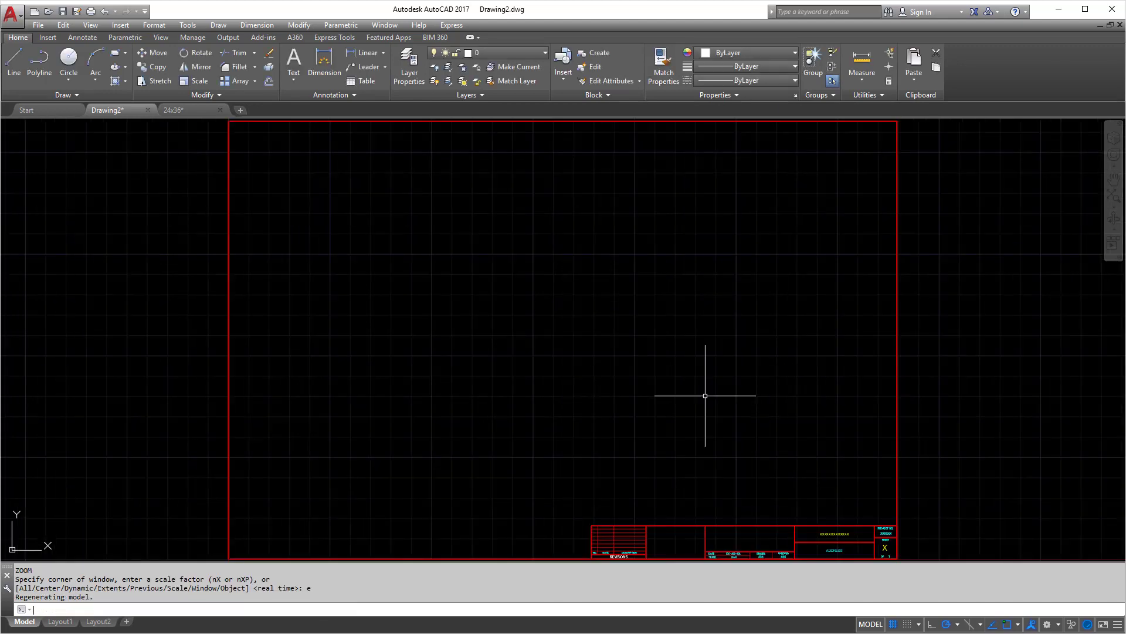
middle_click_drag(698, 432, 704, 370)
scroll(812, 457, "up", 4)
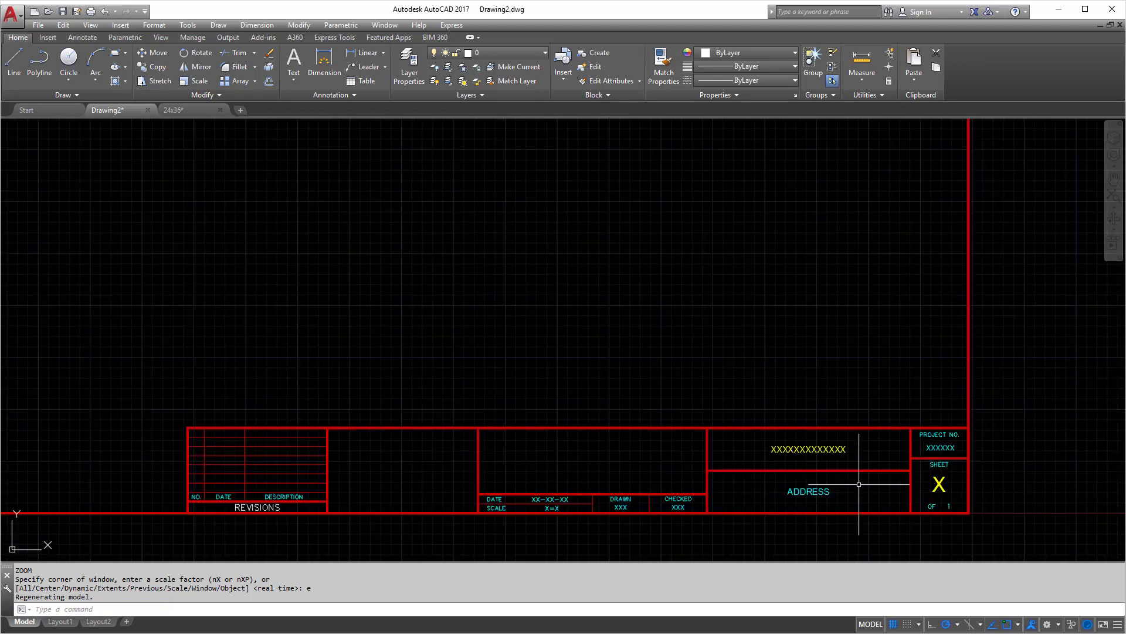
double_click(818, 449)
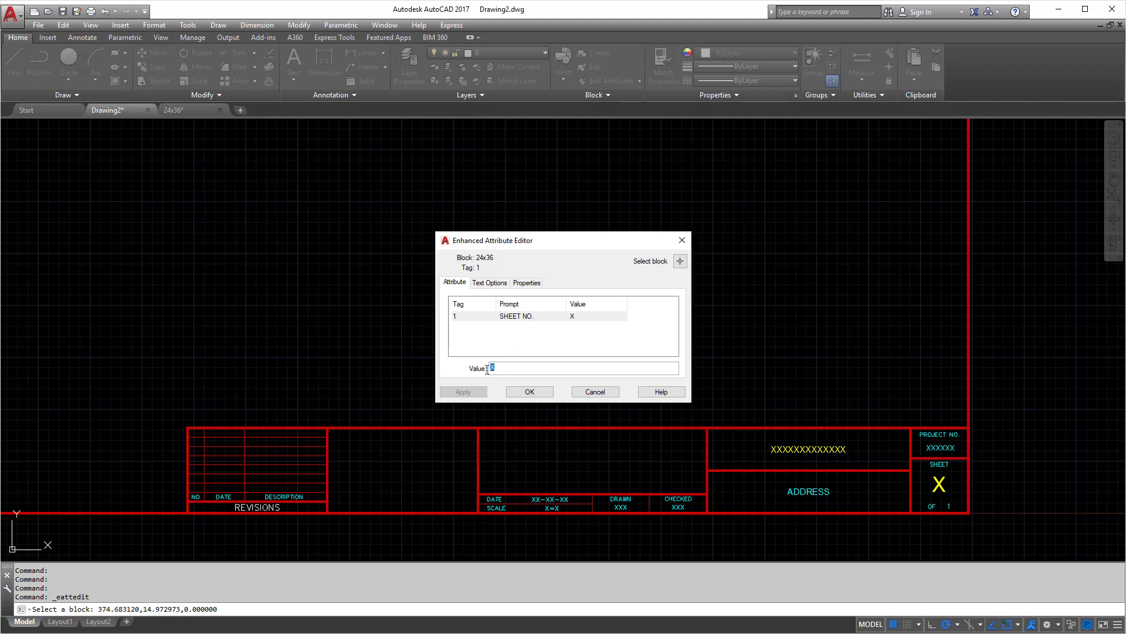
type("1")
left_click(529, 391)
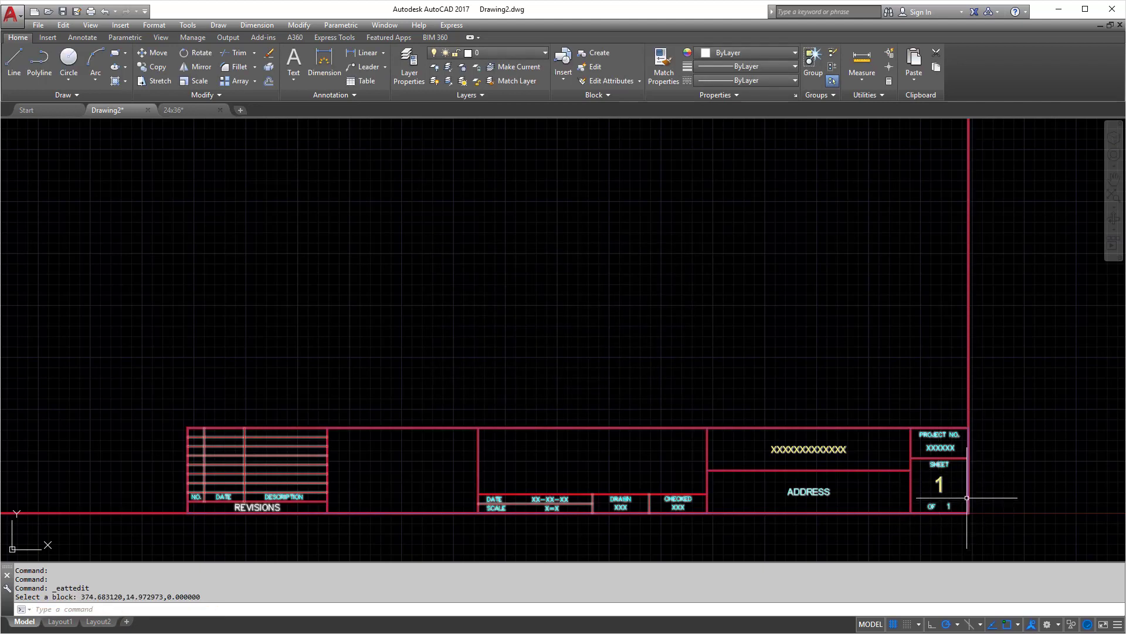
- Switch back to the 24x36.dwg title block drawing
scroll(705, 338, "down", 6)
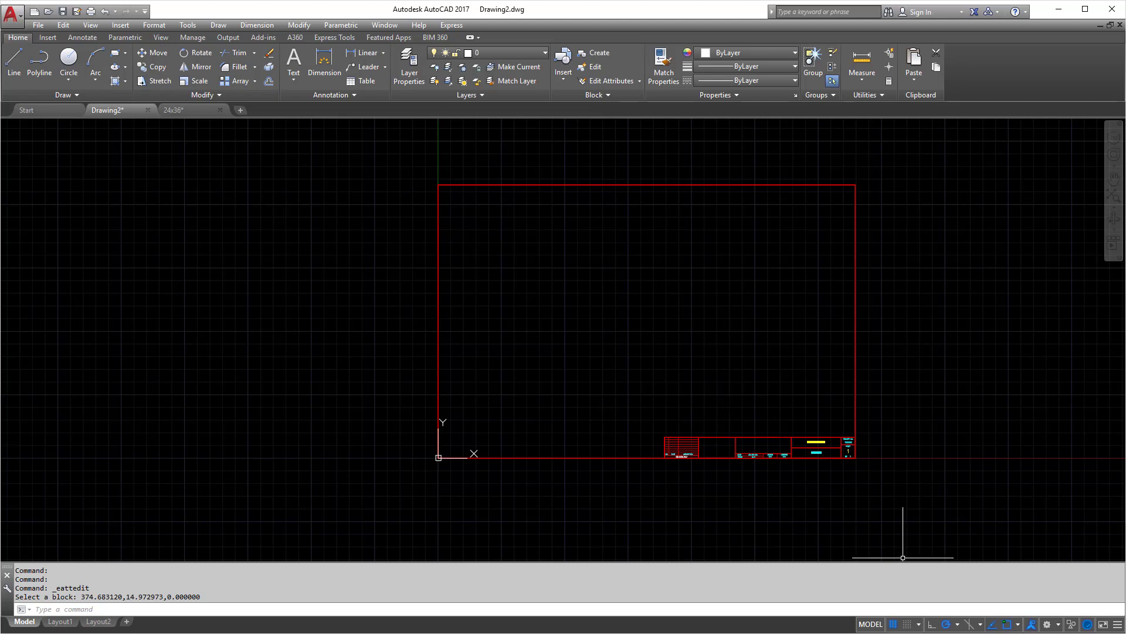
middle_click_drag(730, 403, 663, 414)
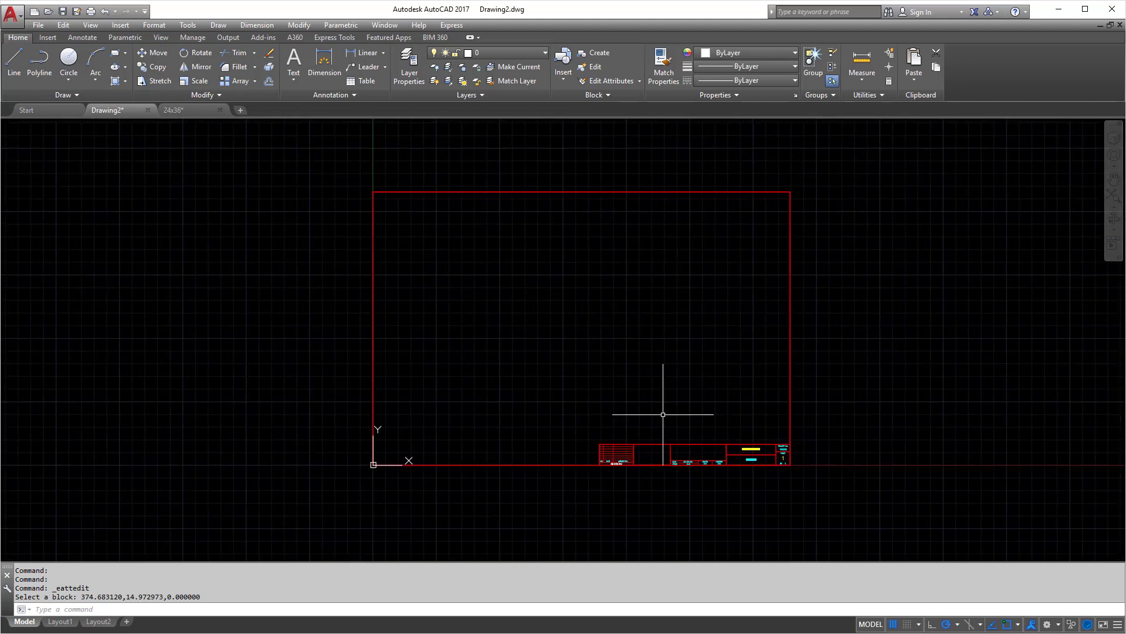
mouse_move(575, 338)
middle_mouse_down()
mouse_move(575, 350)
mouse_move(555, 337)
middle_mouse_up()
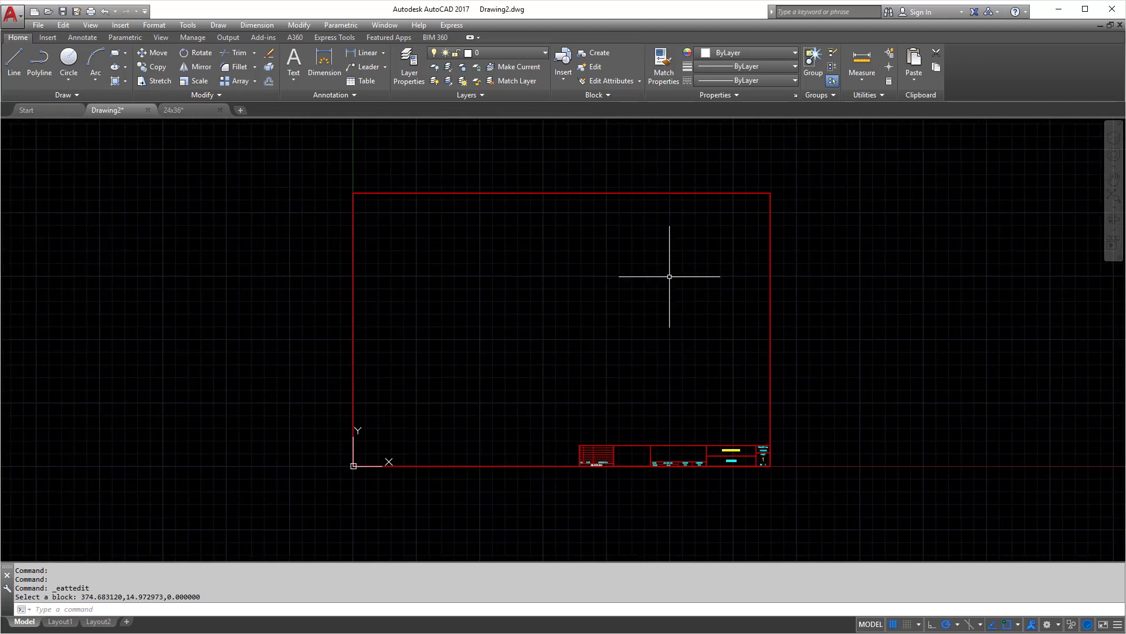
left_click(396, 25)
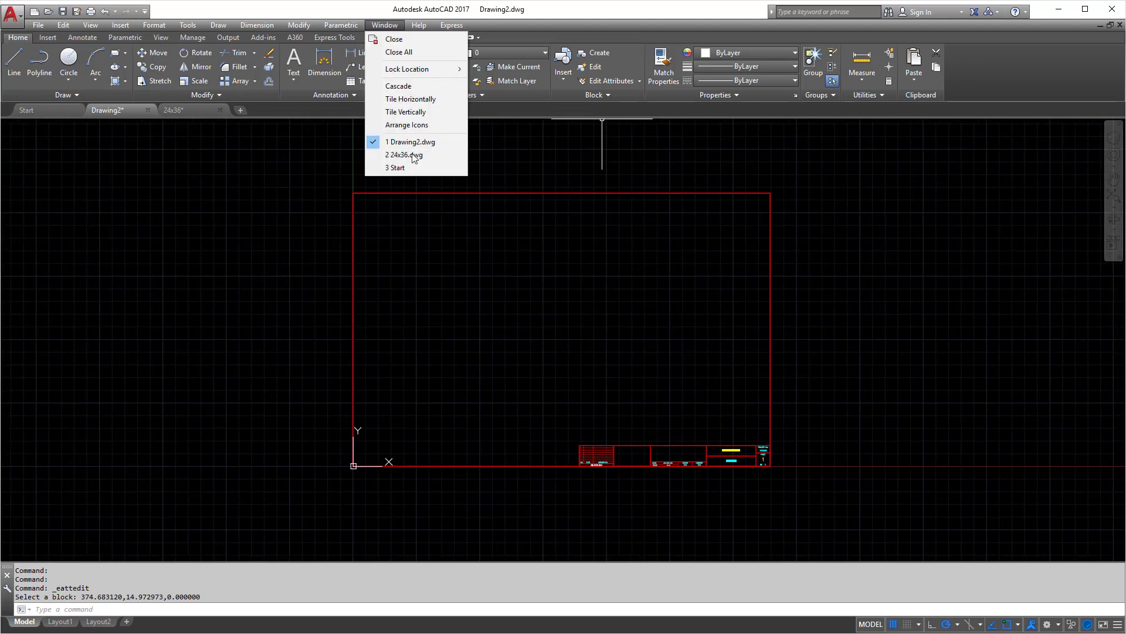
left_click(418, 156)
scroll(904, 455, "down", 2)
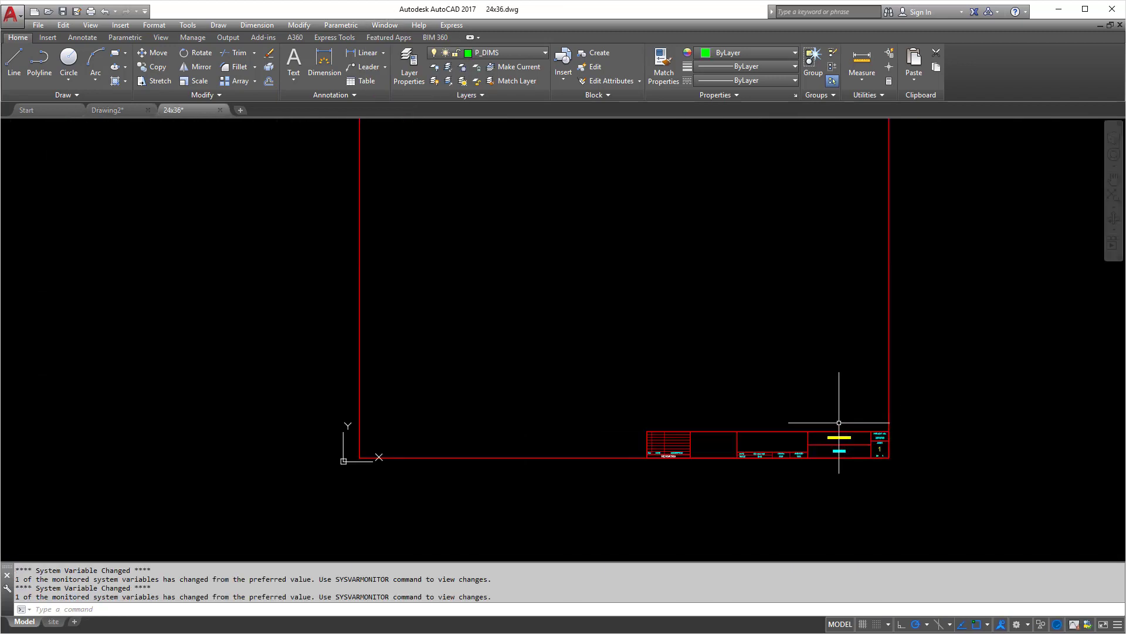
scroll(843, 452, "up", 8)
- Inspect the ADDRESS text and the yellow XXXXXXXXXXXXX placeholder in the title block by selecting each, leaving both deselected
left_click(840, 464)
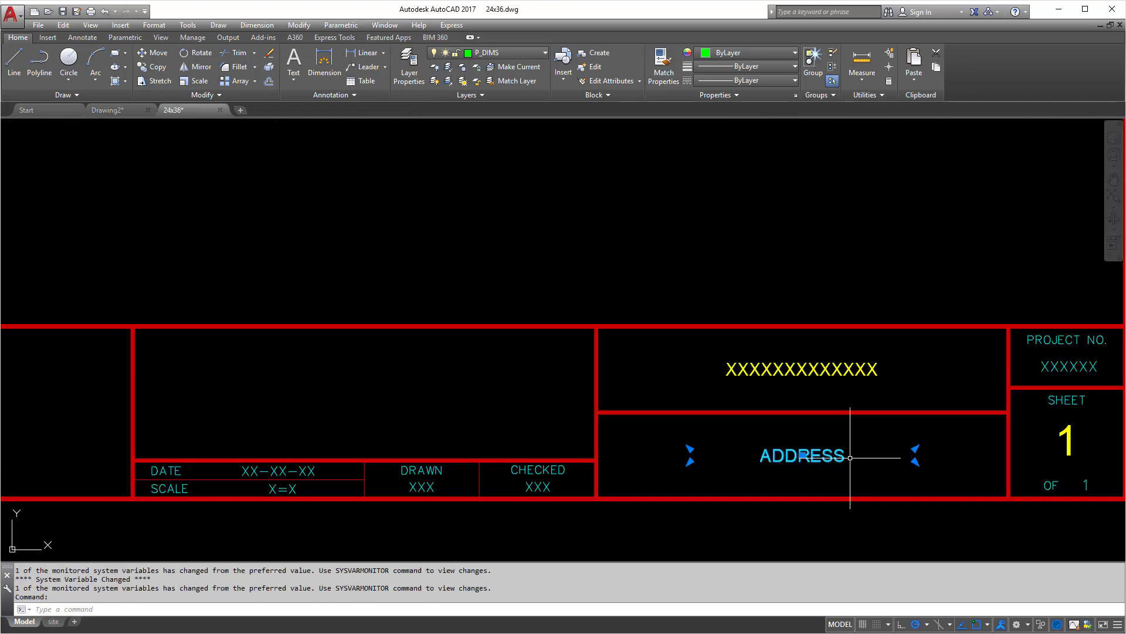
key("Escape")
key("Escape")
key("Escape")
left_click(803, 370)
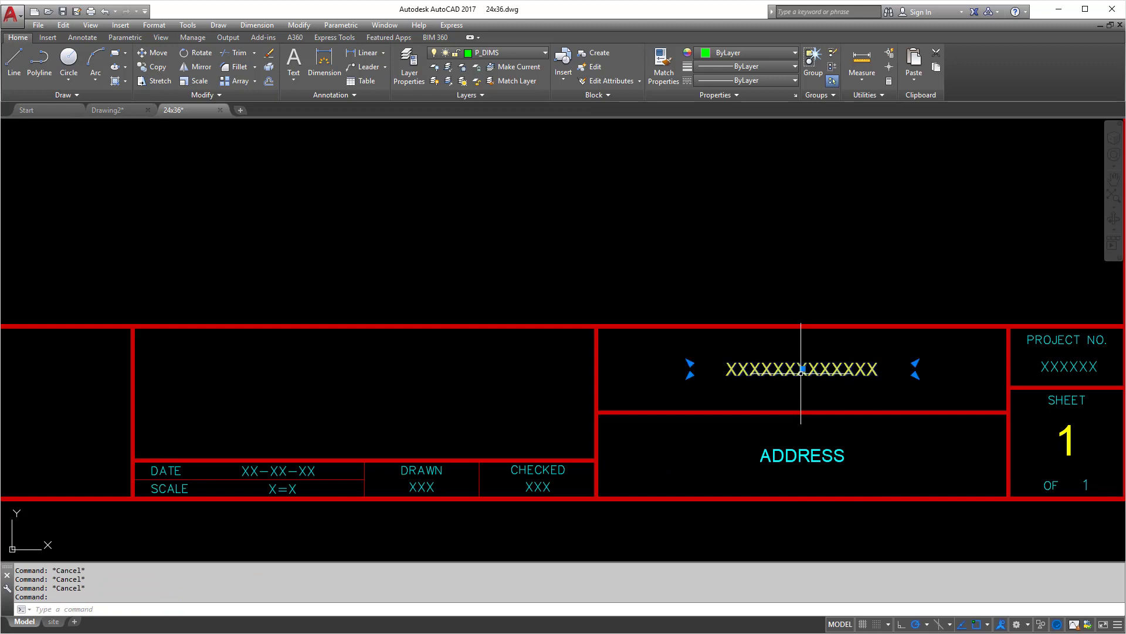
key("Escape")
middle_click_drag(925, 363, 783, 358)
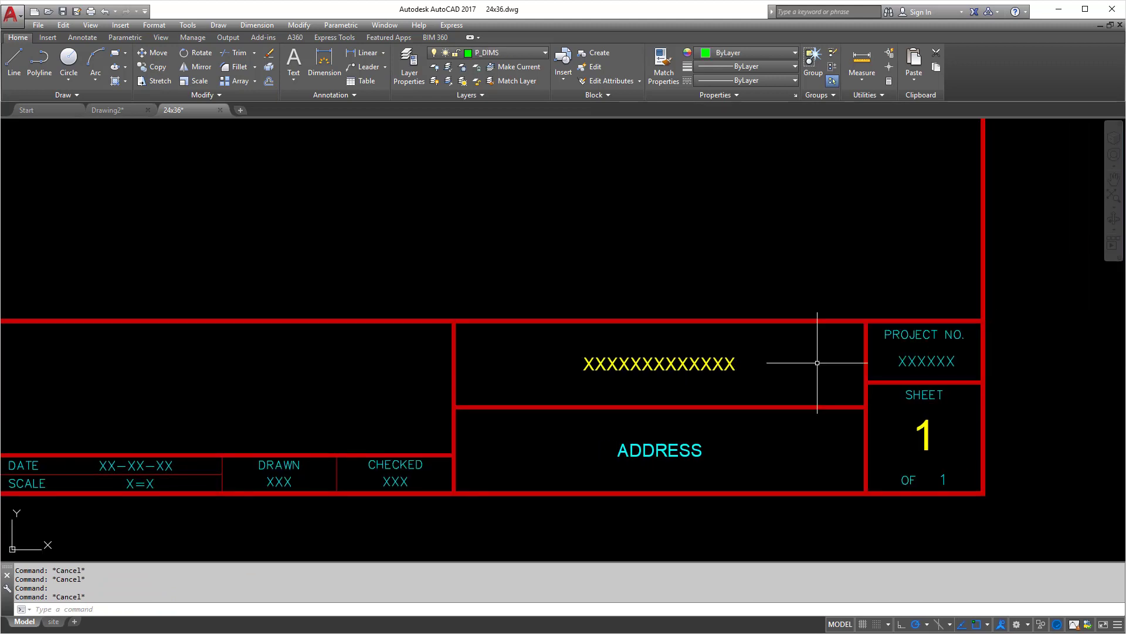
key("Escape")
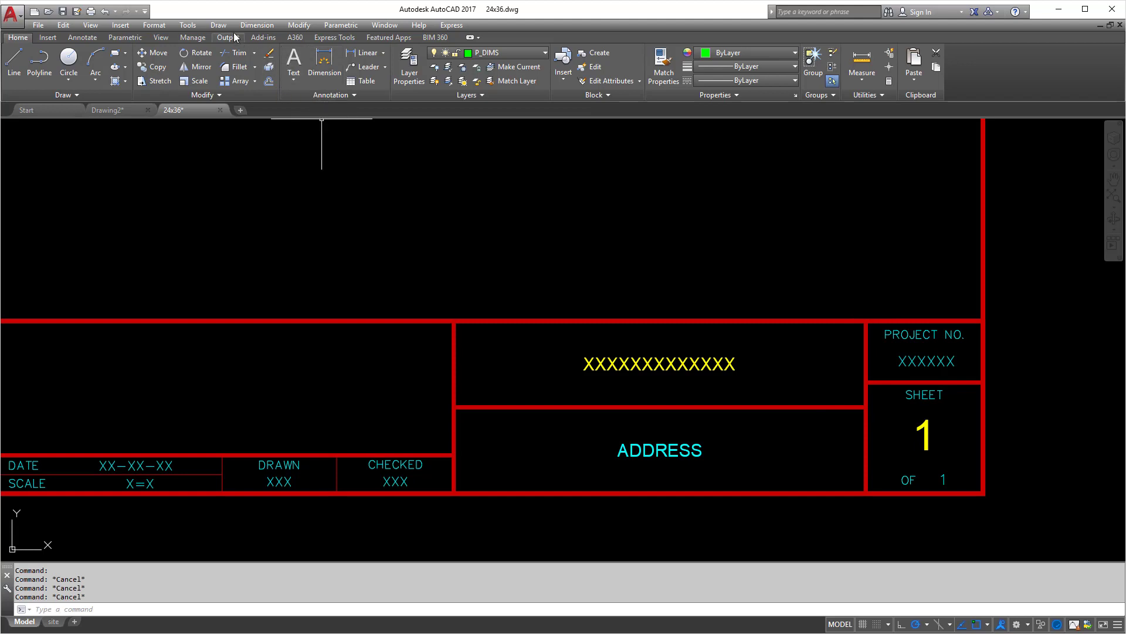
- Start a new block attribute definition with tag "project", prompt "Project Number:" and default value 123456
left_click(219, 25)
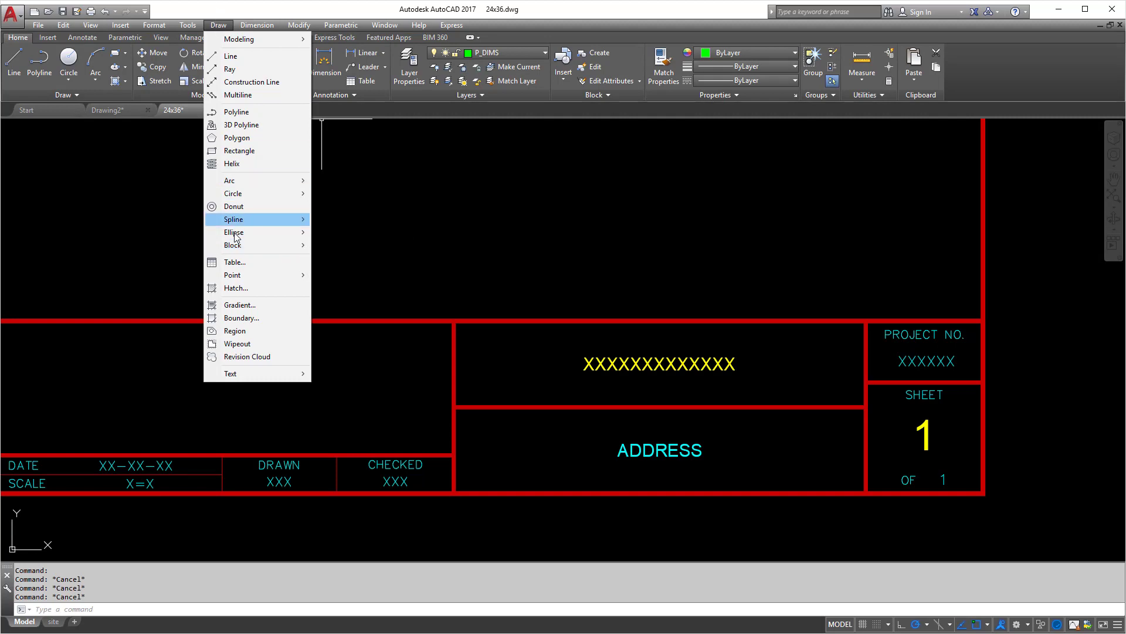
mouse_move(241, 245)
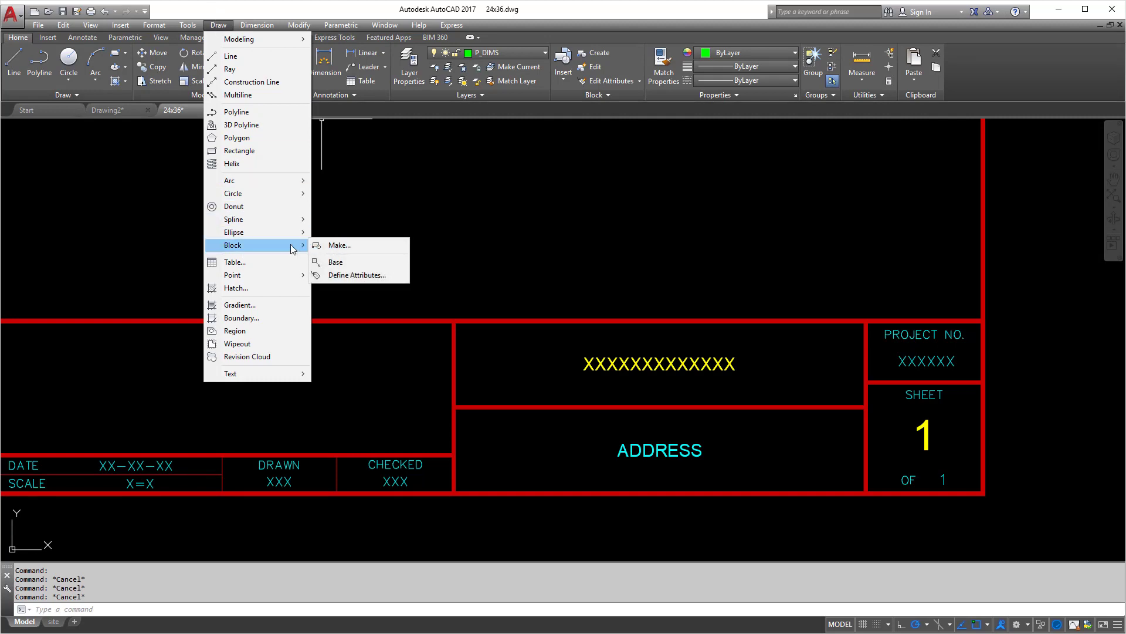
left_click(352, 275)
left_click_drag(500, 204, 319, 169)
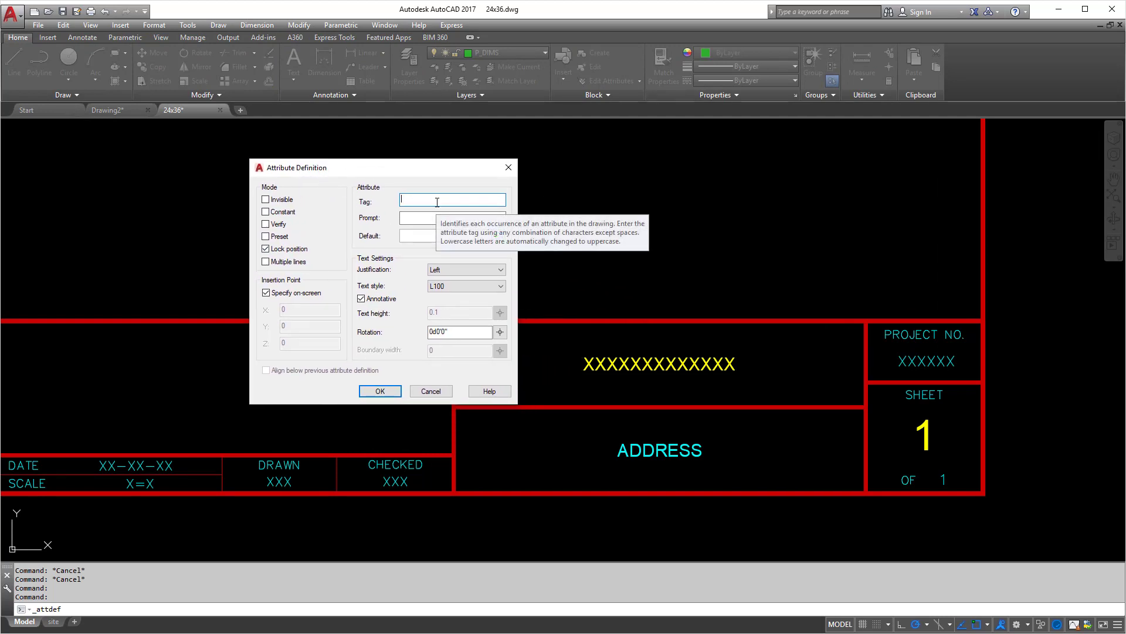
type("project")
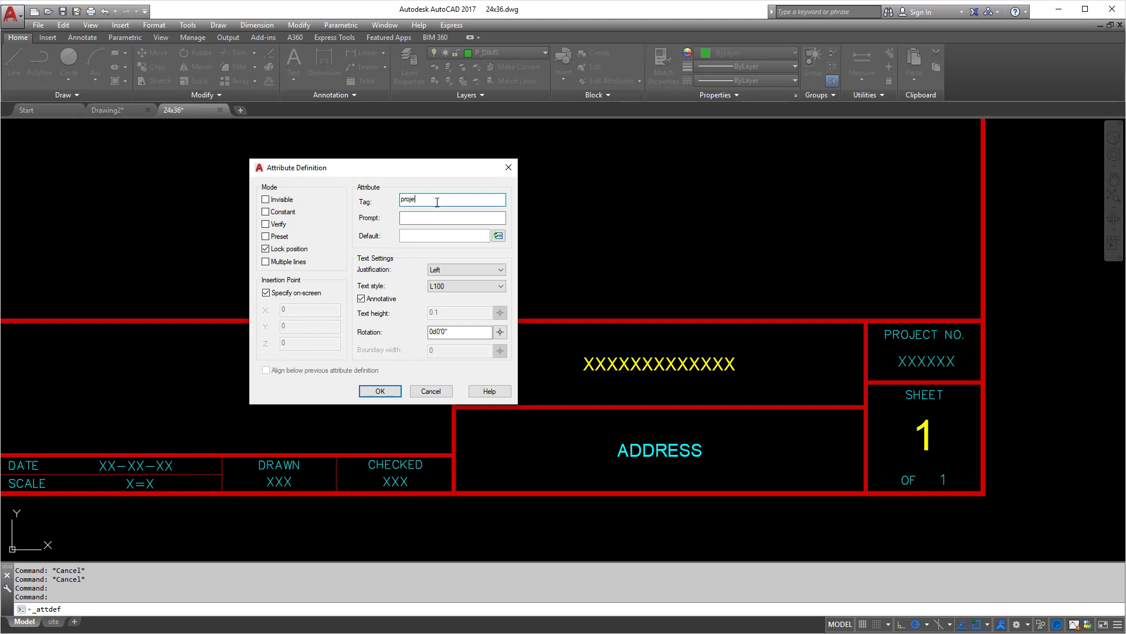
double_click(433, 200)
left_click(430, 219)
type("Project Number:")
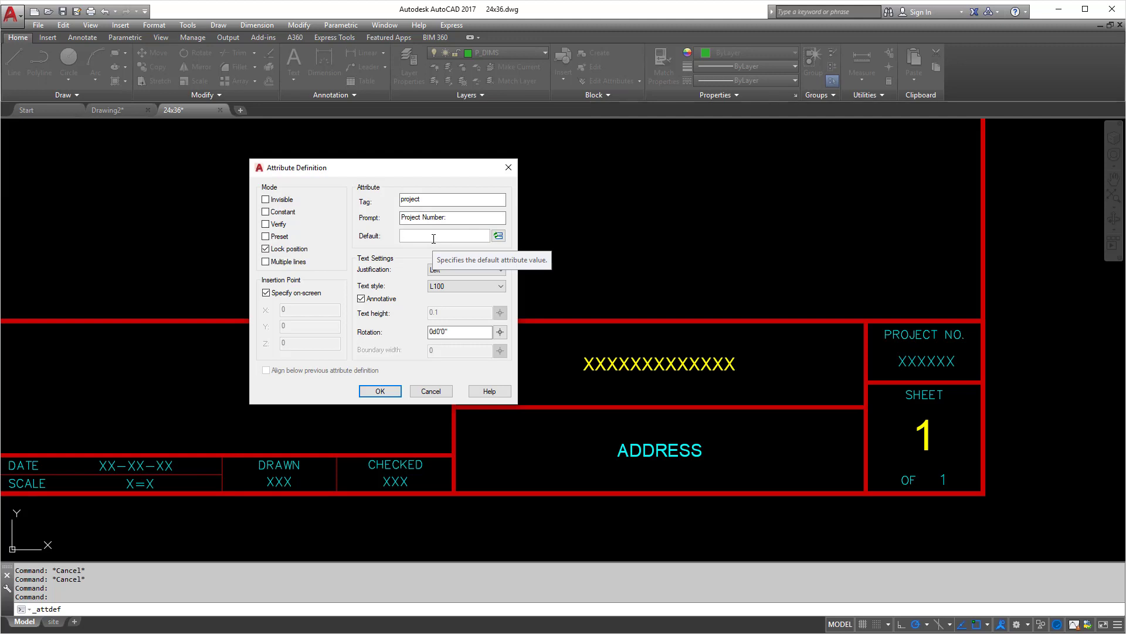
left_click(433, 237)
type("123456")
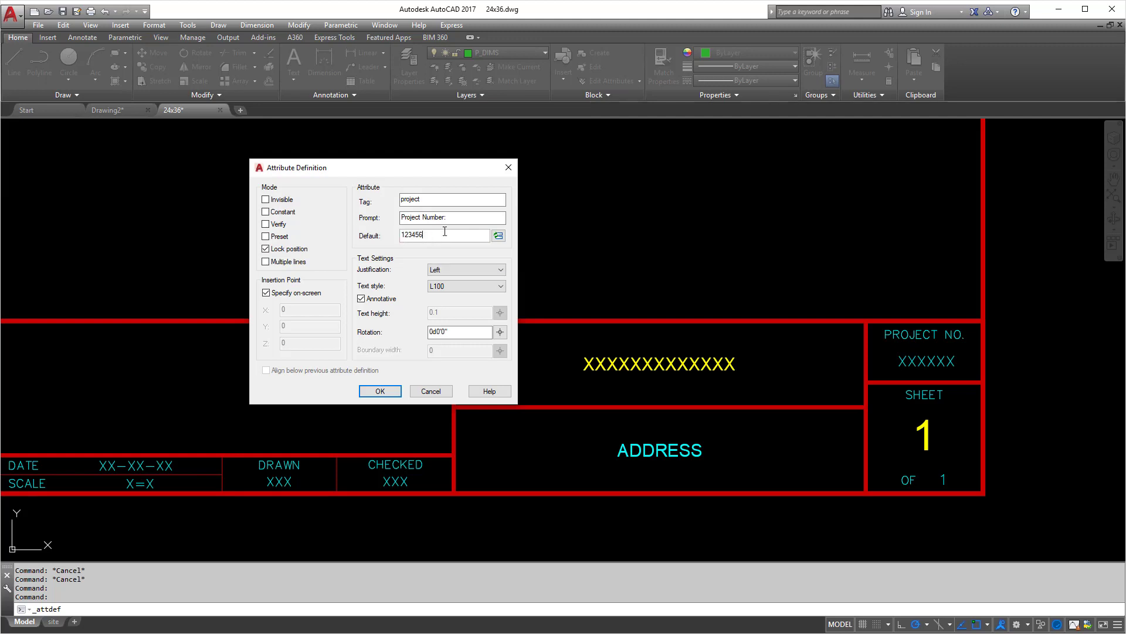
- Set the project number attribute's text justification to Middle center
left_click(450, 219)
double_click(450, 199)
left_click(450, 198)
double_click(441, 199)
left_click(445, 270)
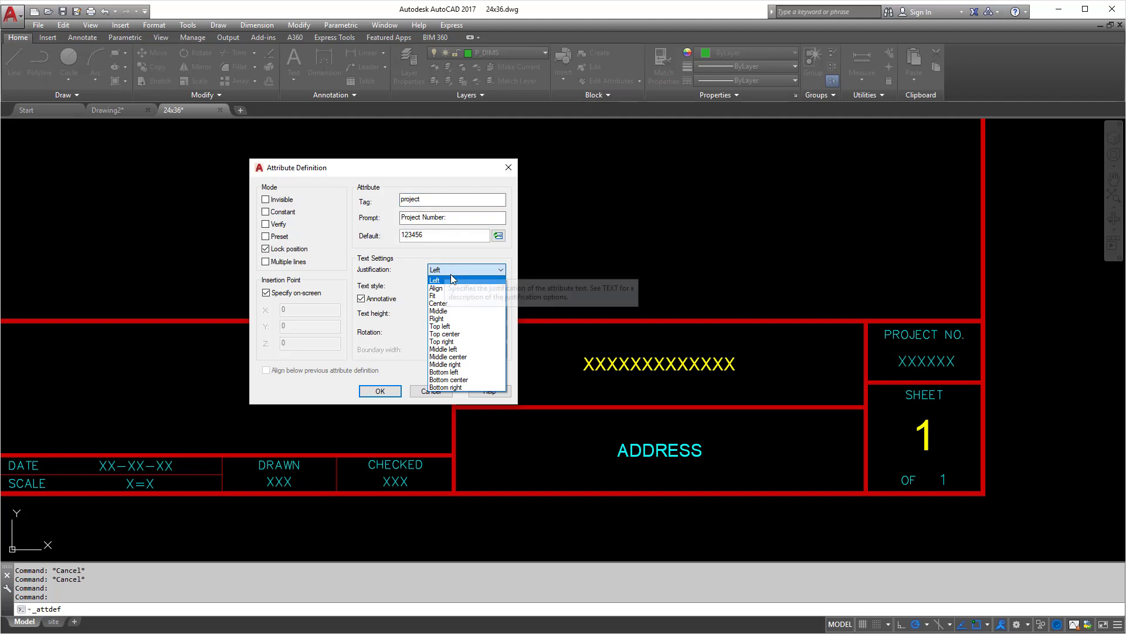
left_click(458, 356)
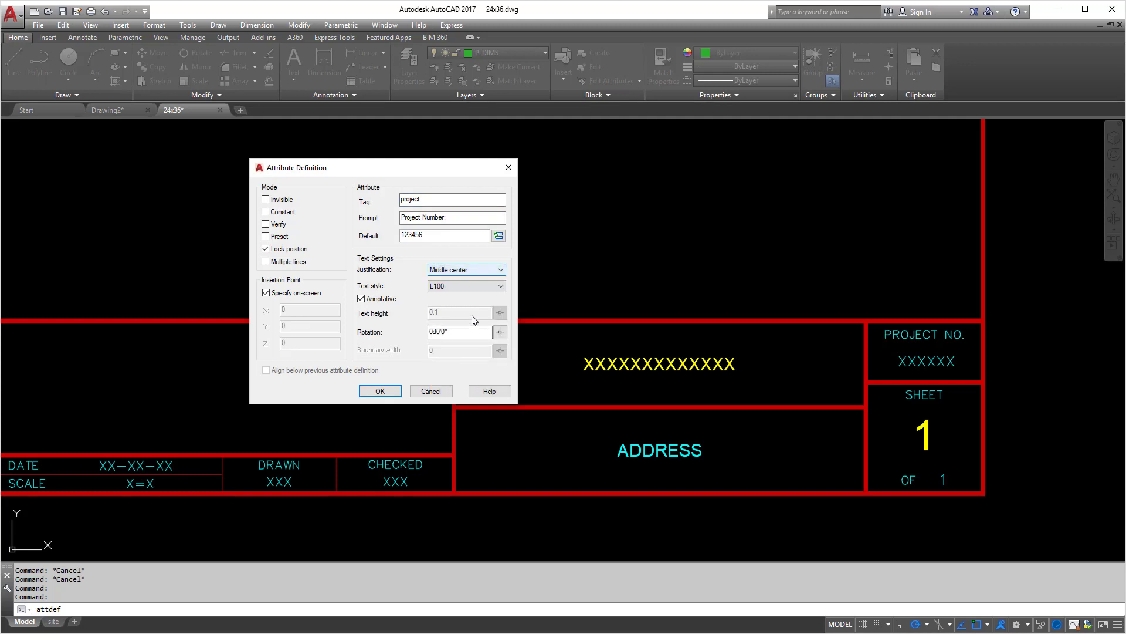
- Make the attribute non-annotative, with text style RS and a text height of .1
left_click(385, 299)
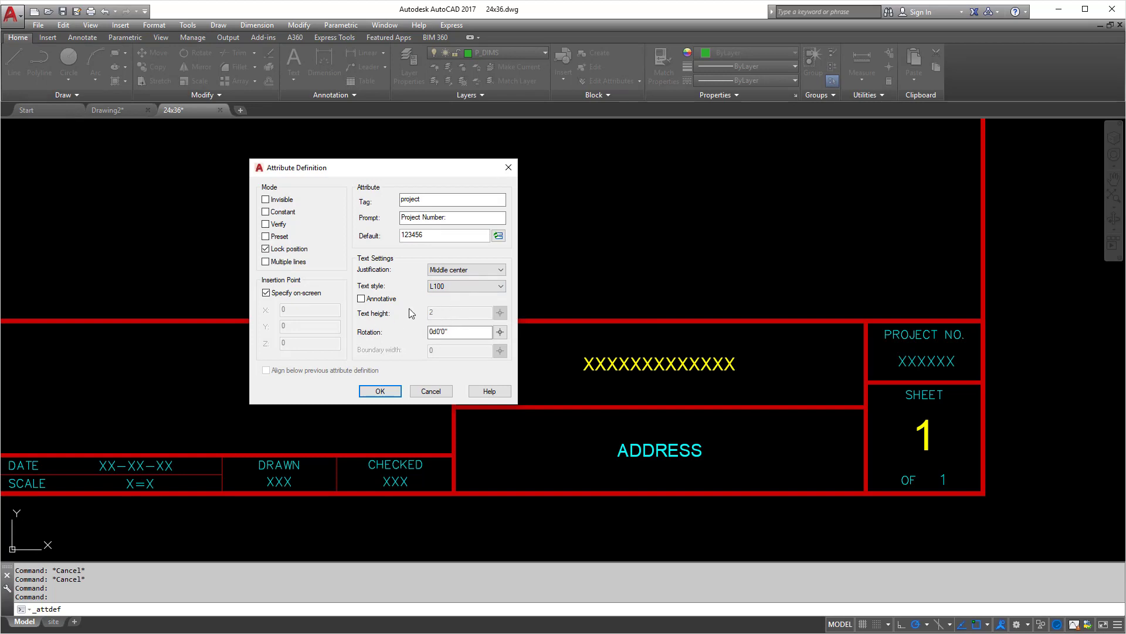
left_click(474, 285)
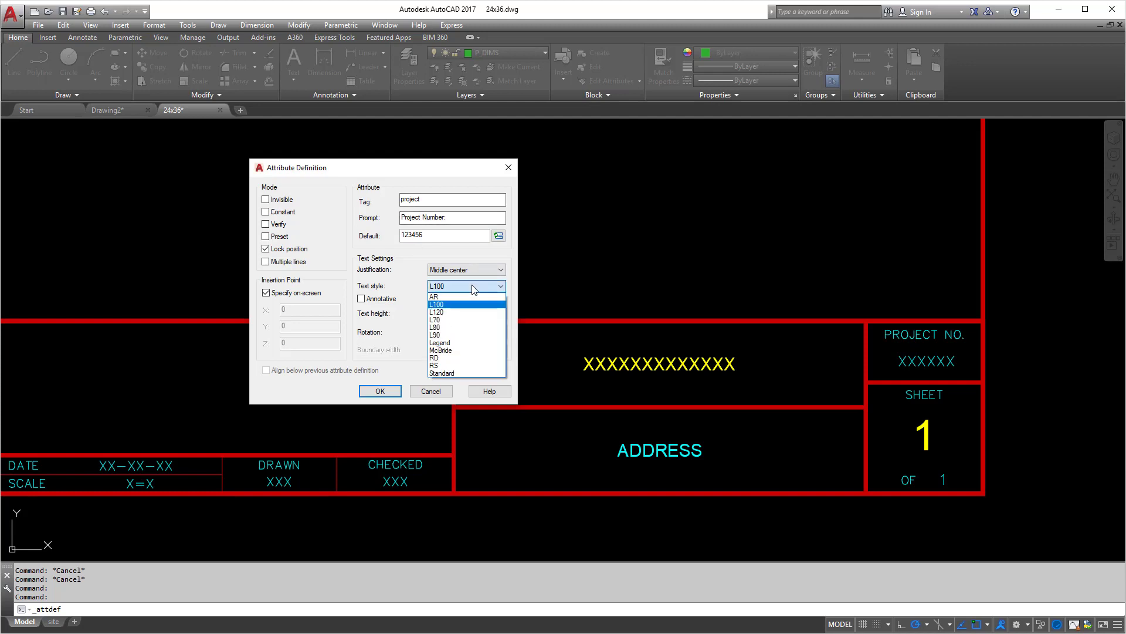
left_click(451, 366)
left_click_drag(447, 311, 395, 312)
type(".1")
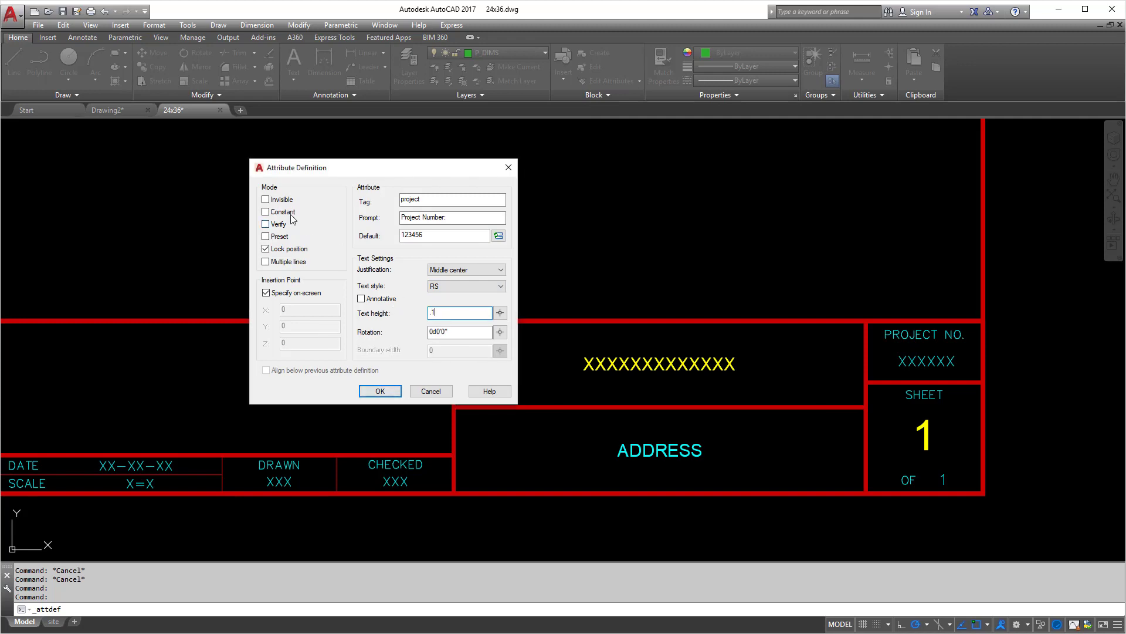
- Turn off Lock position, keep the attribute single-line, and place it in the empty space above the title block's PROJECT NO. cell
left_click(285, 251)
left_click(286, 265)
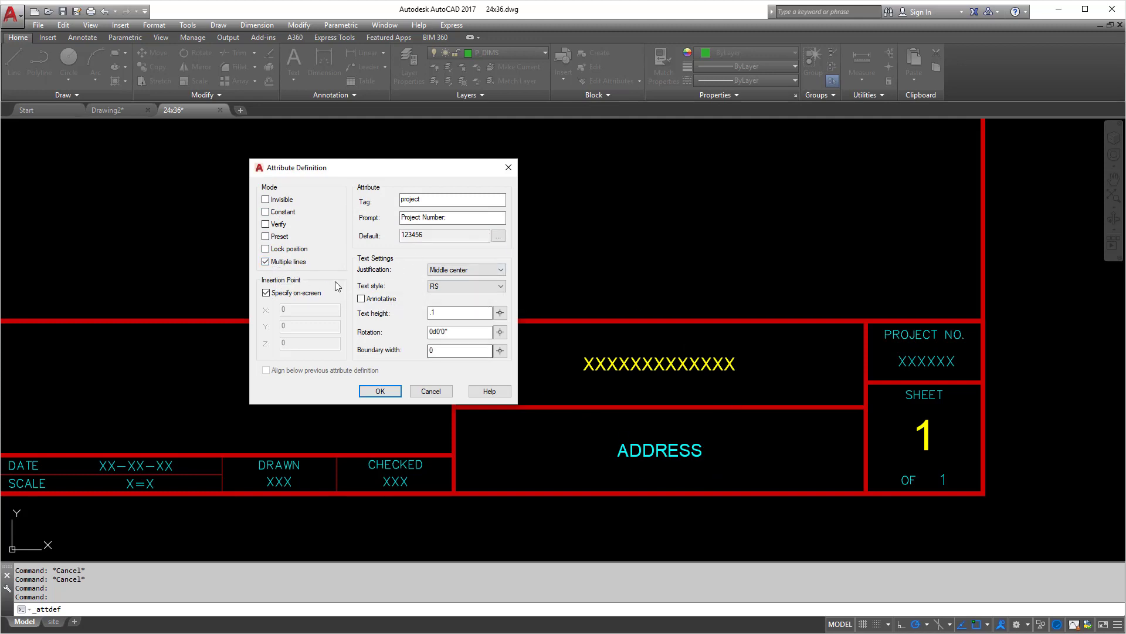
left_click(286, 264)
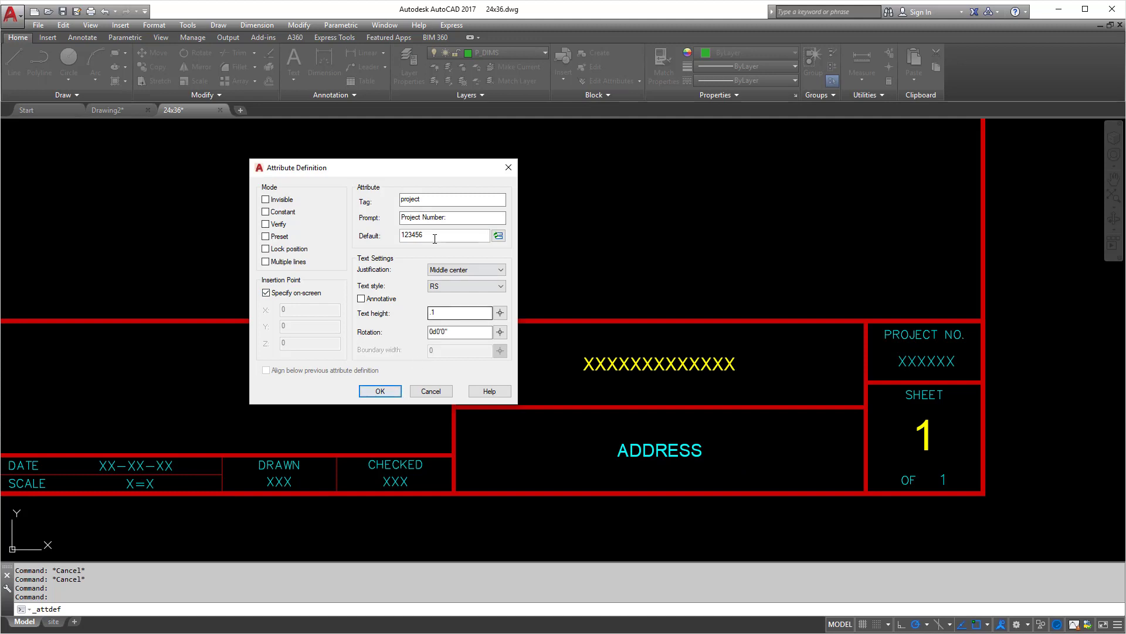
left_click(380, 391)
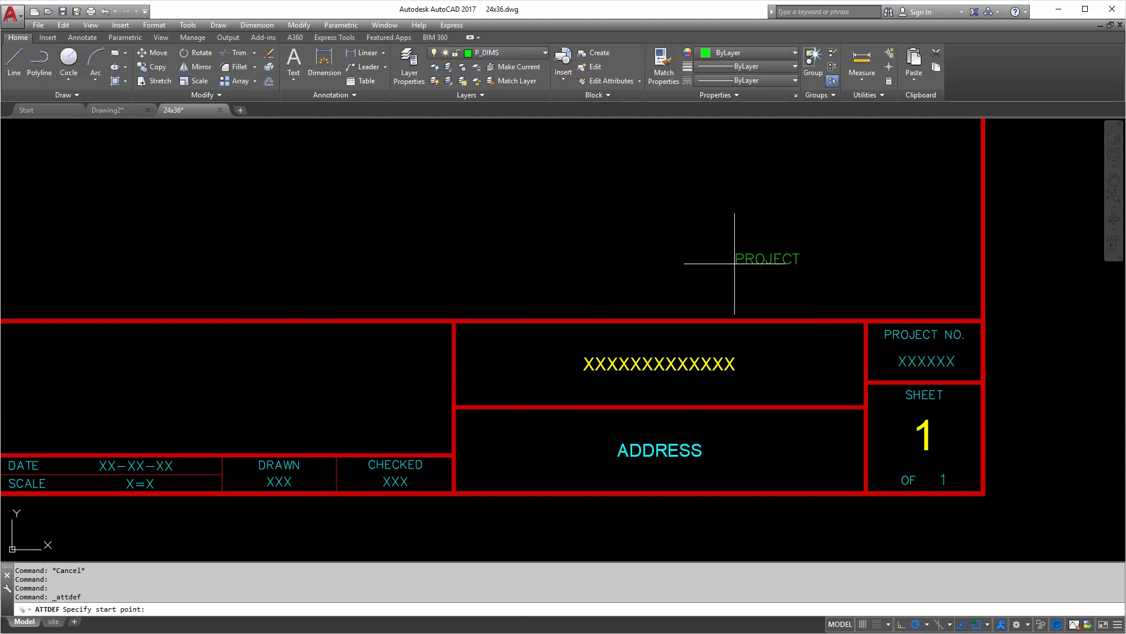
left_click(874, 291)
left_click(873, 291)
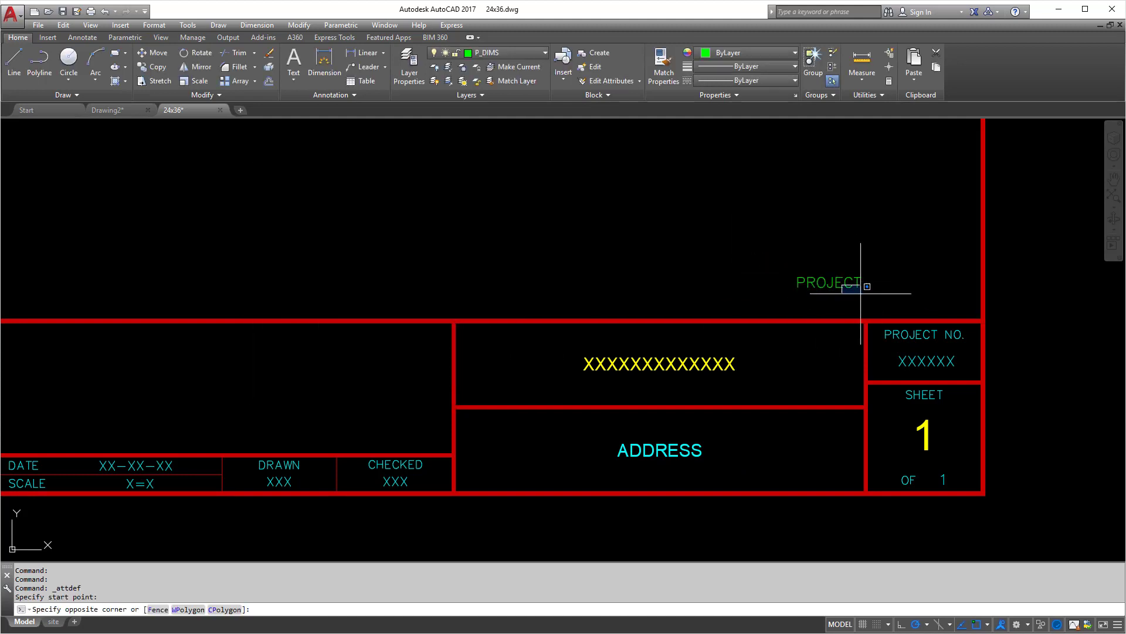
- Compare the alignment points of the PROJECT attribute and the XXXXXX placeholder under PROJECT NO., leaving both deselected
left_click(817, 281)
scroll(827, 269, "up", 4)
scroll(812, 297, "down", 2)
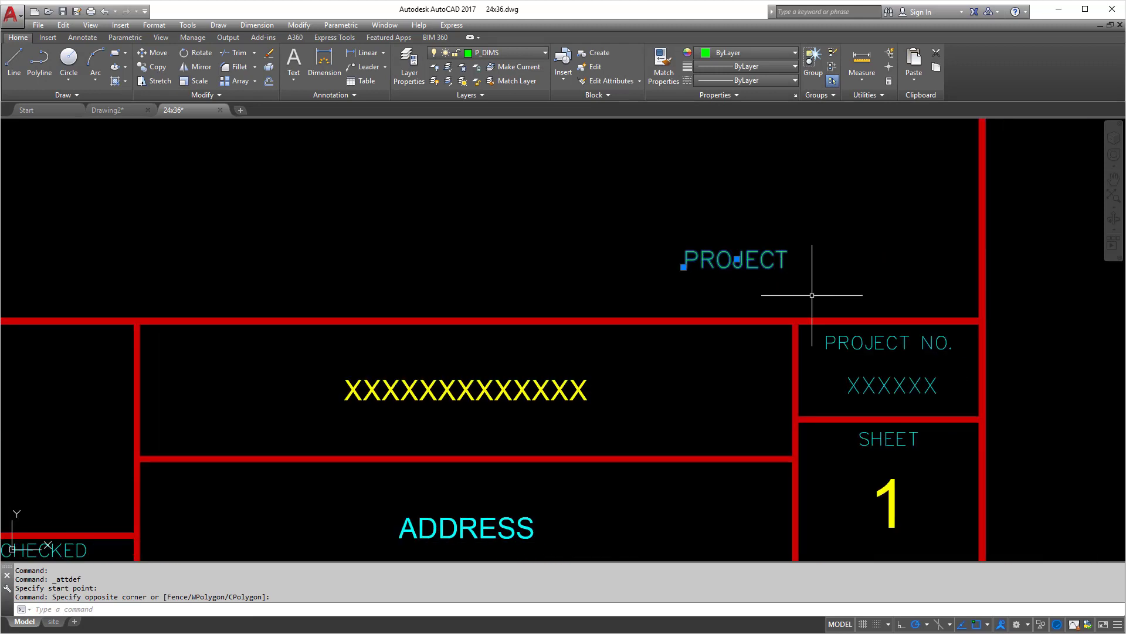
left_click(892, 384)
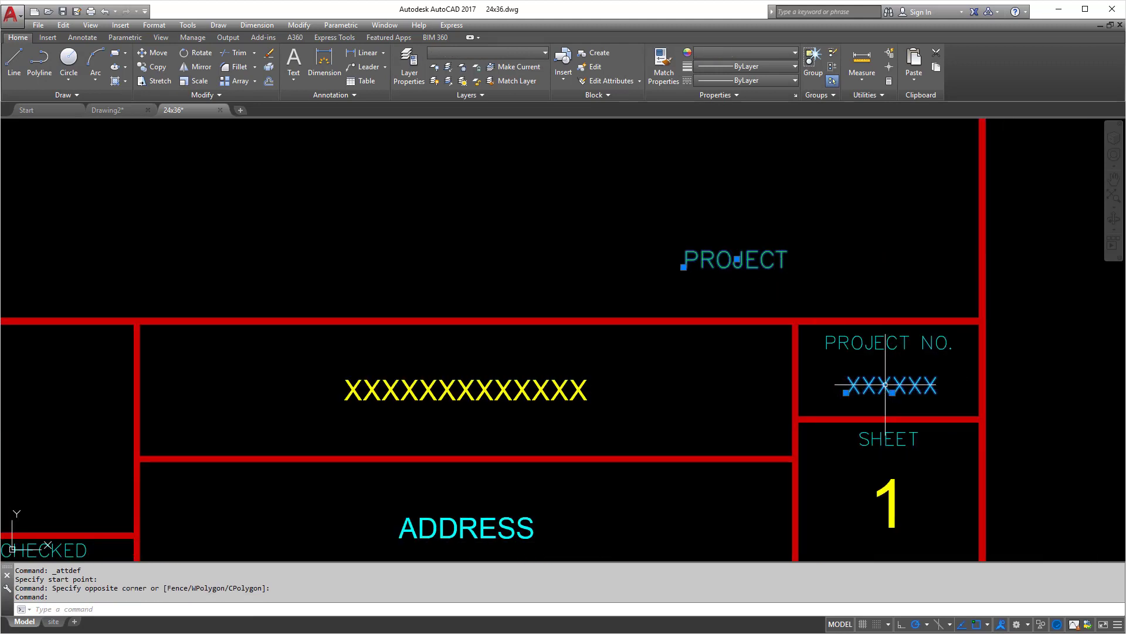
key("Escape")
key("Escape")
key("Escape")
left_click(880, 386)
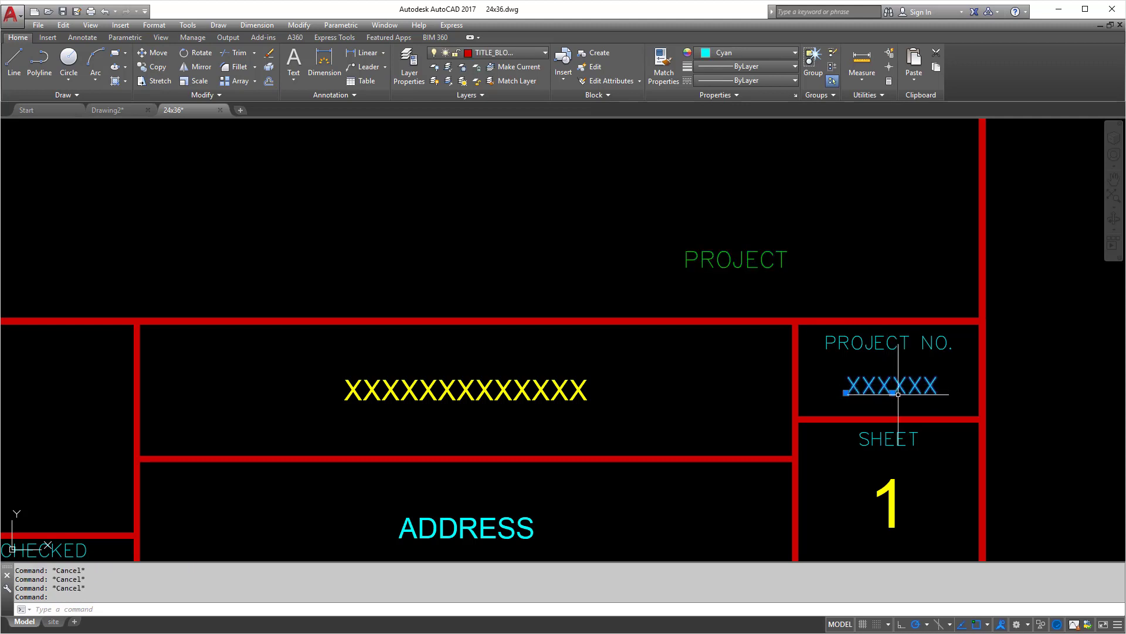
scroll(899, 396, "up", 4)
left_click(851, 379)
key("Escape")
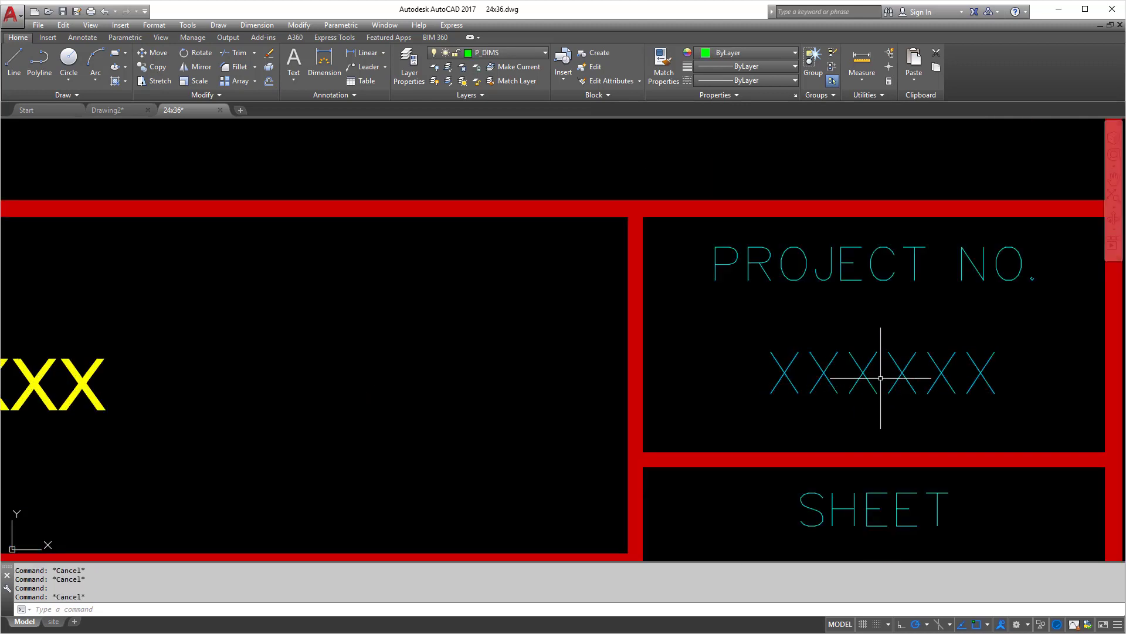
scroll(745, 202, "down", 5)
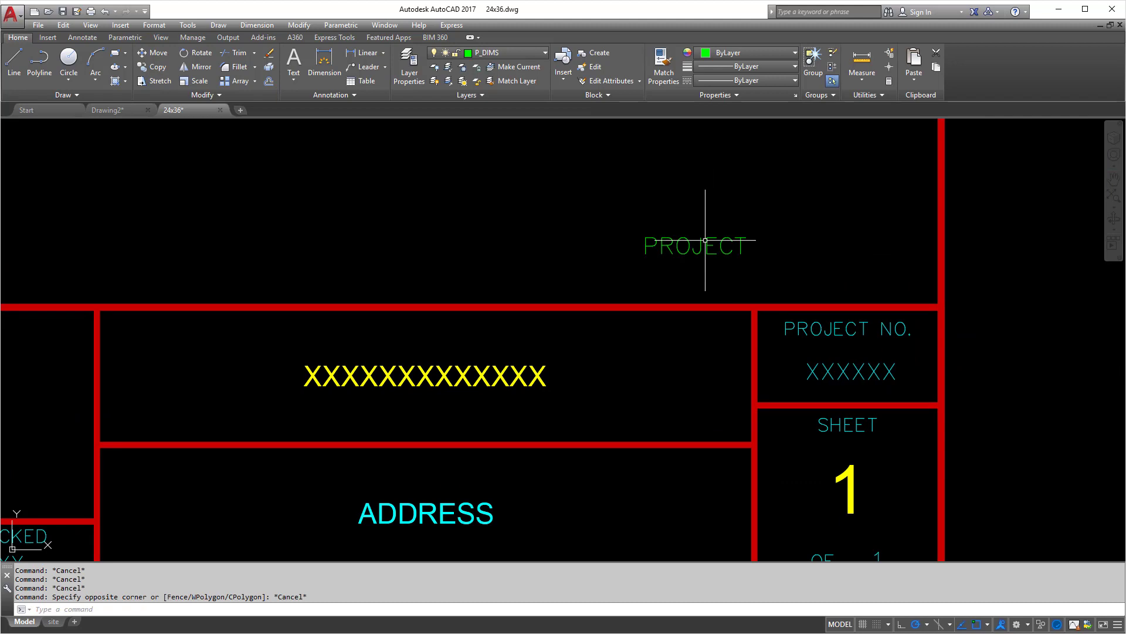
- Set the PROJECT attribute's justification to Bottom center in its properties
left_click(716, 242)
key("Escape")
left_click(713, 237)
key("Escape")
left_click(709, 237)
right_click(710, 237)
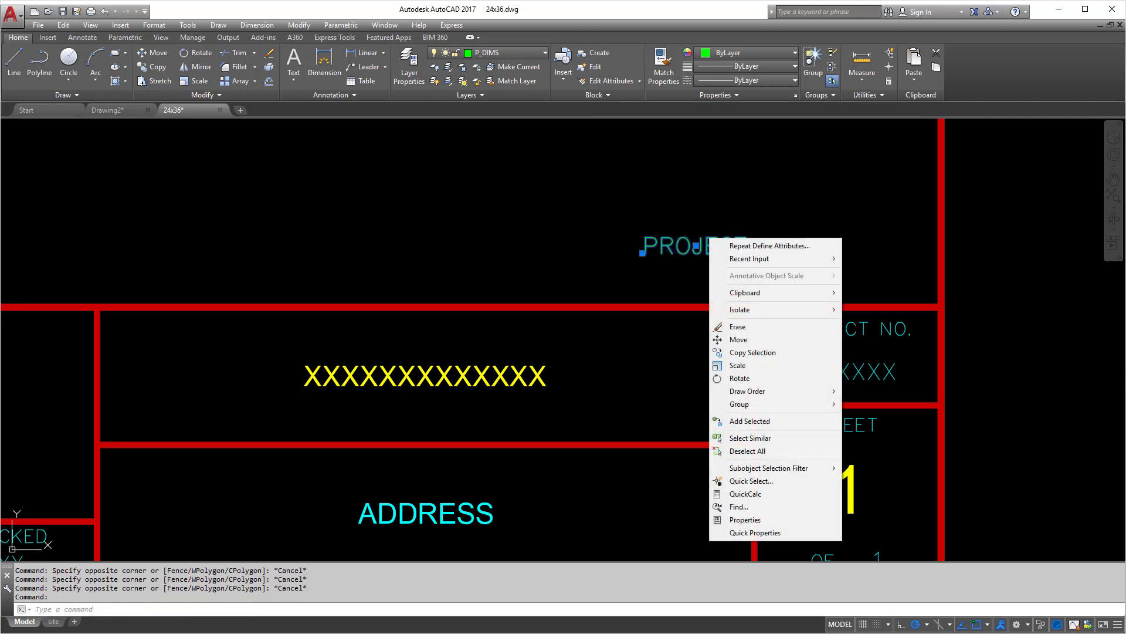
left_click(742, 519)
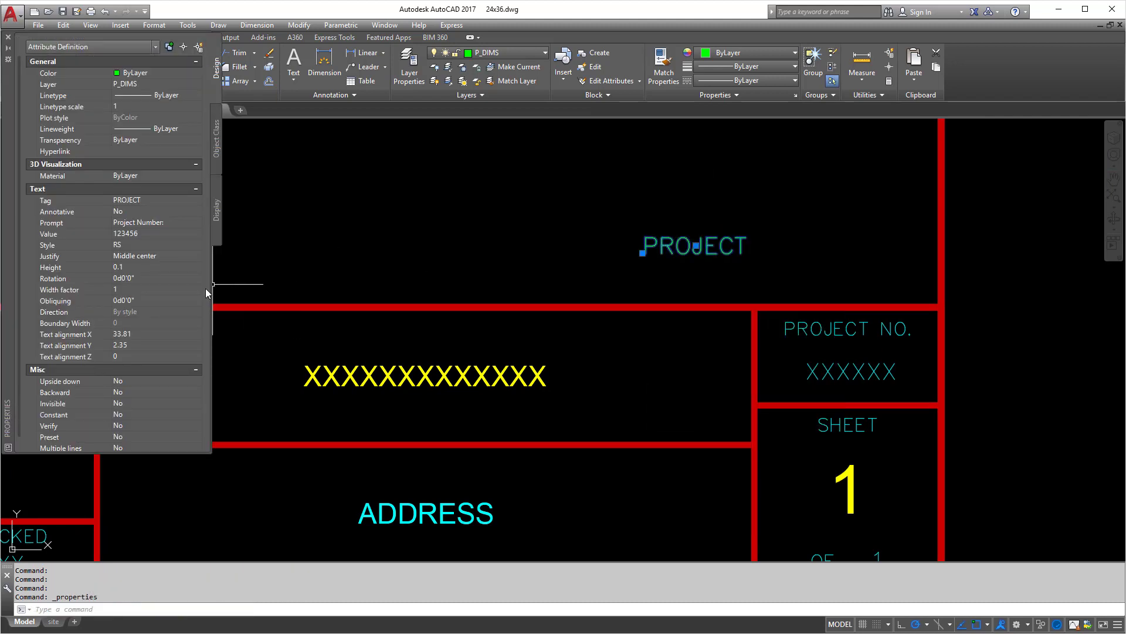
left_click(150, 262)
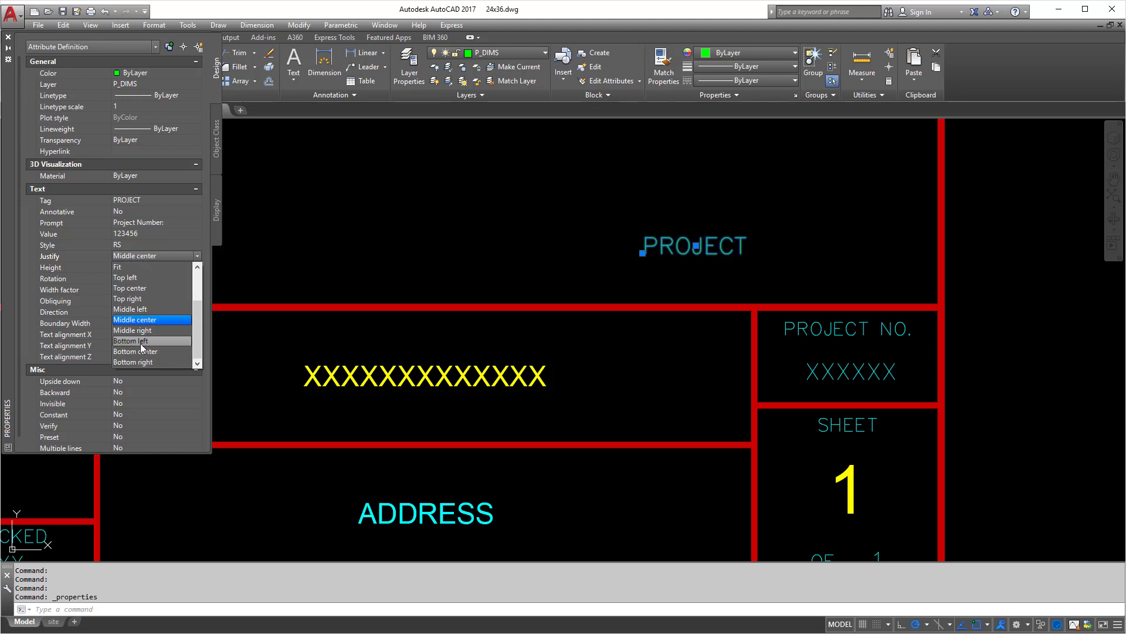
left_click(139, 352)
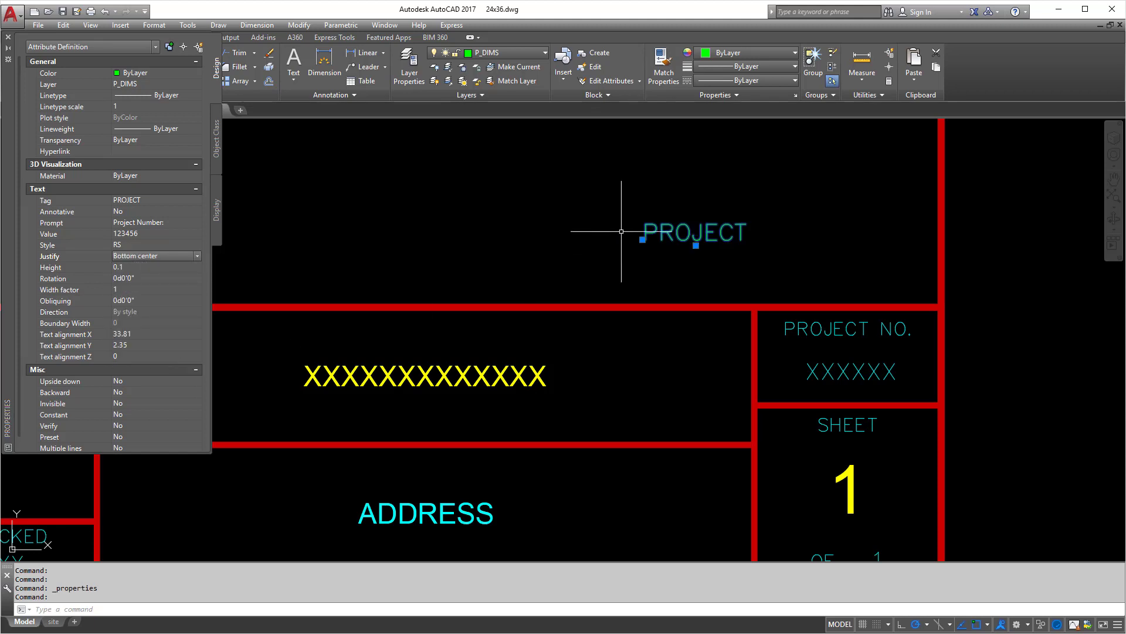
left_click(8, 39)
- Check the text justification of the XXXXXX placeholder under PROJECT NO. in its properties, then deselect it
left_click(850, 381)
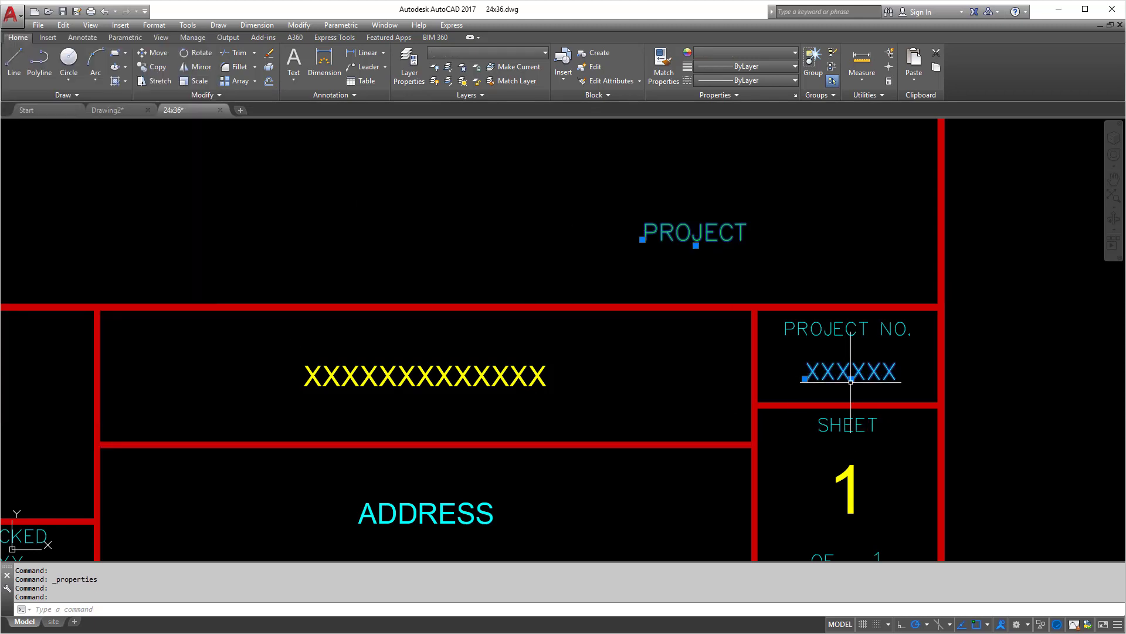
scroll(851, 381, "up", 4)
key("Escape")
key("Escape")
key("Escape")
left_click(830, 352)
right_click(830, 352)
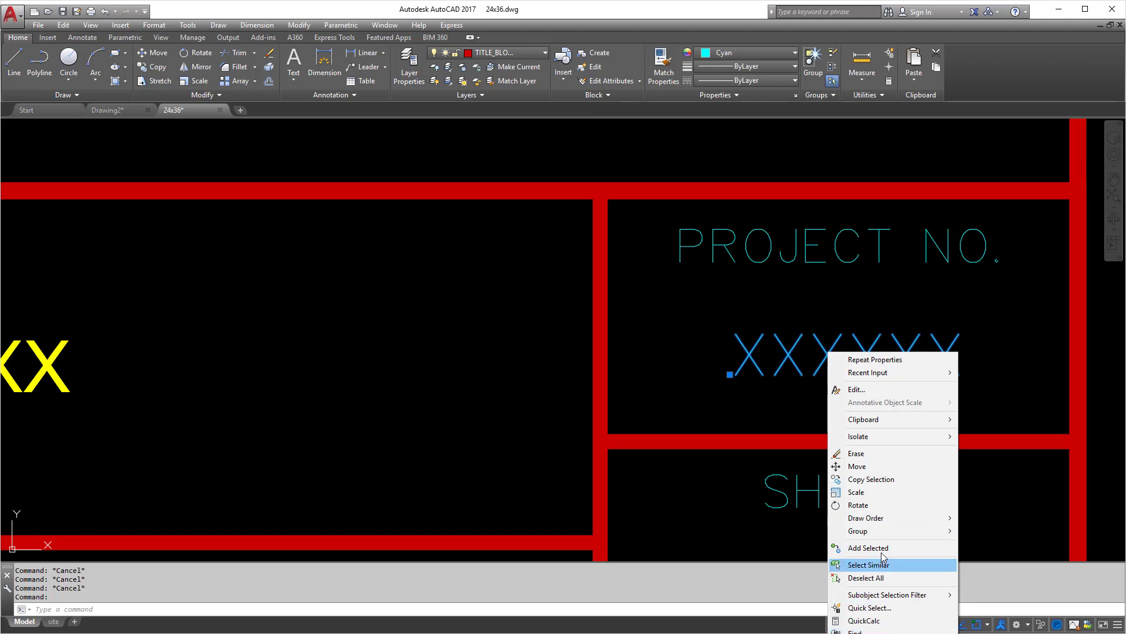
left_click(868, 359)
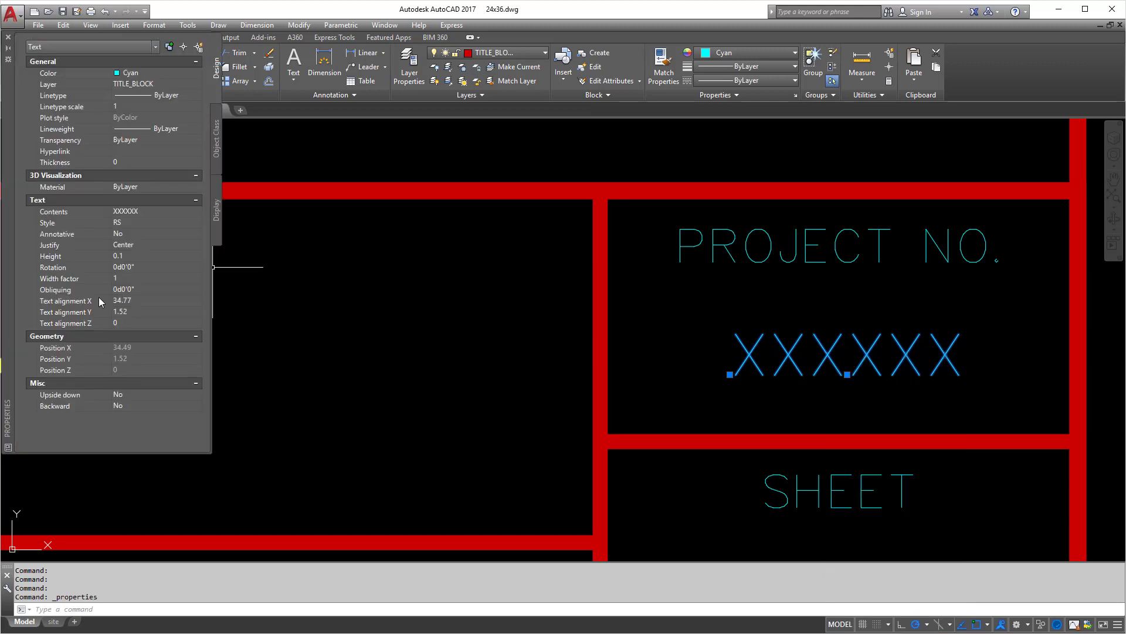
left_click(139, 245)
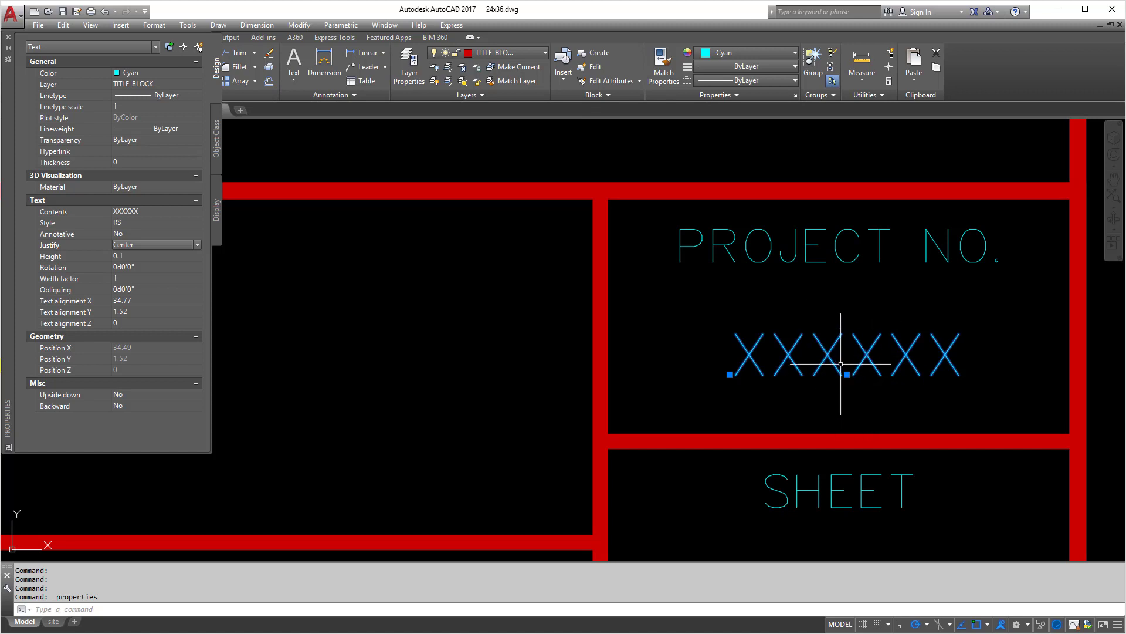
left_click(8, 37)
scroll(514, 287, "down", 3)
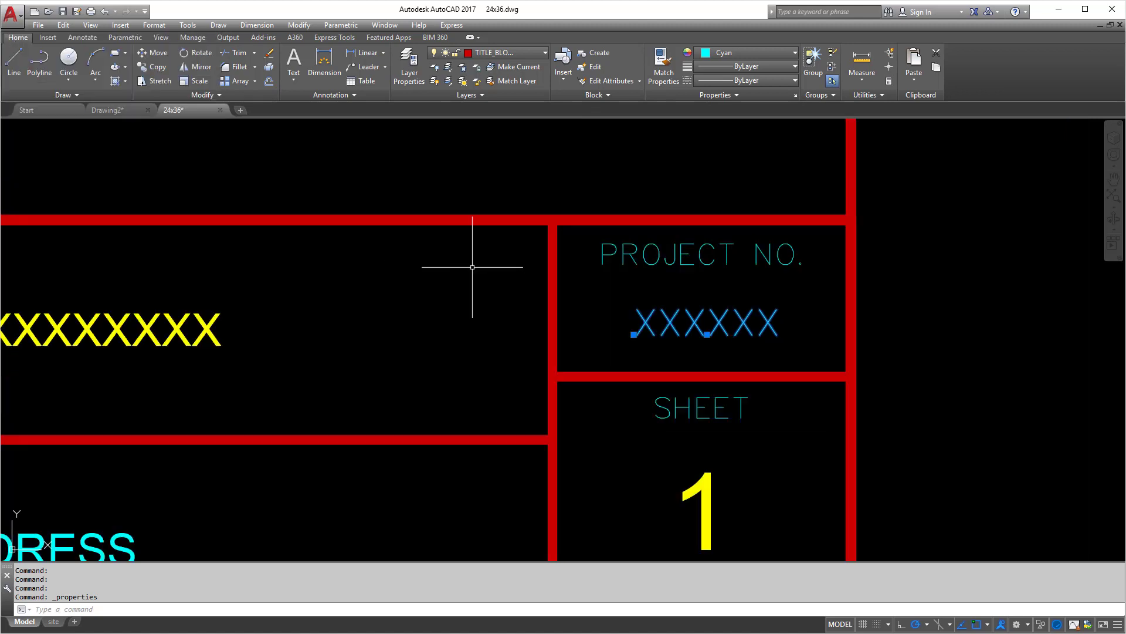
scroll(503, 244, "up", 5)
key("Escape")
left_click(504, 240)
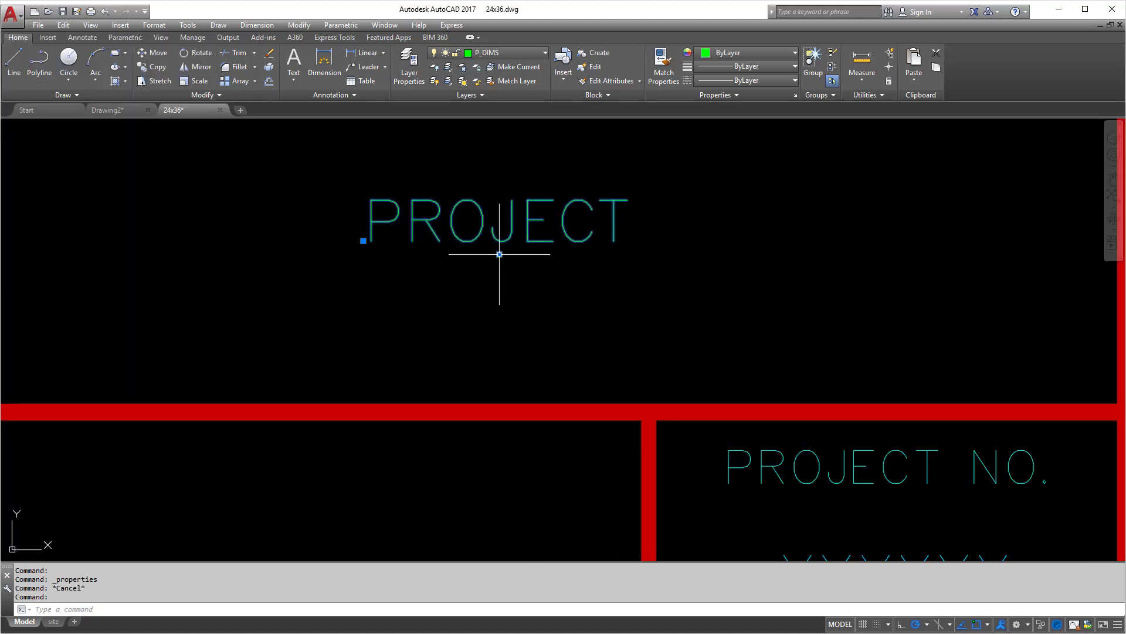
double_click(502, 220)
key("Escape")
key("Escape")
left_click(515, 213)
key("Escape")
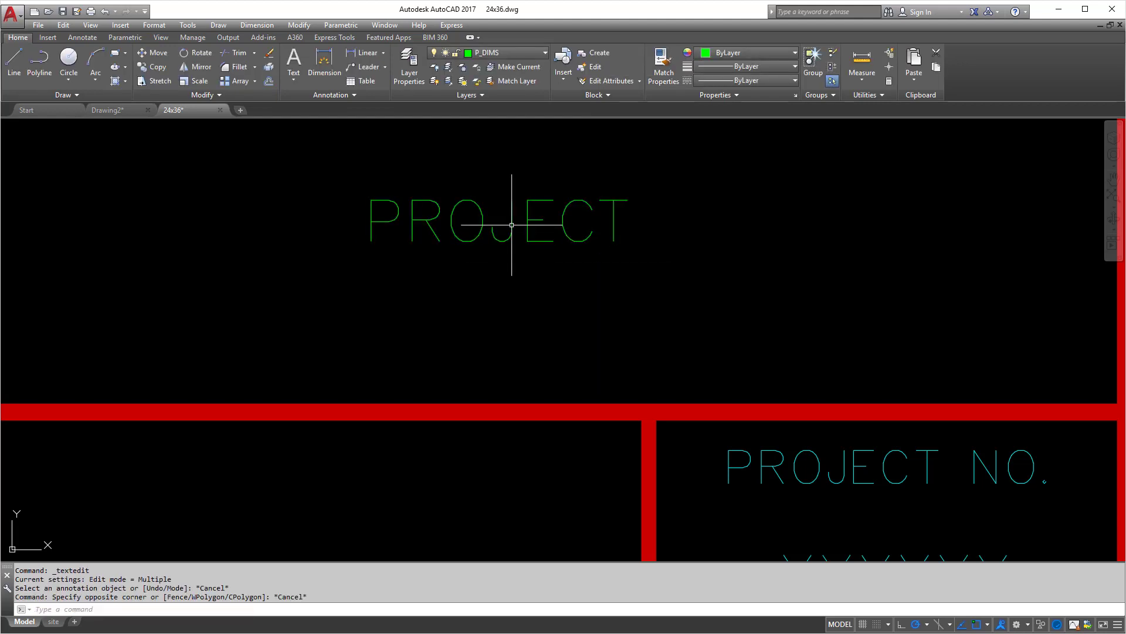
- Set the PROJECT attribute's justification to Center in its properties, then deselect it
left_click(511, 218)
right_click(512, 225)
left_click(554, 506)
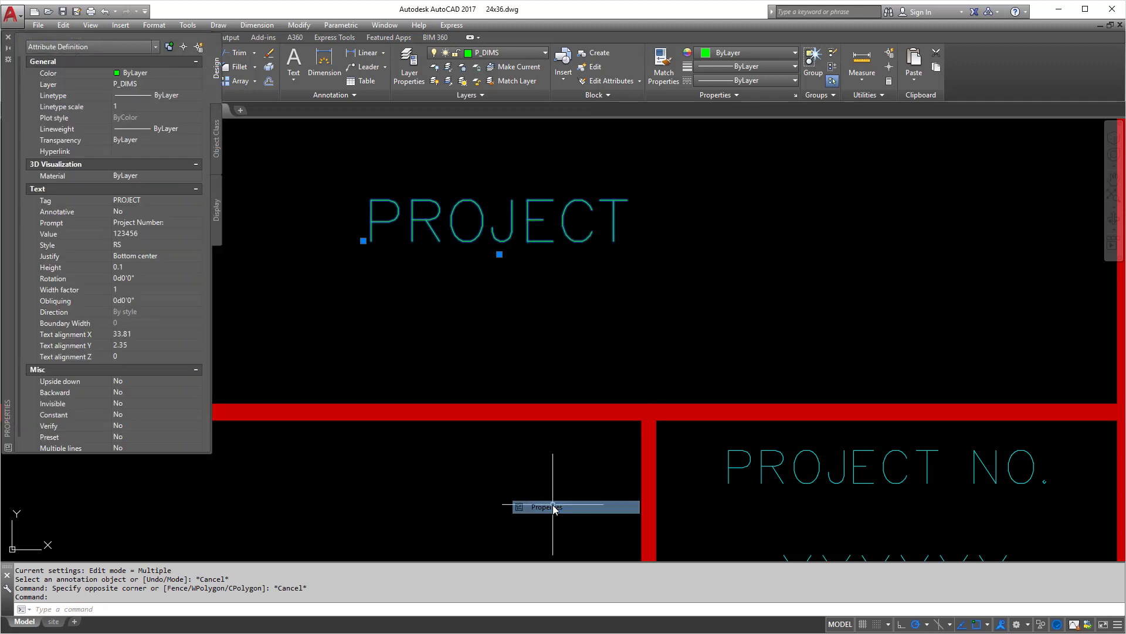
left_click(153, 257)
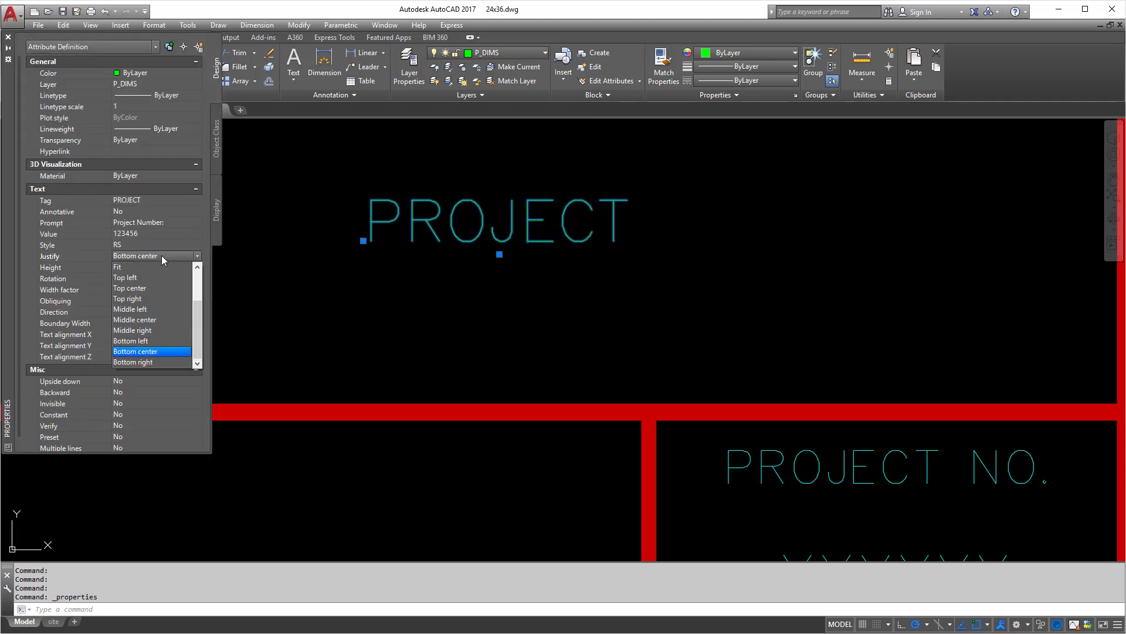
scroll(160, 317, "up", 2)
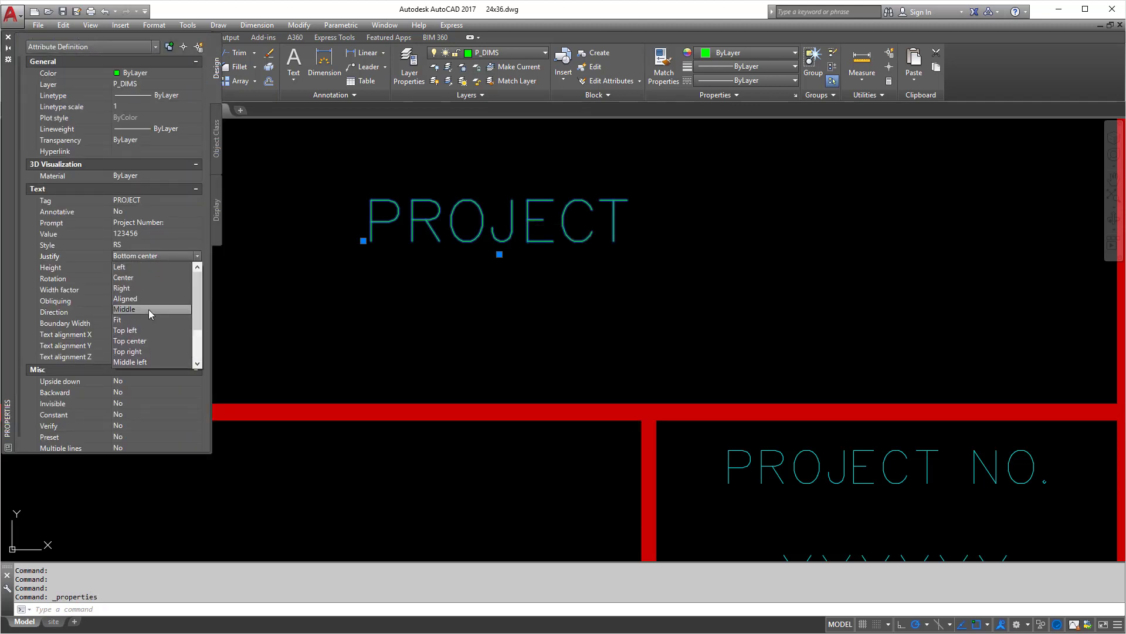
left_click(128, 279)
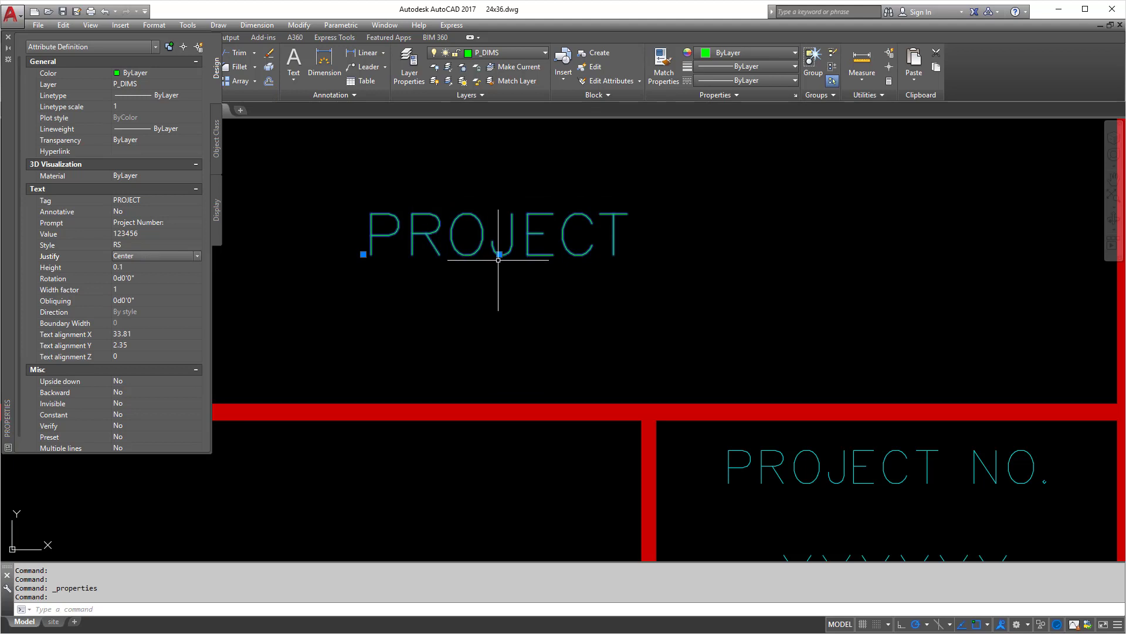
left_click(9, 37)
scroll(666, 307, "down", 3)
key("Escape")
key("Escape")
key("Escape")
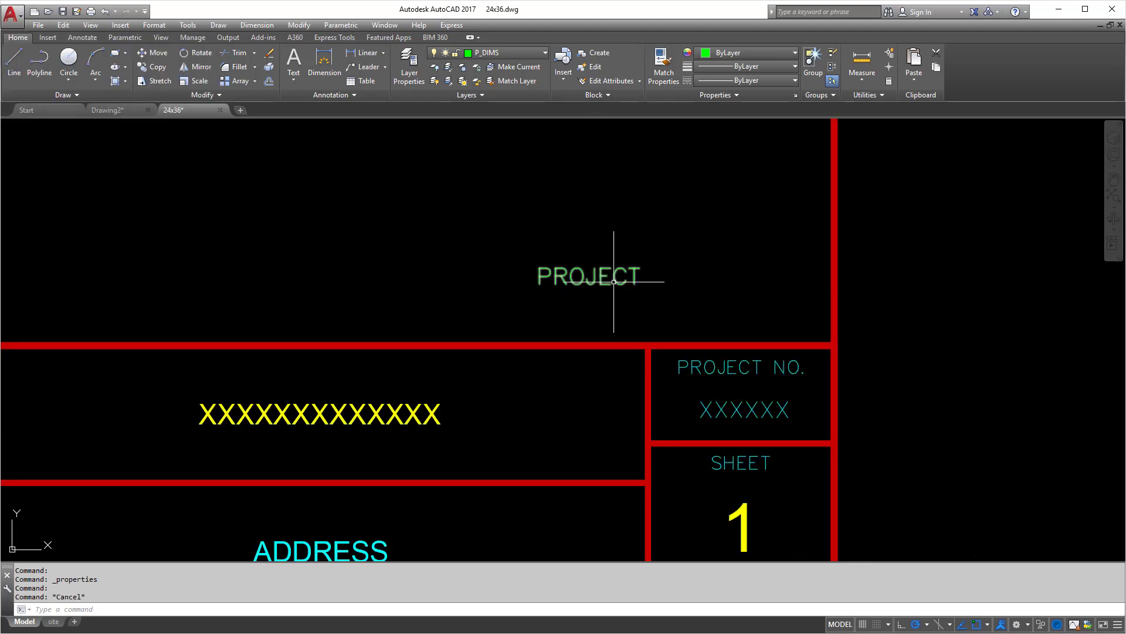
- Move the PROJECT attribute by its center point onto the insertion point of the XXXXXX placeholder under PROJECT NO., and reselect the attribute
left_click(599, 277)
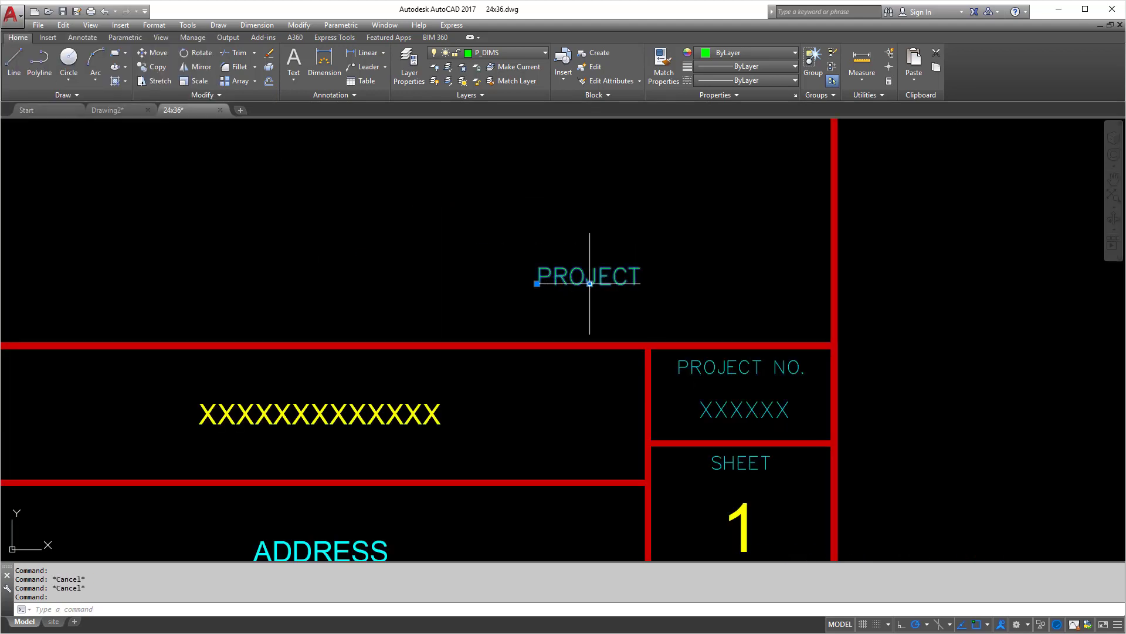
left_click(590, 284)
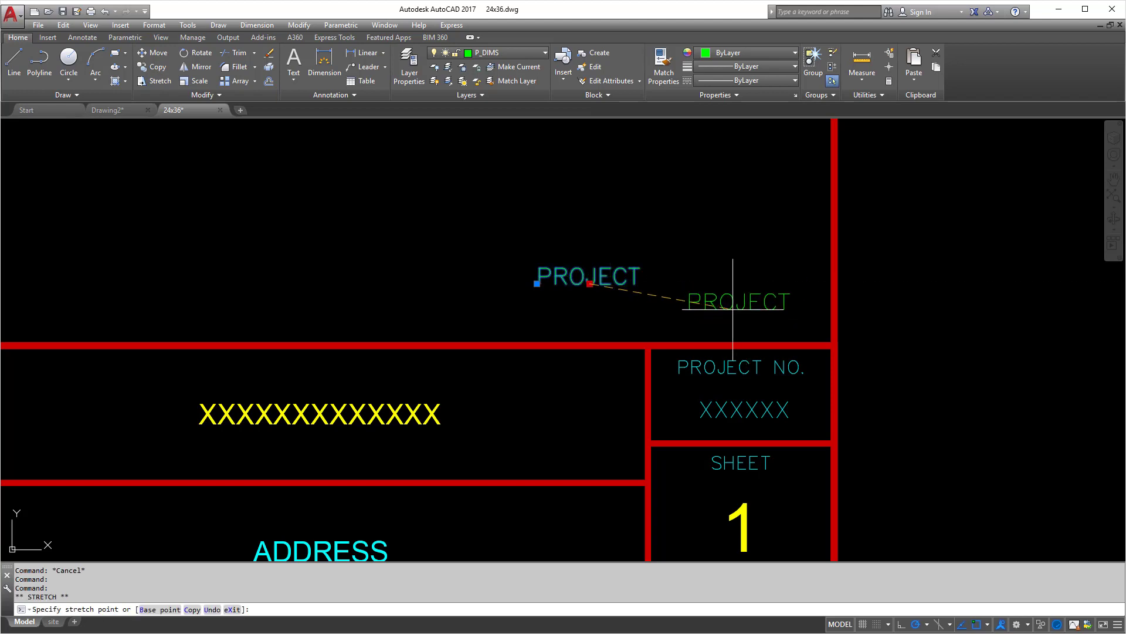
right_click(733, 311, "shift")
left_click(761, 551)
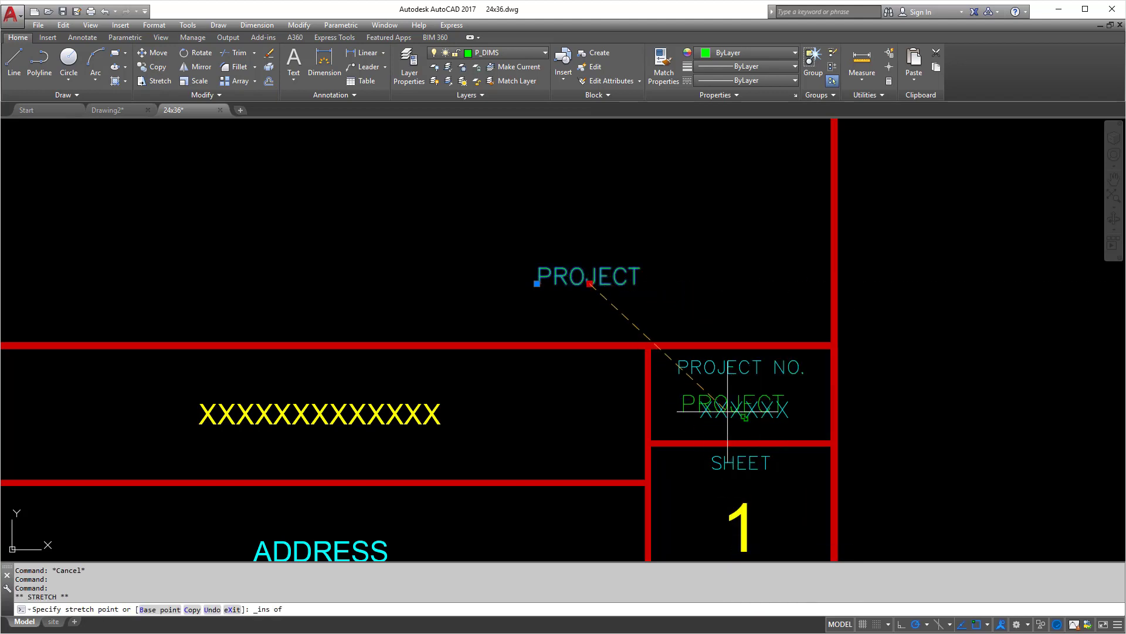
scroll(729, 405, "up", 3)
key("Escape")
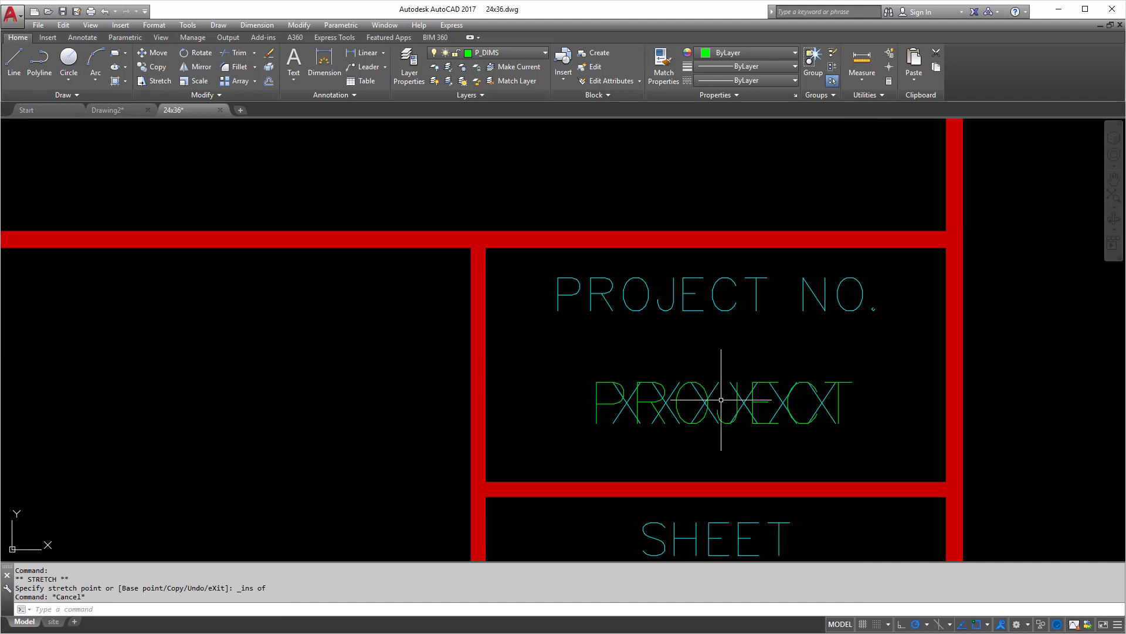
left_click(704, 385)
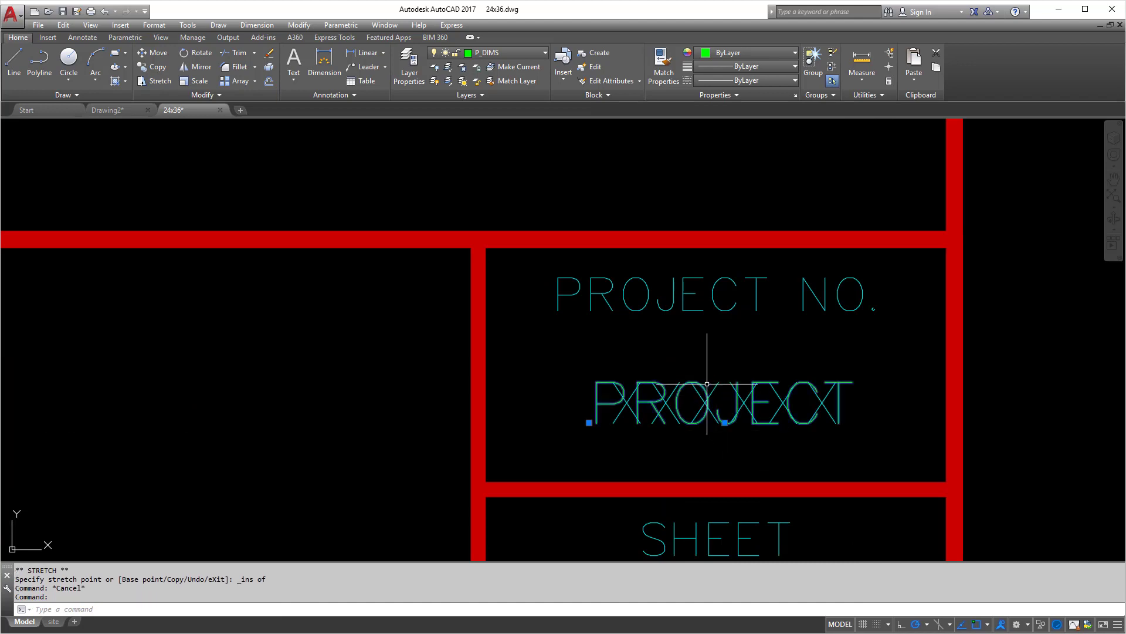
- Delete the XXXXXX placeholder text under PROJECT NO., keeping the overlapping PROJECT attribute
key("Escape")
left_click(719, 393)
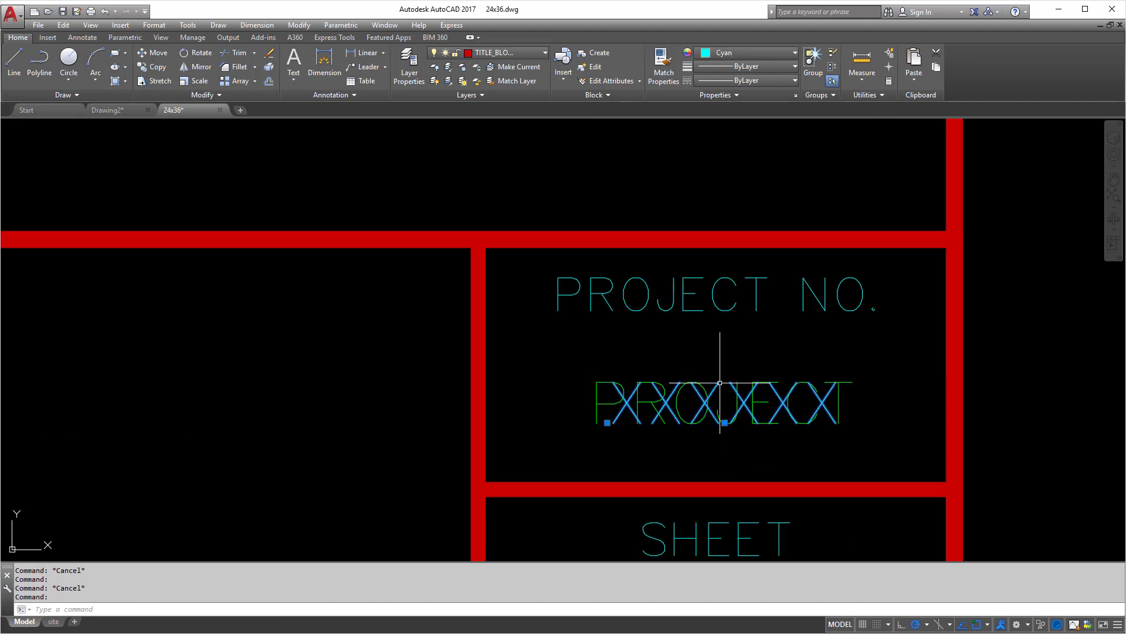
key("Delete")
- Try 123456 as the tag of the attribute under PROJECT NO., and restore its tag to PROJECT
double_click(717, 388)
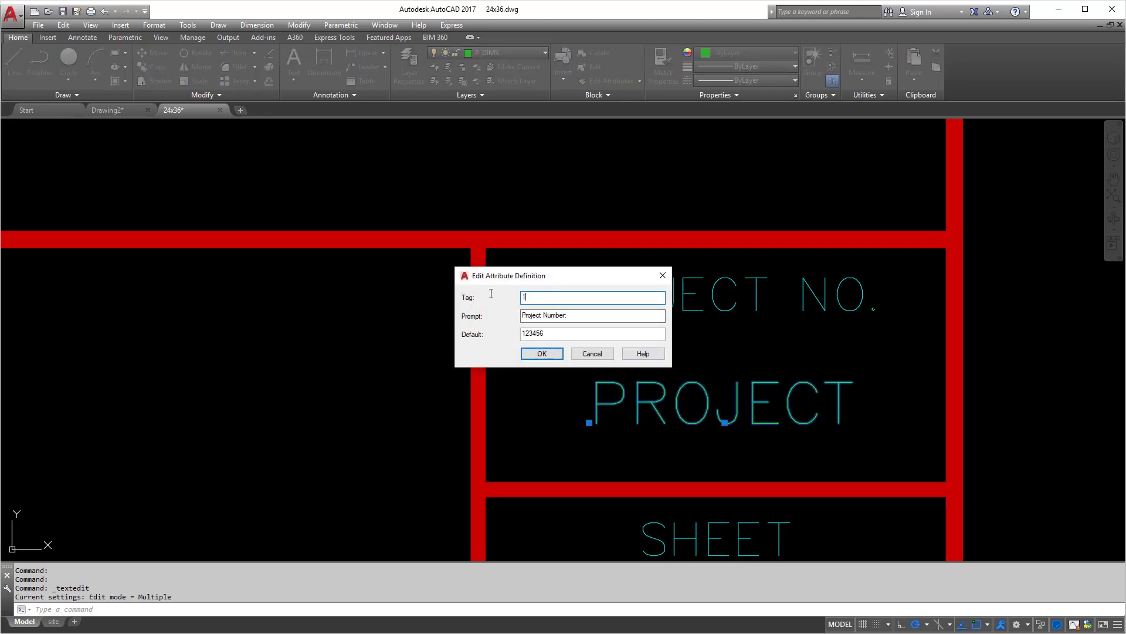
left_click(542, 353)
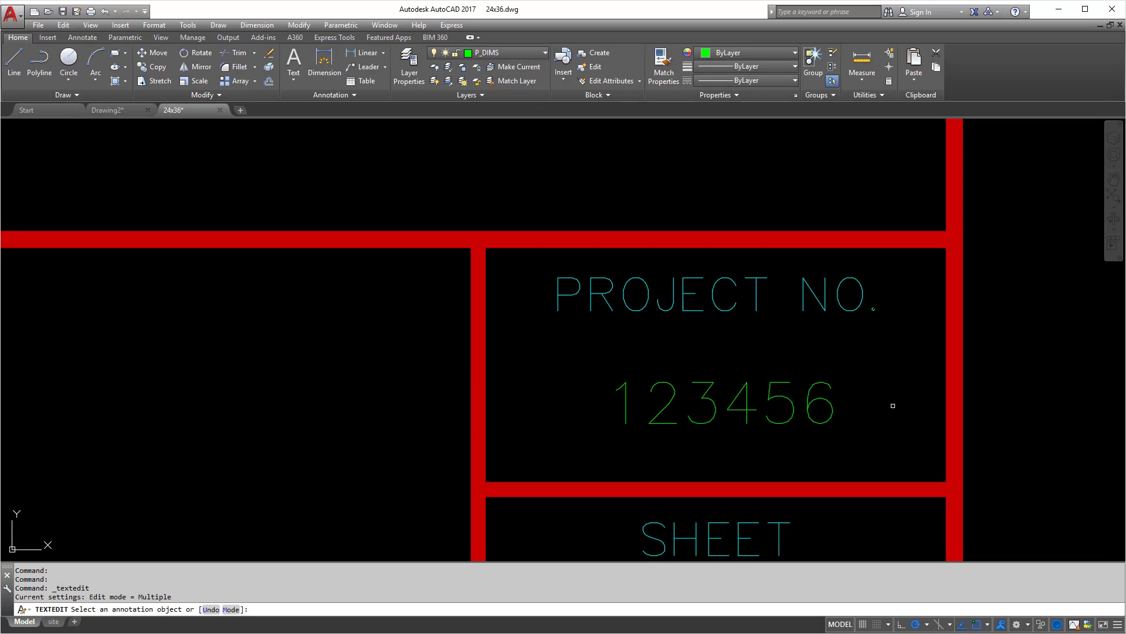
left_click(833, 403)
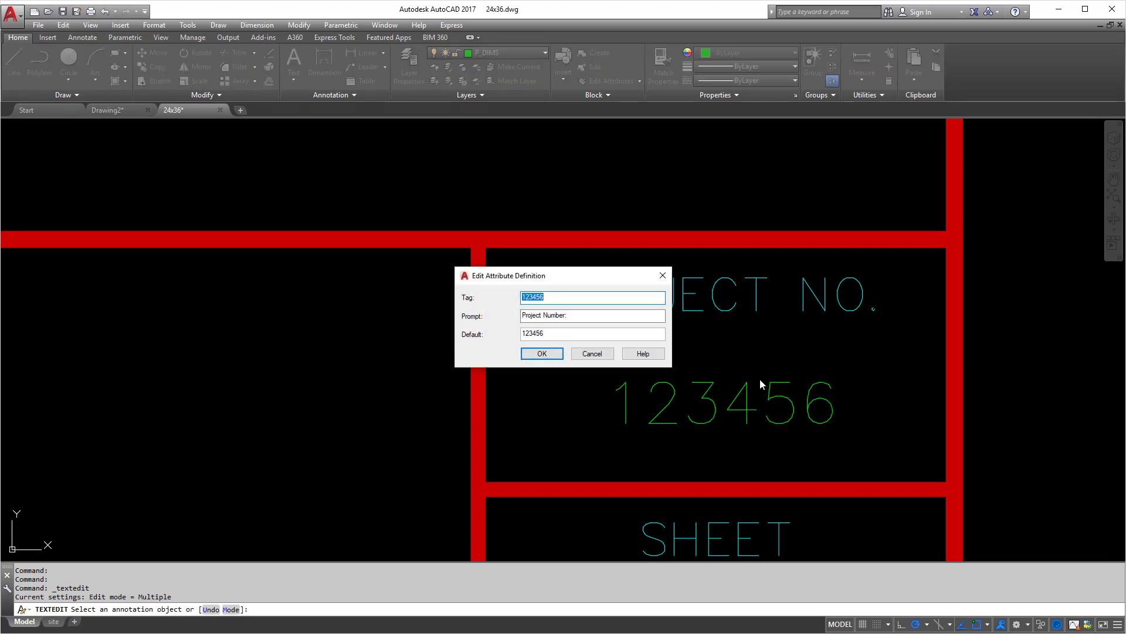
type("x")
left_click(577, 315)
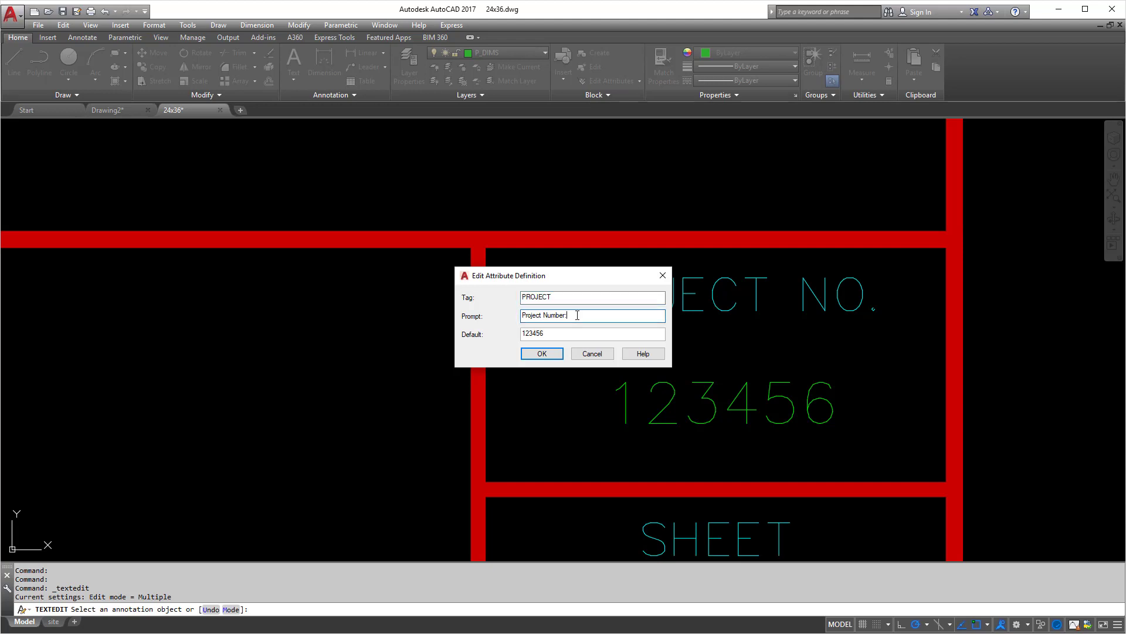
left_click(542, 355)
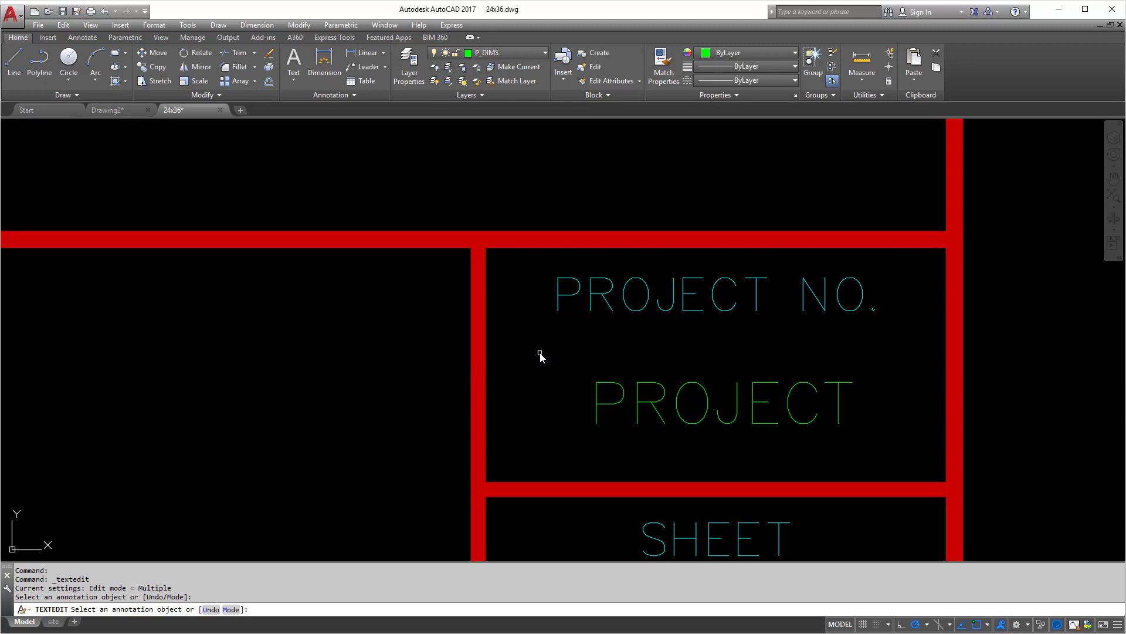
right_click(615, 357)
left_click(640, 365)
- Review the attribute definition of the large sheet number under SHEET, and leave text editing without changing it
scroll(645, 349, "down", 8)
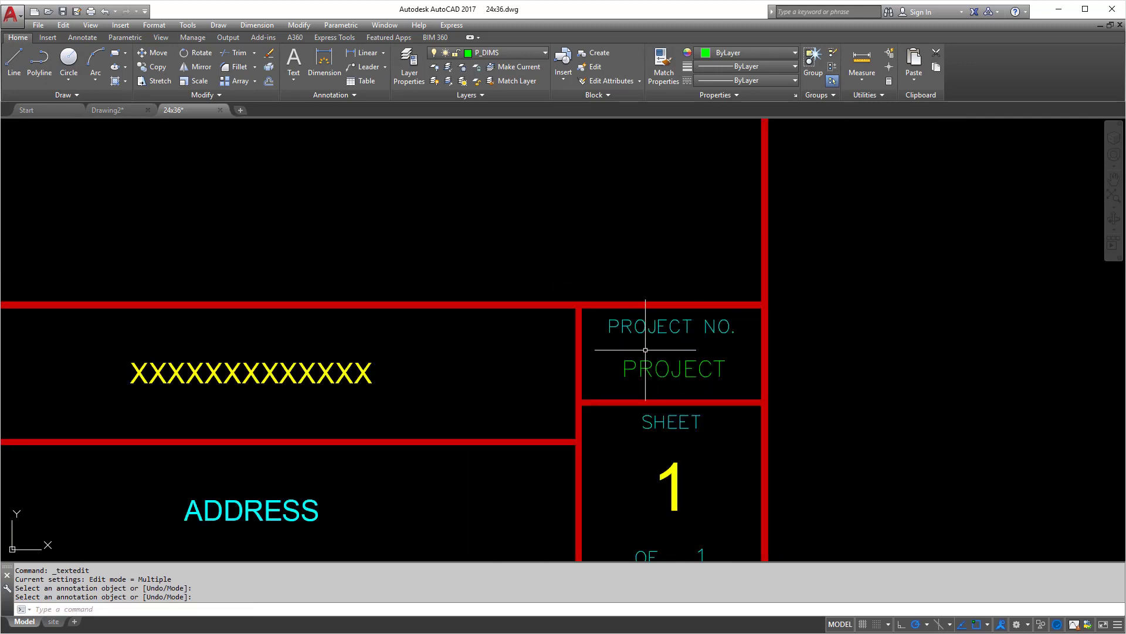
scroll(662, 373, "up", 3)
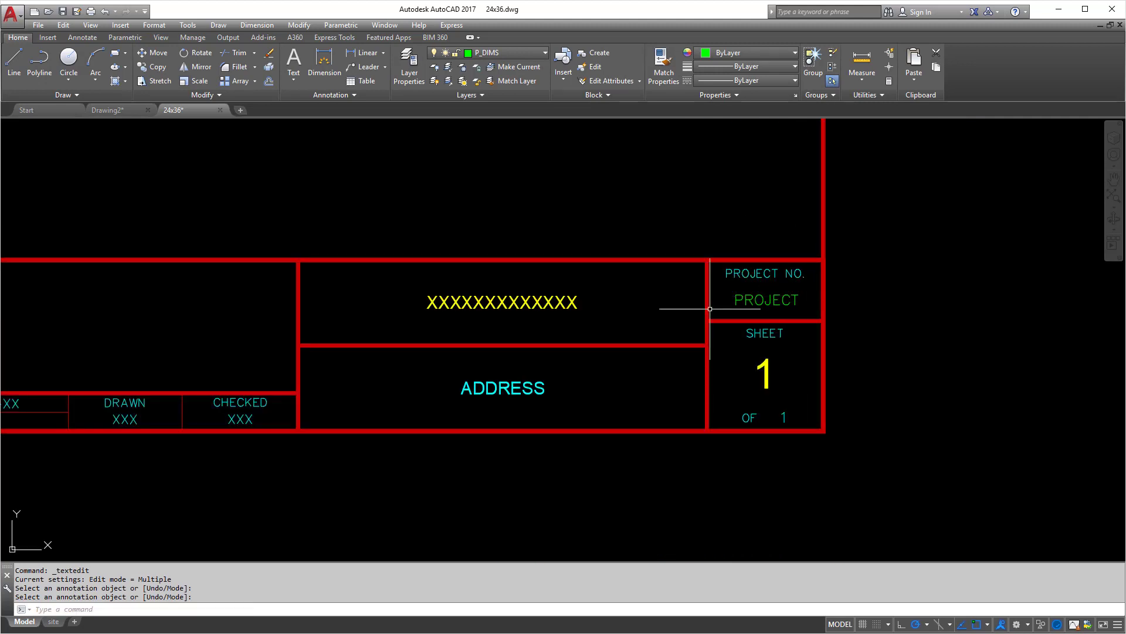
double_click(763, 372)
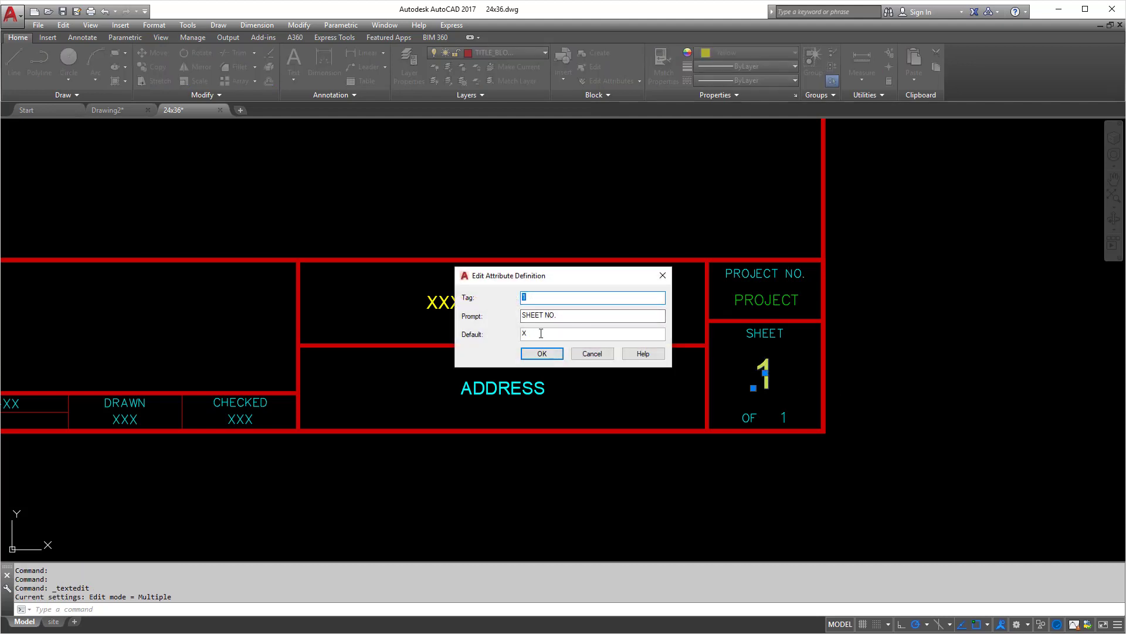
left_click(565, 317)
left_click(530, 356)
right_click(764, 402)
left_click(786, 411)
left_click(787, 413)
left_click(824, 471)
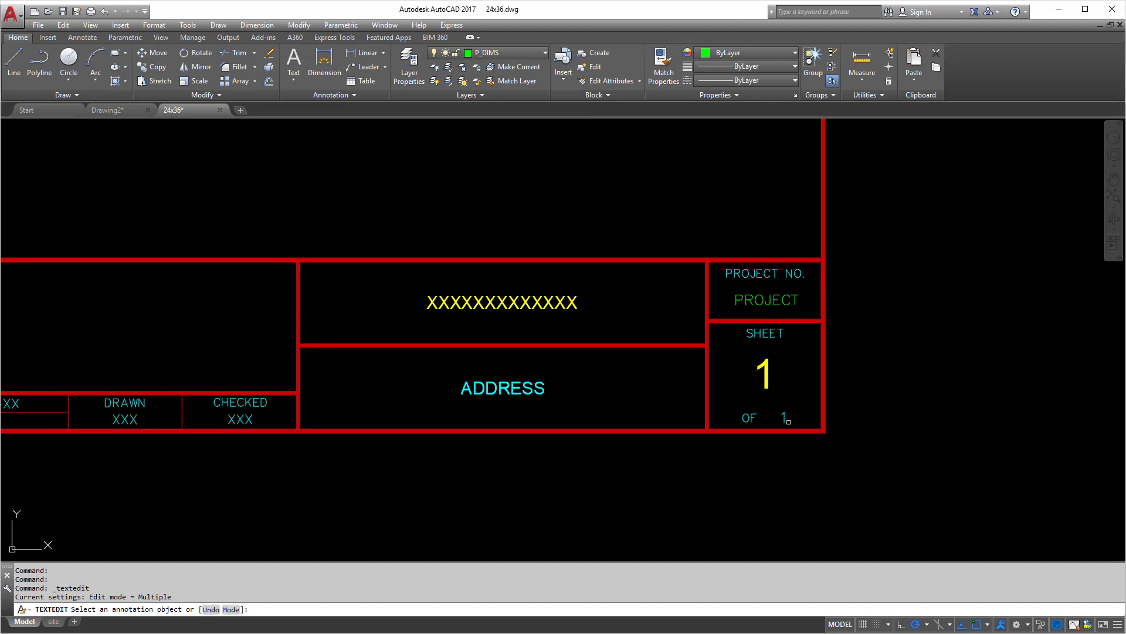
key("Escape")
key("Escape")
key("Escape")
key("Escape")
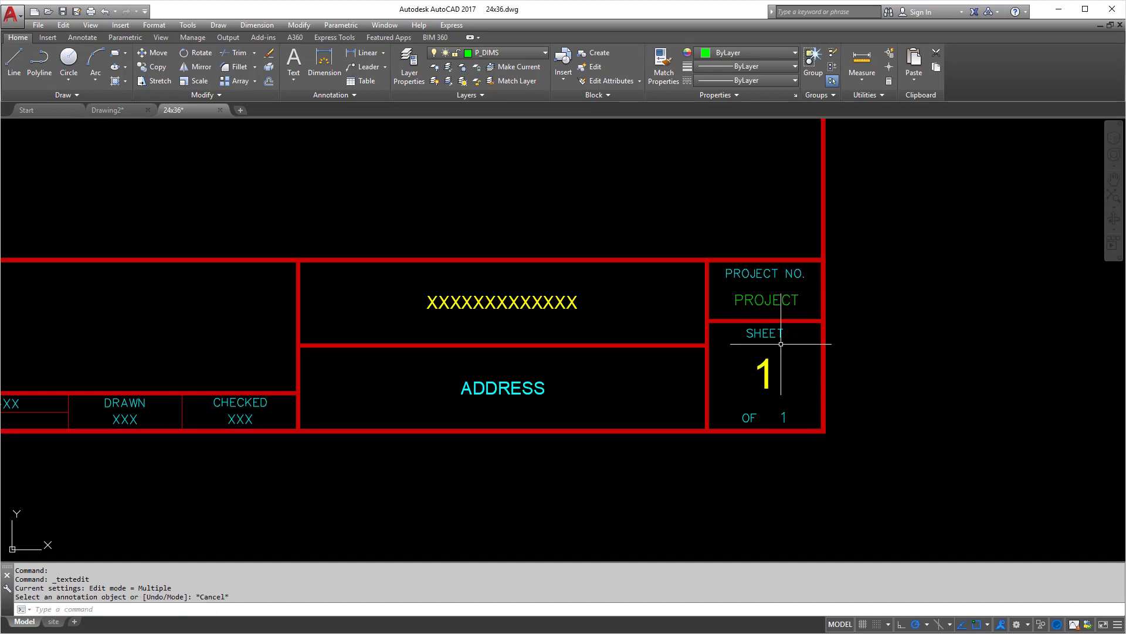
key("Escape")
key("Escape")
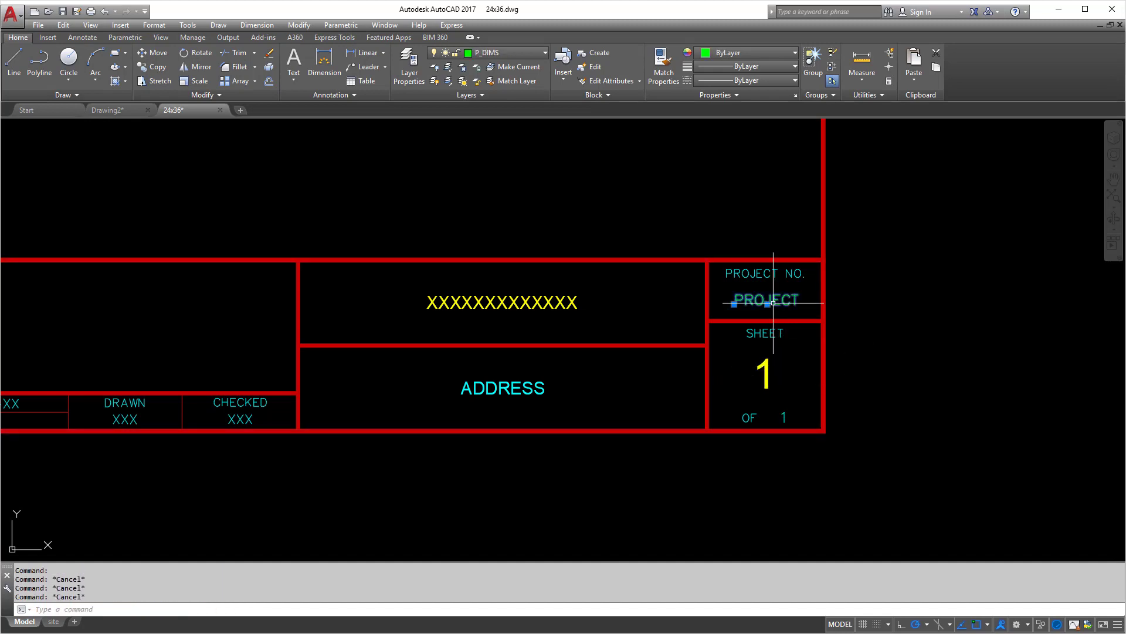
- Copy the PROJECT attribute from its insertion point to the insertion point of the 1 placeholder beside OF
type("co")
key("Return")
left_click(773, 305)
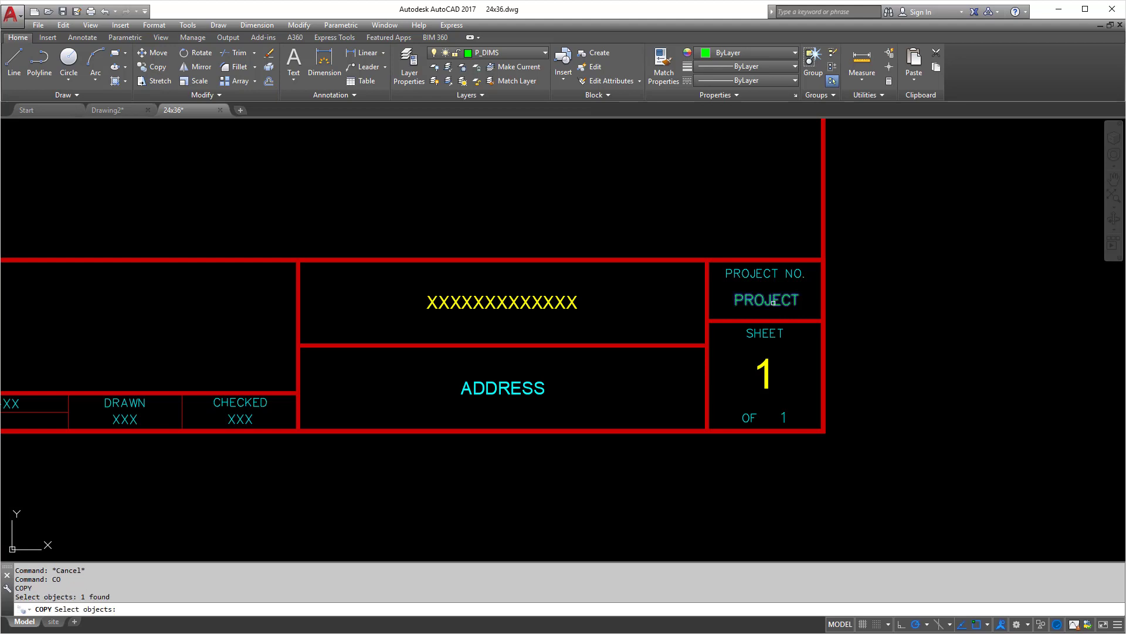
key("Return")
right_click(769, 293, "shift")
left_click(801, 537)
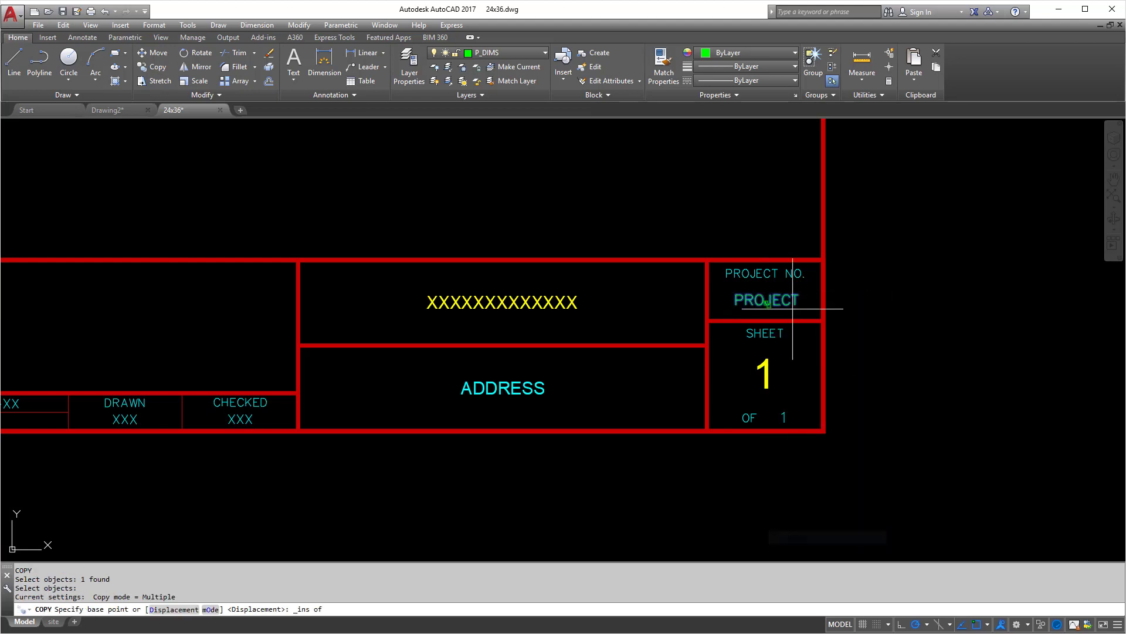
left_click(756, 306)
scroll(783, 437, "up", 8)
right_click(772, 408, "shift")
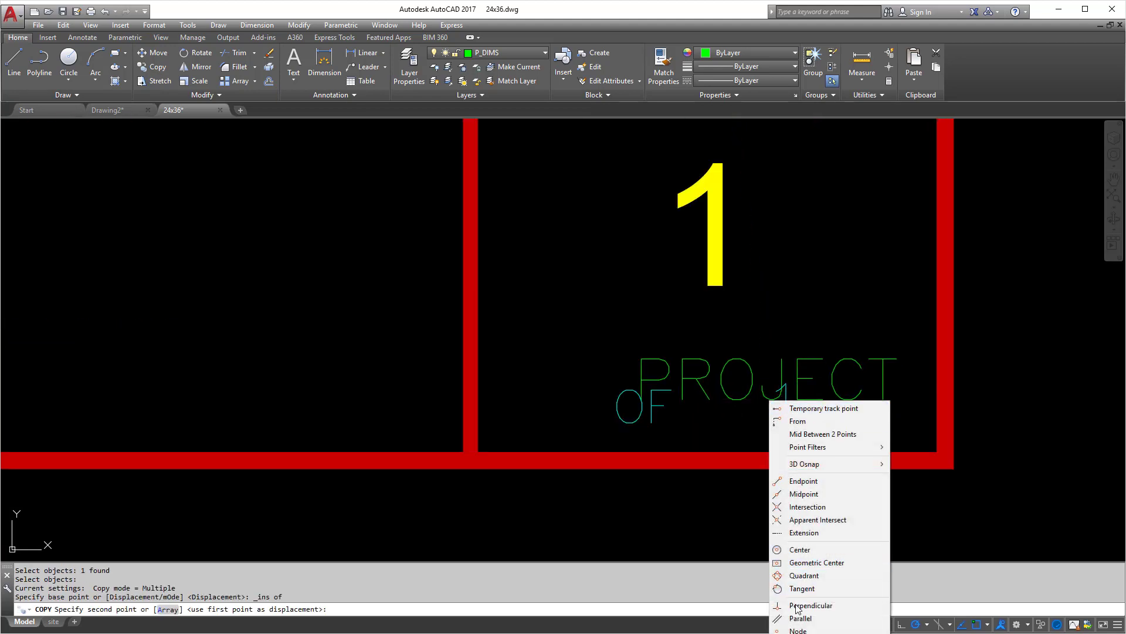
left_click(800, 629)
left_click(805, 402)
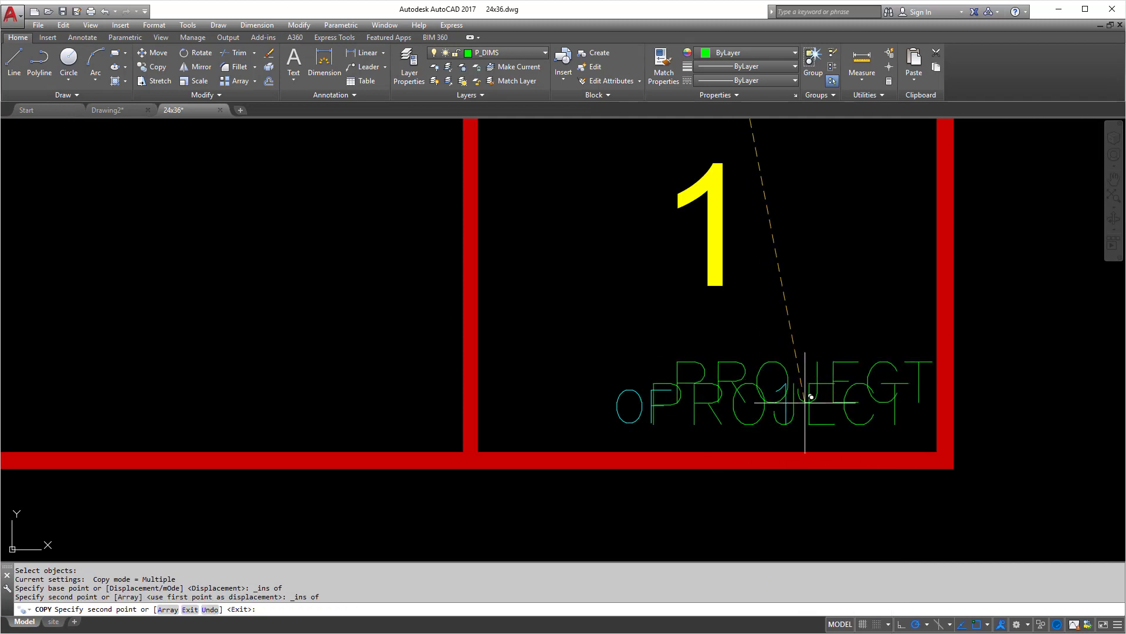
key("Escape")
- Set the copied attribute's tag to X and prompt to TOTAL SHEETS, and delete the 1 placeholder beneath it
double_click(787, 405)
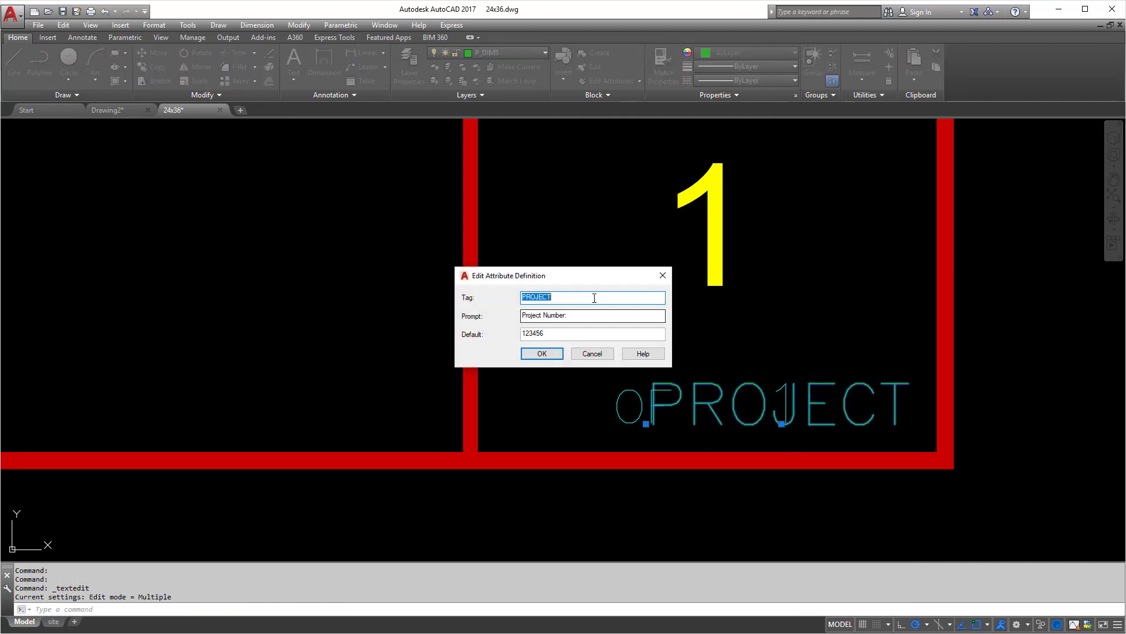
type("X")
left_click(564, 316)
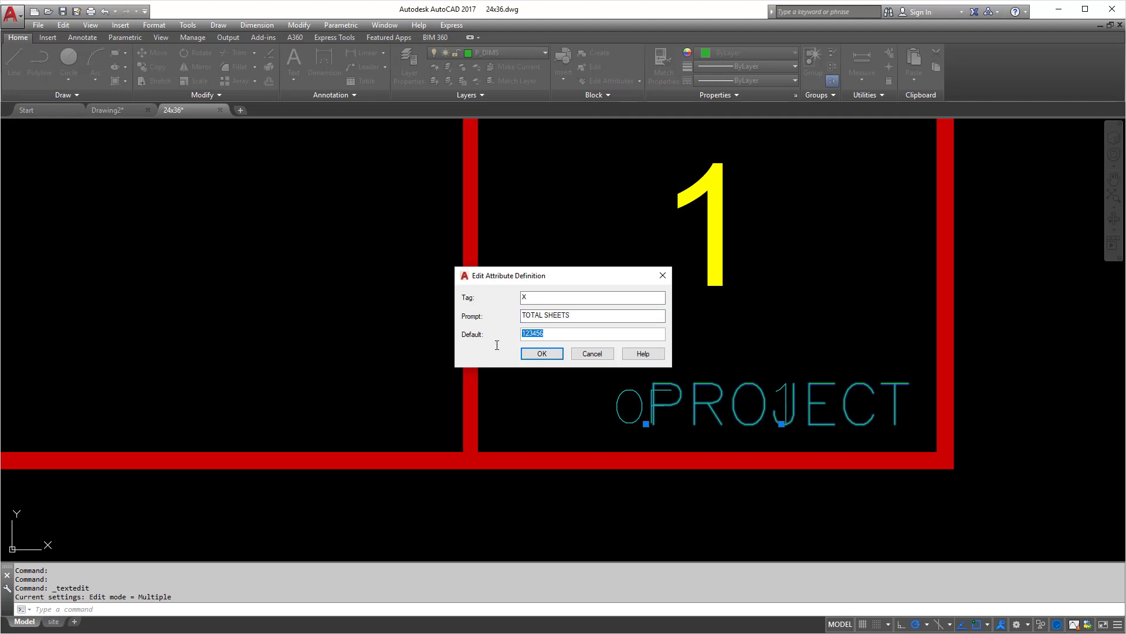
left_click(529, 355)
right_click(775, 400)
left_click(798, 409)
left_click(783, 403)
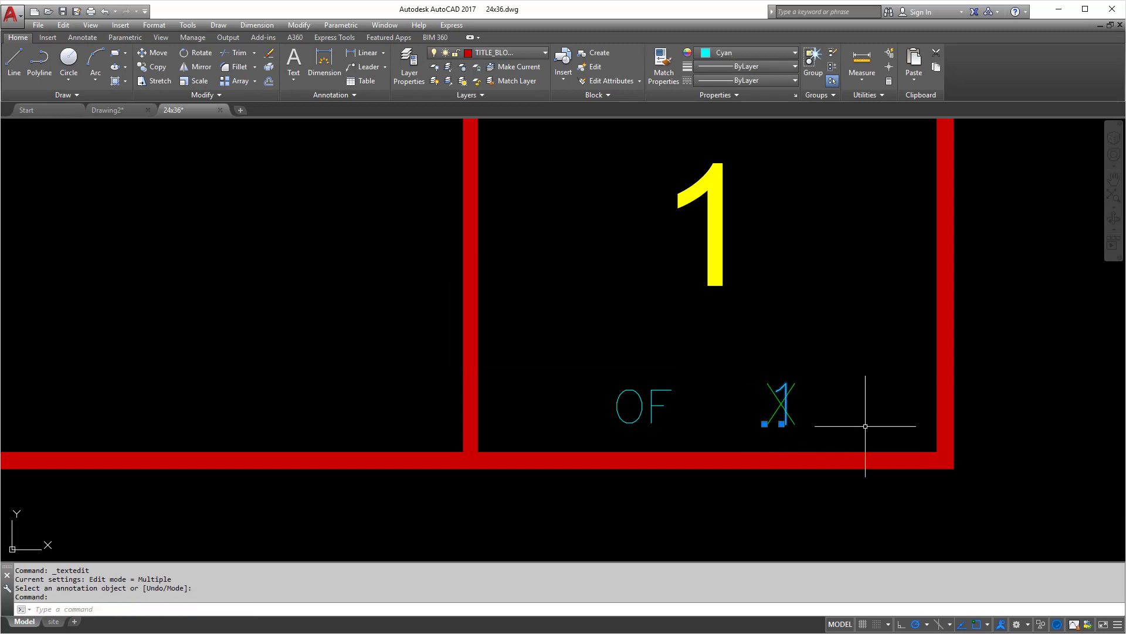
key("Delete")
- Put the PROJECT attribute and the X attribute beside OF on layer 0
scroll(825, 327, "down", 5)
scroll(821, 276, "up", 2)
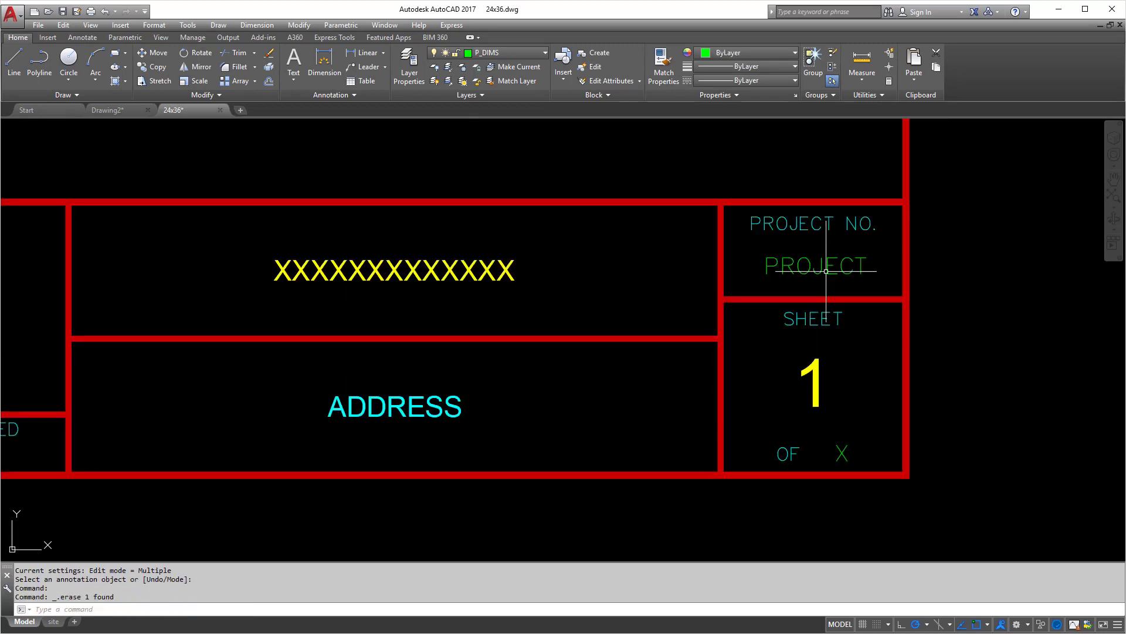
left_click(824, 274)
left_click(840, 454)
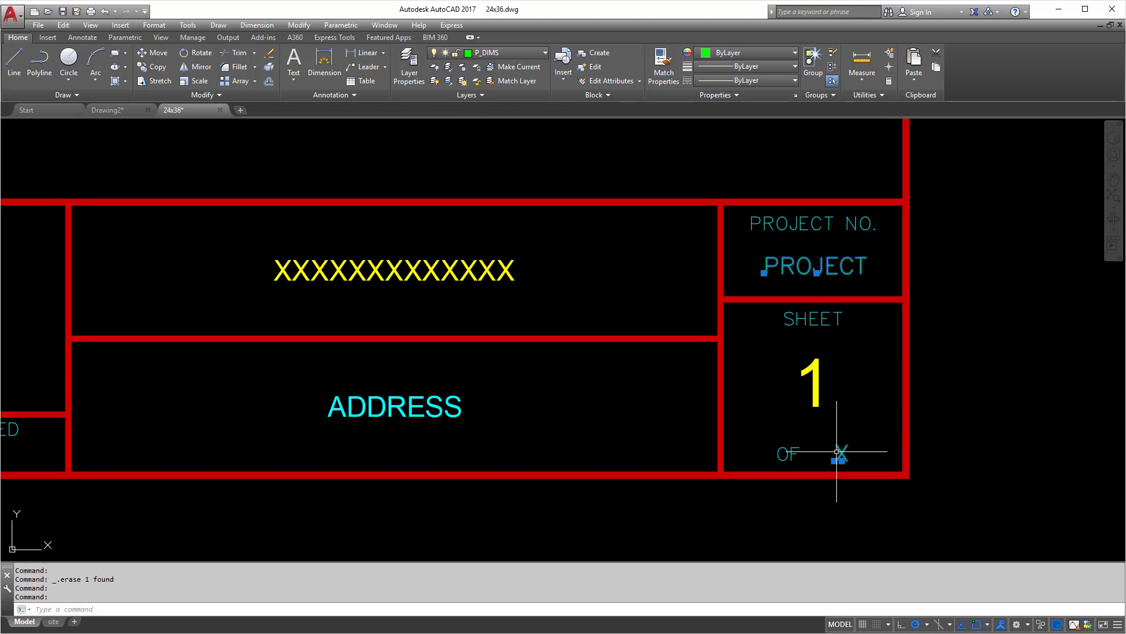
left_click(468, 52)
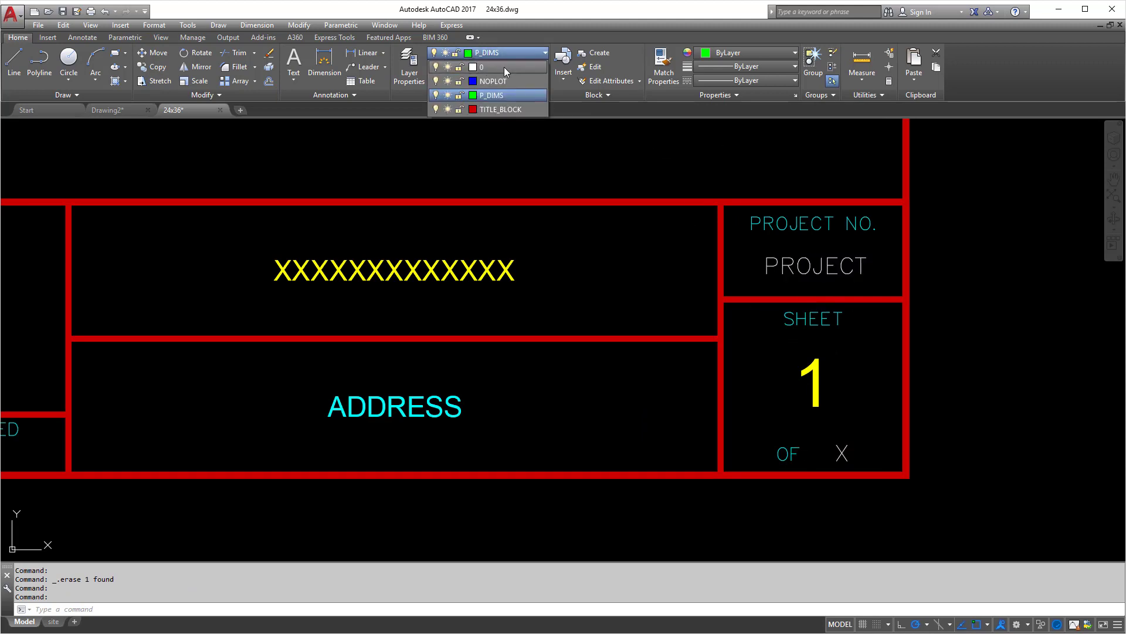
left_click(495, 69)
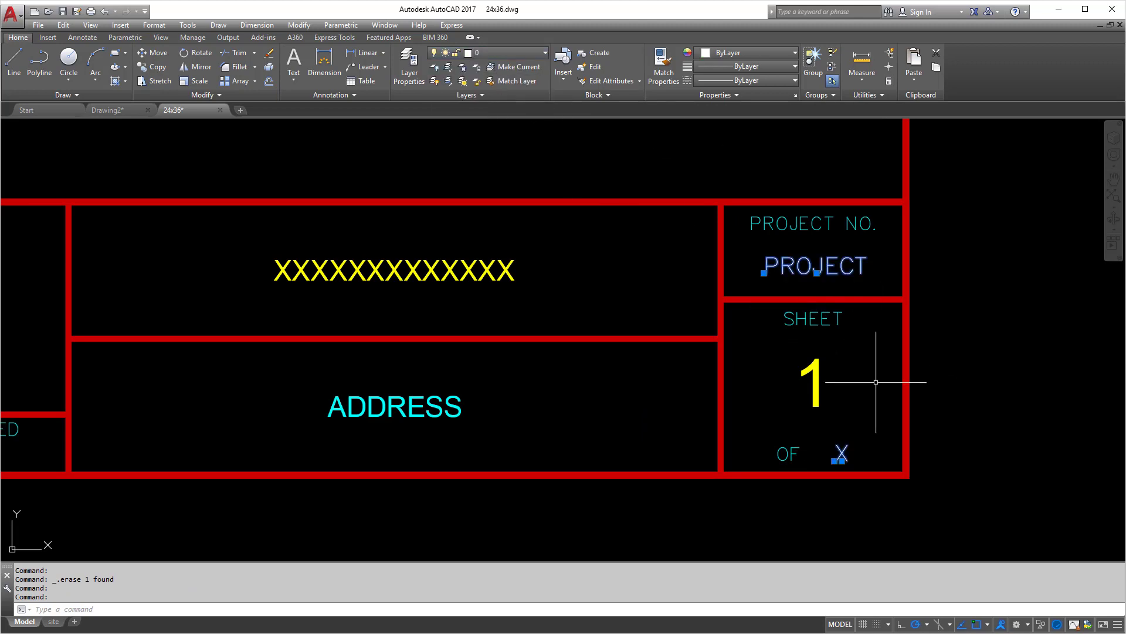
key("Escape")
- Set the color of the PROJECT and X attributes to Cyan
left_click(824, 263)
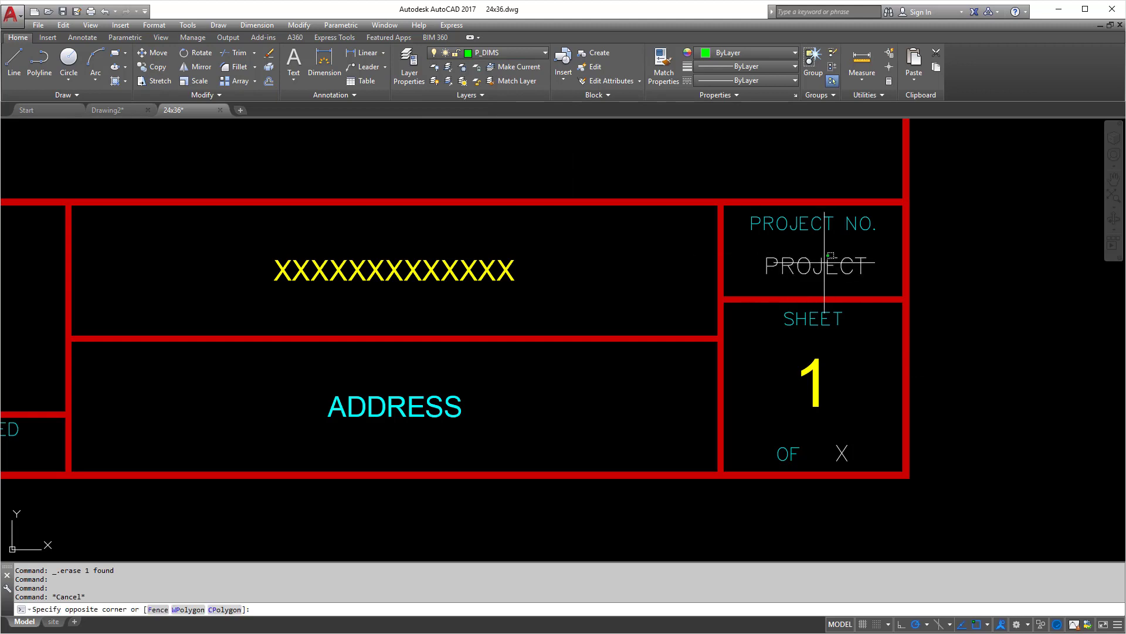
left_click(818, 312)
left_click(854, 446)
left_click(827, 463)
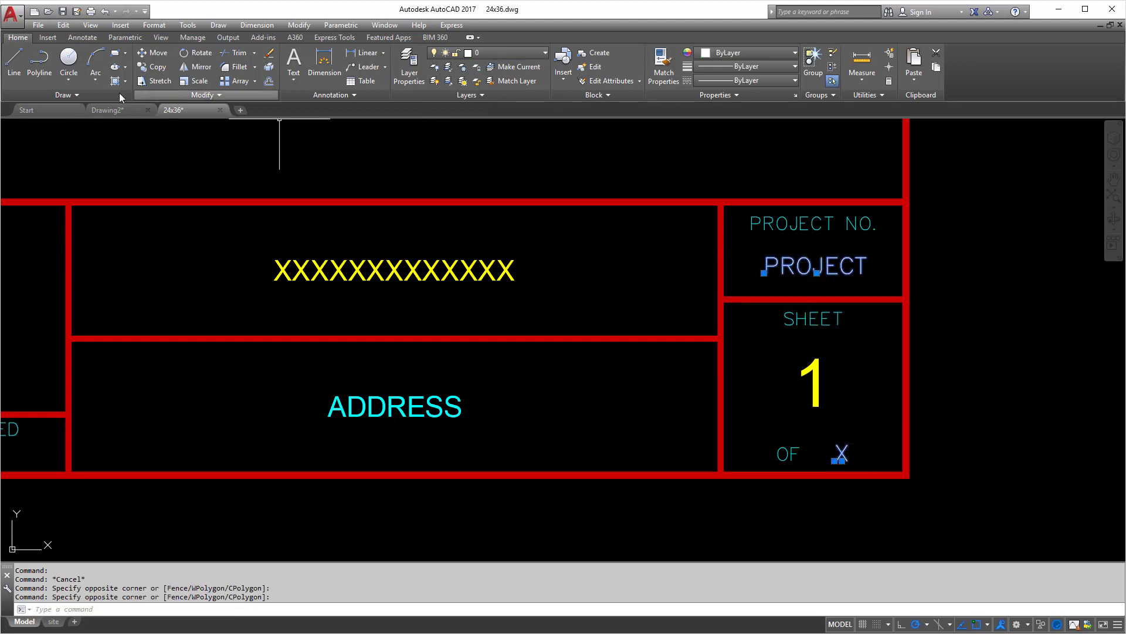
left_click(721, 57)
left_click(738, 172)
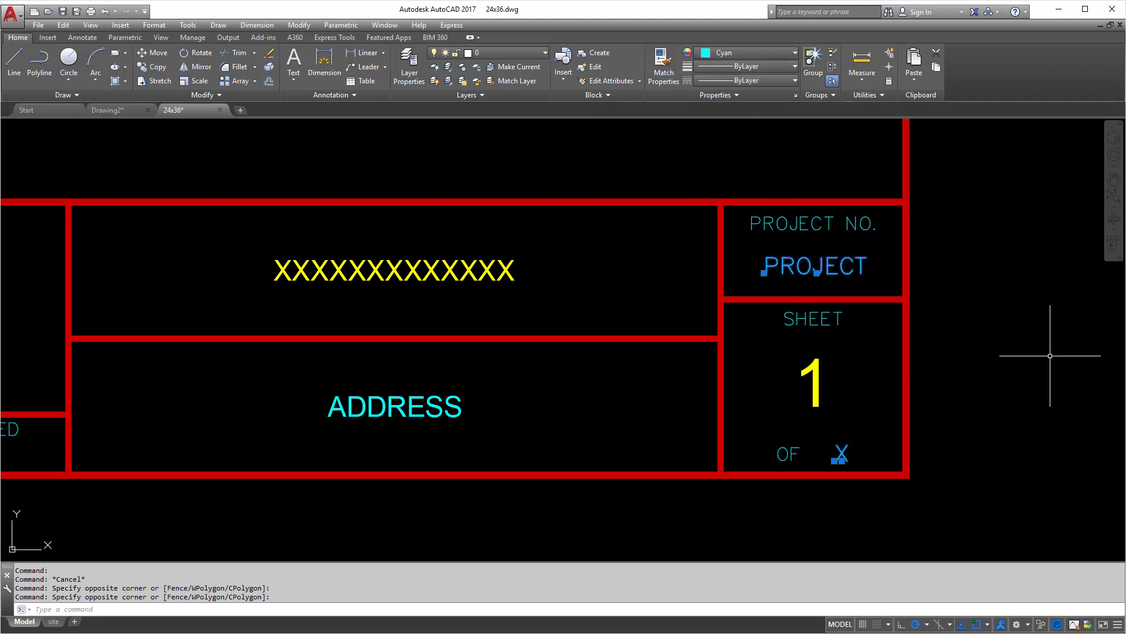
key("Escape")
- Check the PROJECT NO. label's layer and put the PROJECT and X attributes on the TITLE_BLOCK layer
left_click(816, 223)
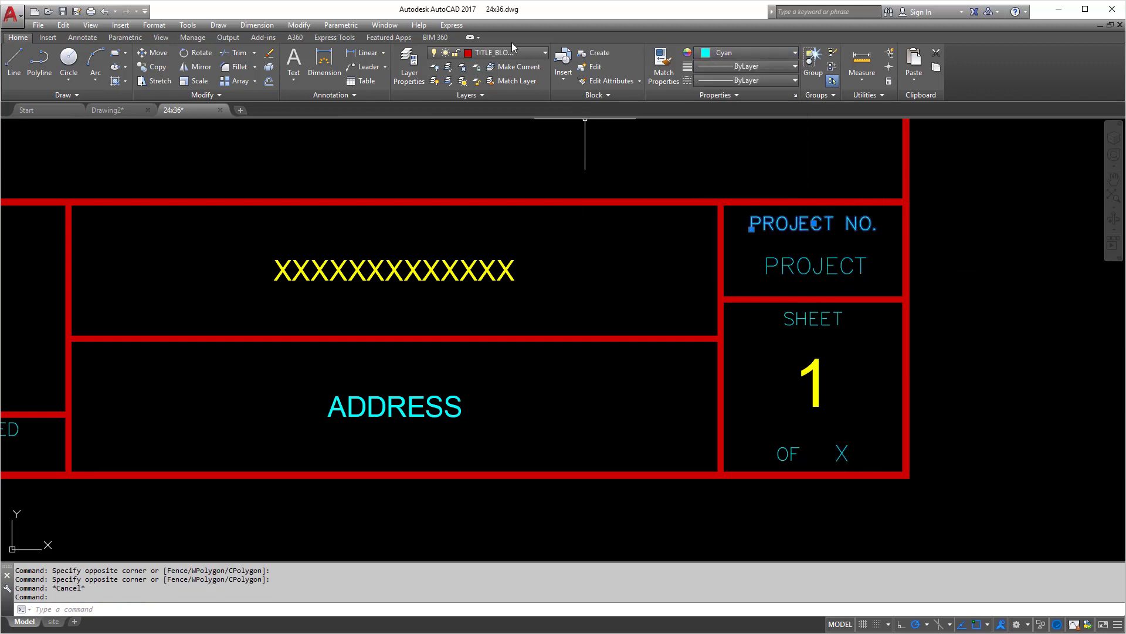
key("Escape")
left_click(830, 264)
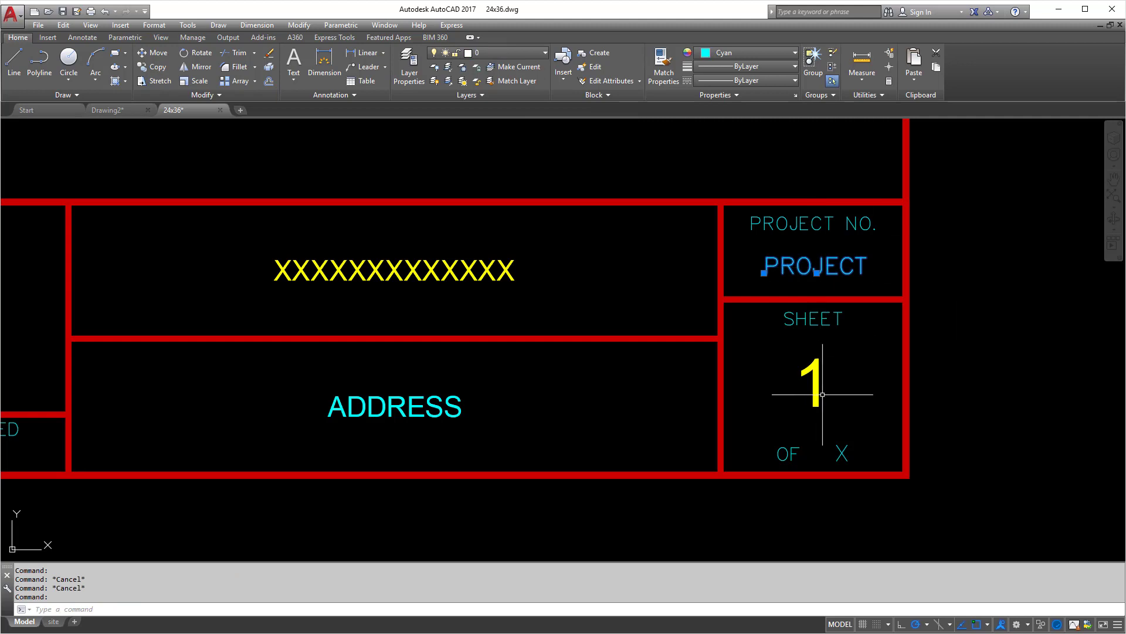
left_click(845, 444)
left_click(842, 455)
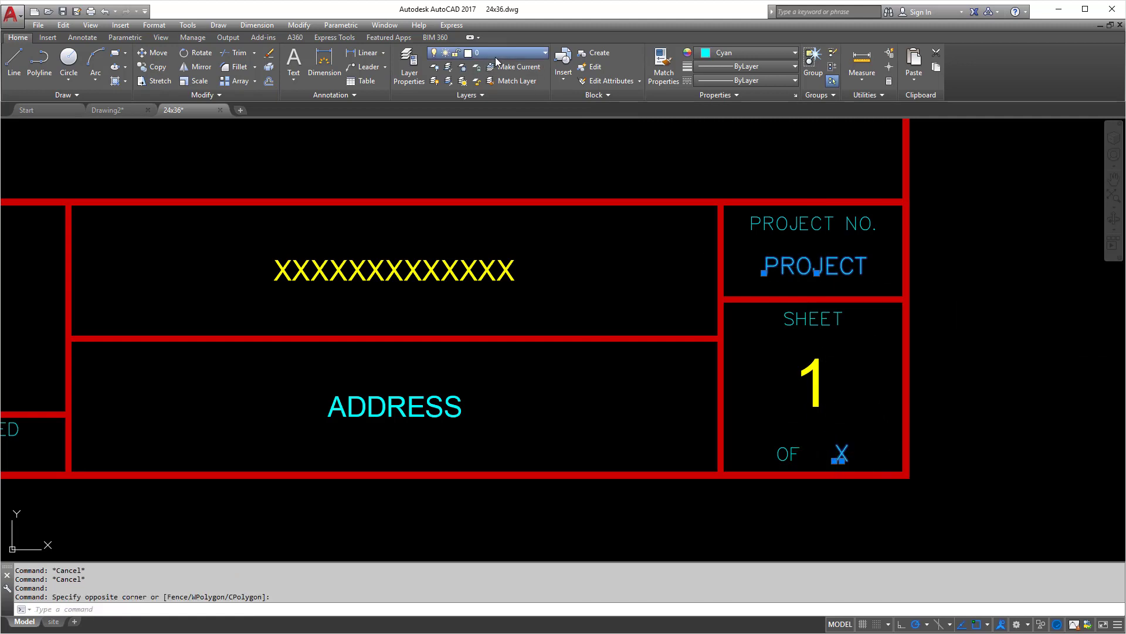
left_click(495, 57)
left_click(496, 110)
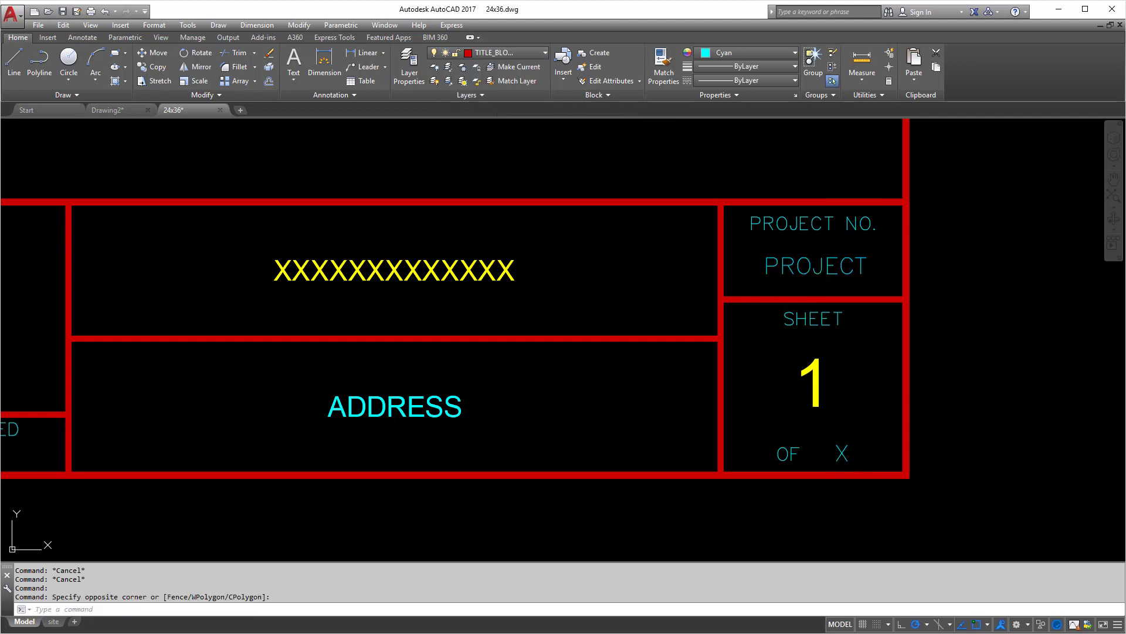
key("Escape")
key("Escape")
- Check the layer and color of the sheet number, the SHEET label and the PROJECT attribute
left_click(812, 375)
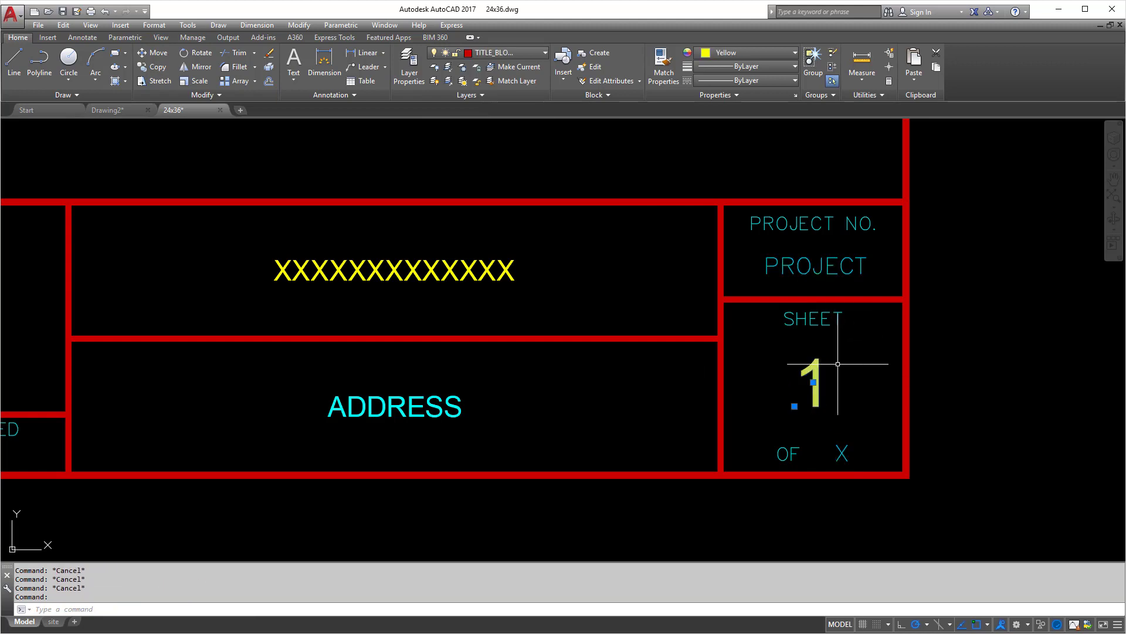
key("Escape")
key("Escape")
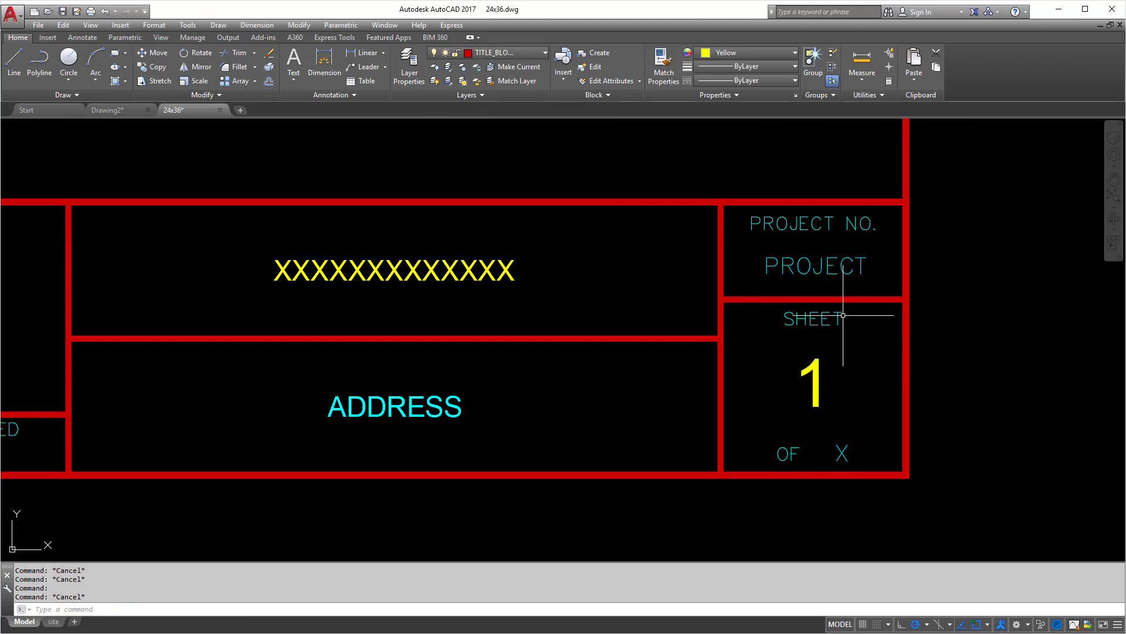
left_click(840, 314)
key("Escape")
left_click(830, 318)
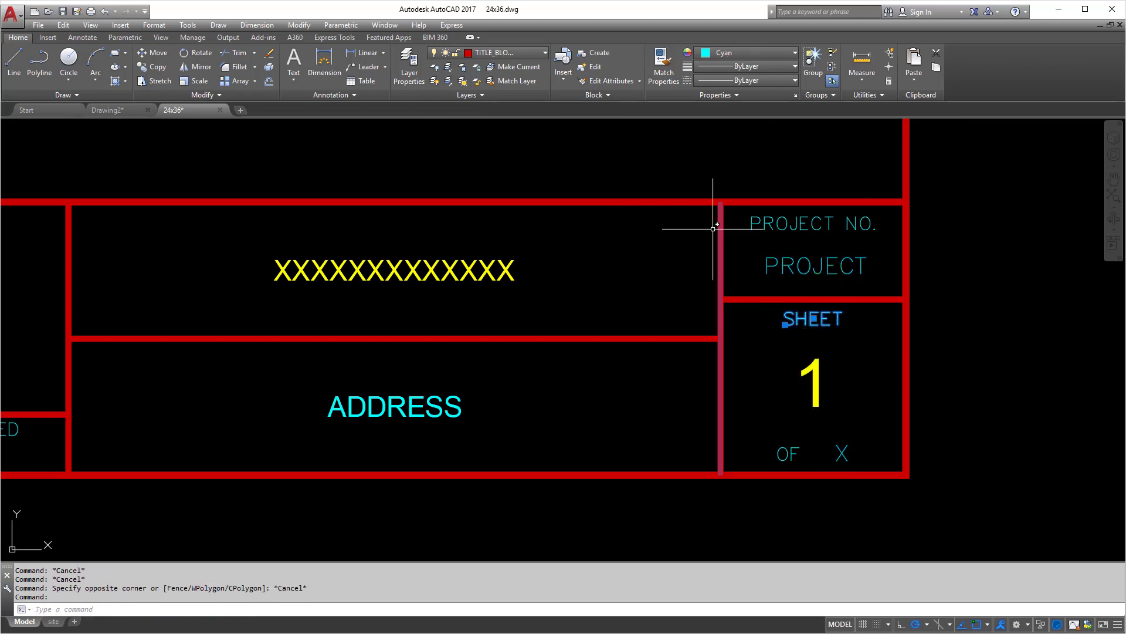
key("Escape")
key("Escape")
key("Escape")
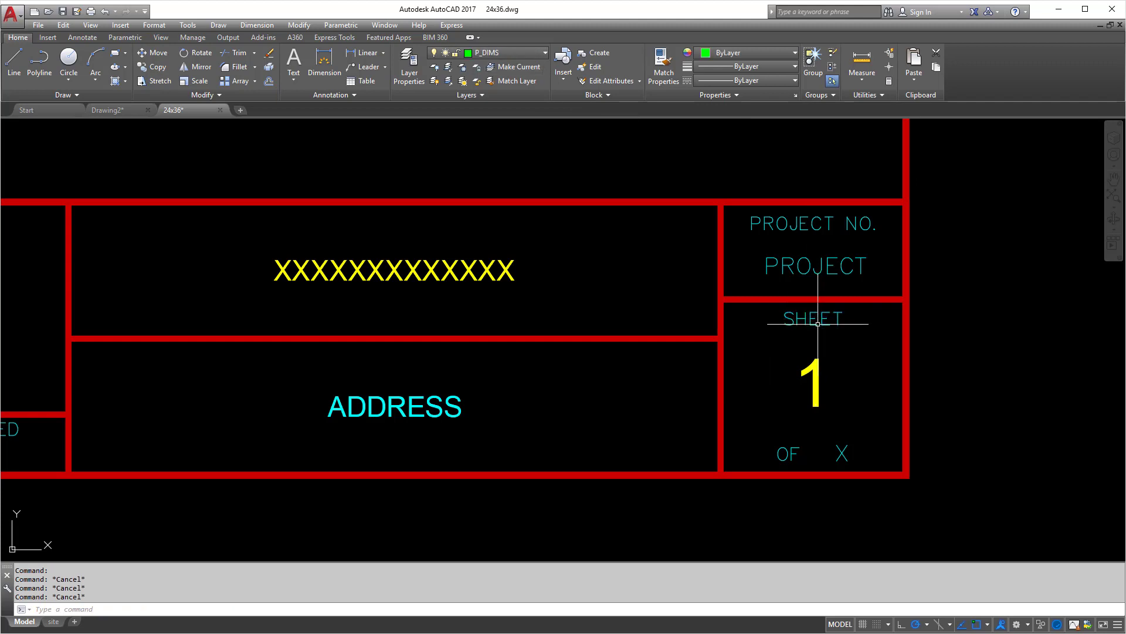
left_click(810, 390)
key("Escape")
left_click(820, 271)
key("Escape")
- Copy the PROJECT attribute from its insertion point to the insertion point of the yellow XXXXXXXXXXXXX placeholder above ADDRESS
middle_click_drag(554, 349, 822, 367)
scroll(735, 331, "down", 2)
key("Escape")
left_click(735, 330)
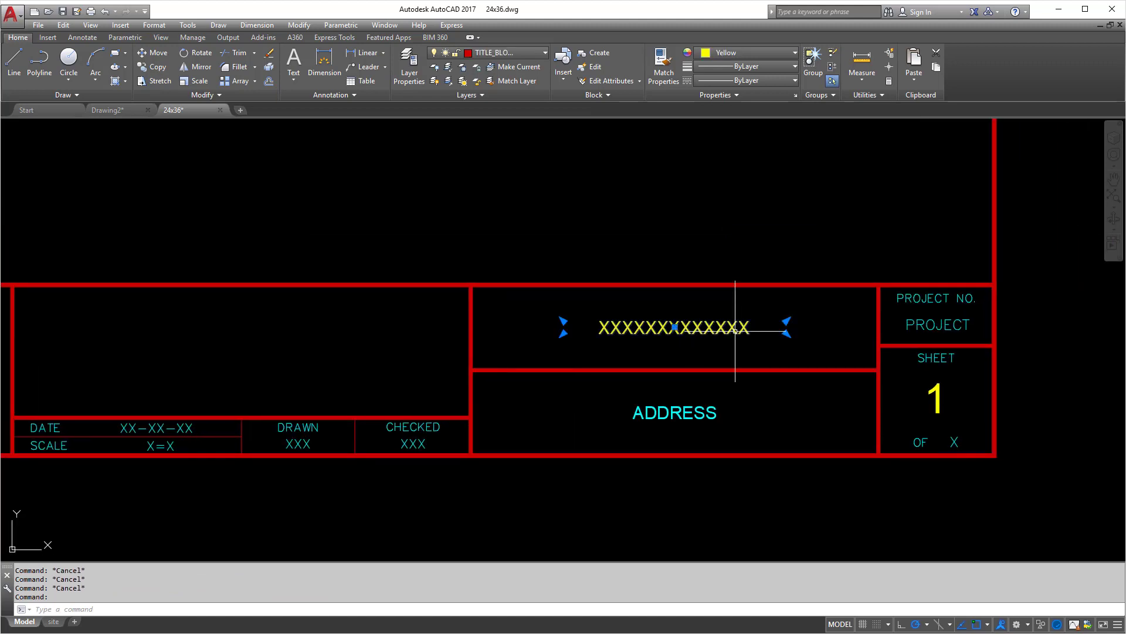
key("Escape")
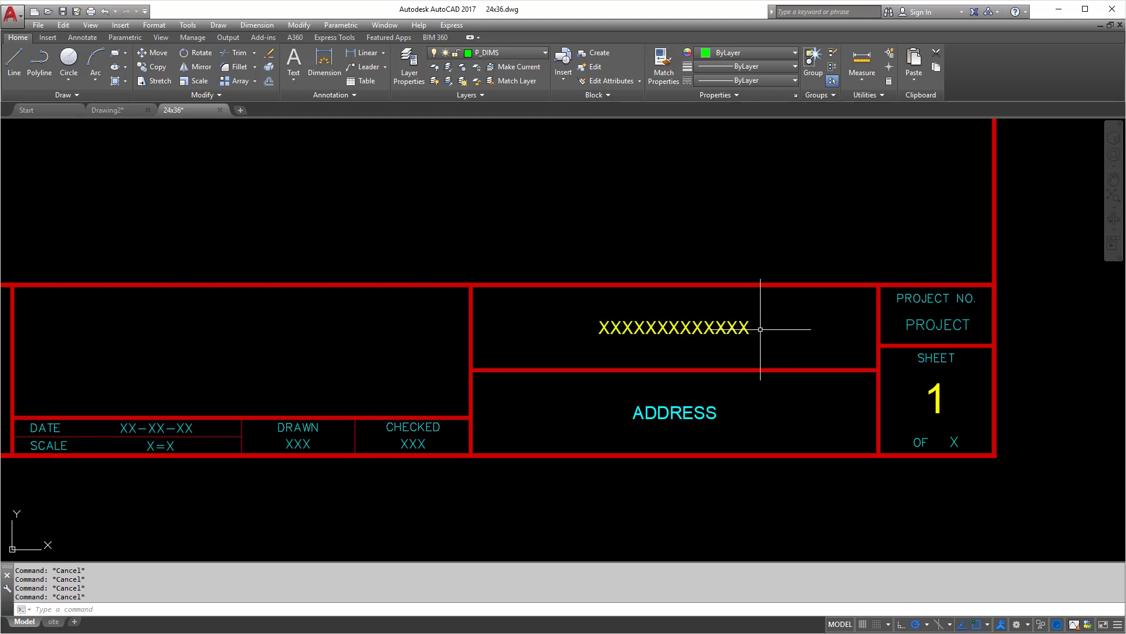
type("co")
key("Return")
left_click(938, 324)
key("Return")
right_click(918, 321, "shift")
left_click(959, 565)
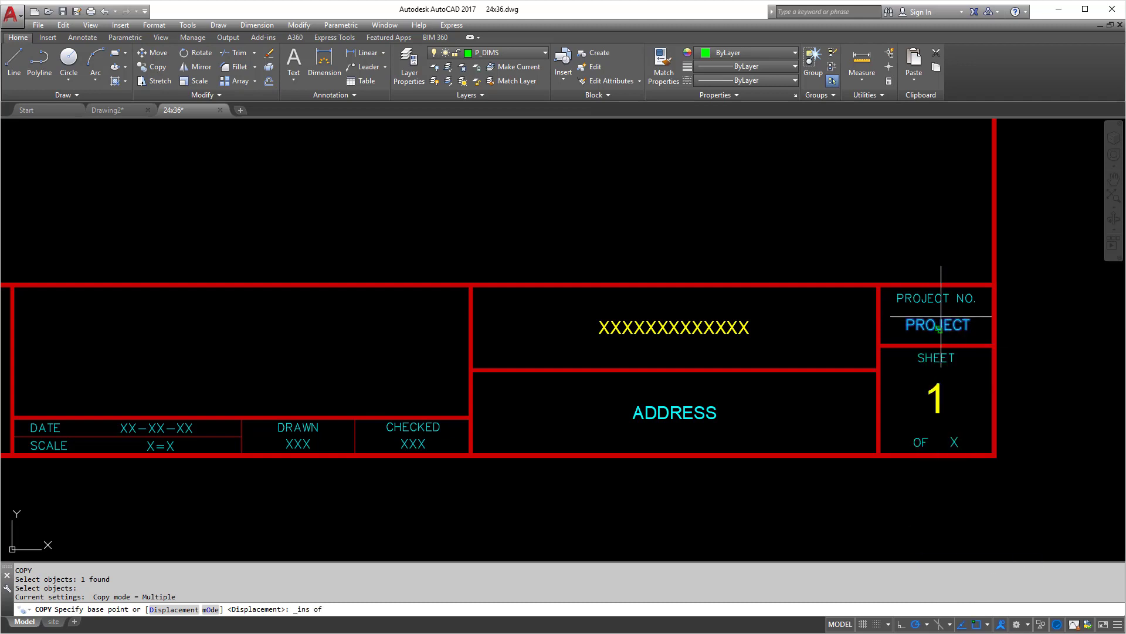
left_click(938, 322)
right_click(717, 321, "shift")
left_click(749, 565)
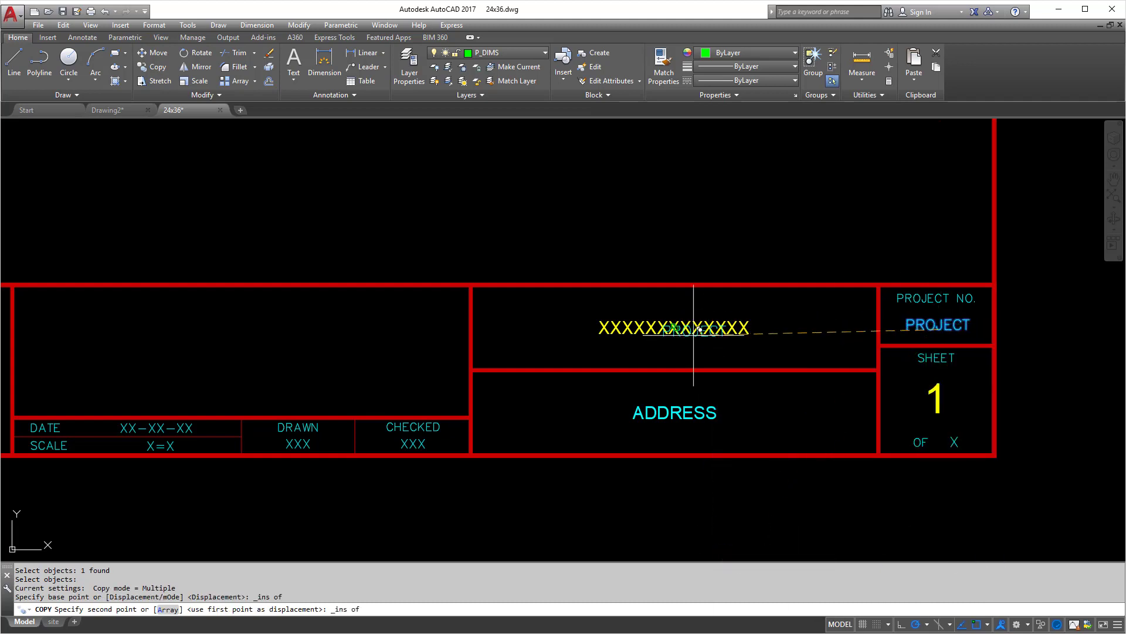
left_click(691, 297)
scroll(686, 299, "up", 4)
key("Escape")
key("Escape")
- Set the justification of the copied PROJECT attribute over the yellow placeholder to Middle center
left_click(692, 321)
key("Escape")
key("Escape")
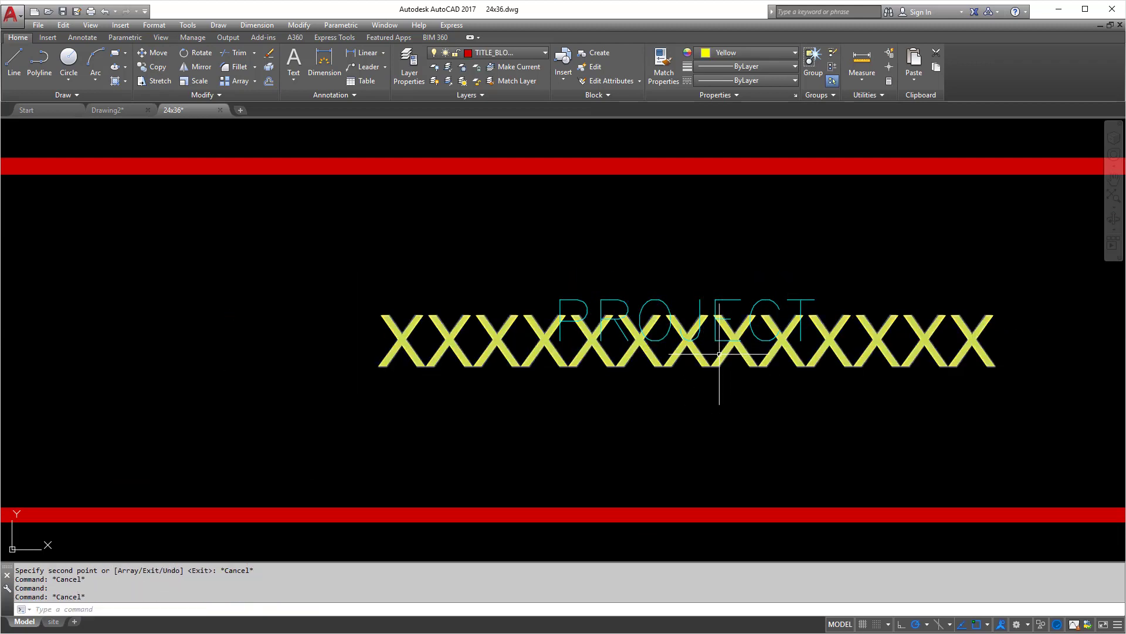
left_click(703, 317)
right_click(703, 314)
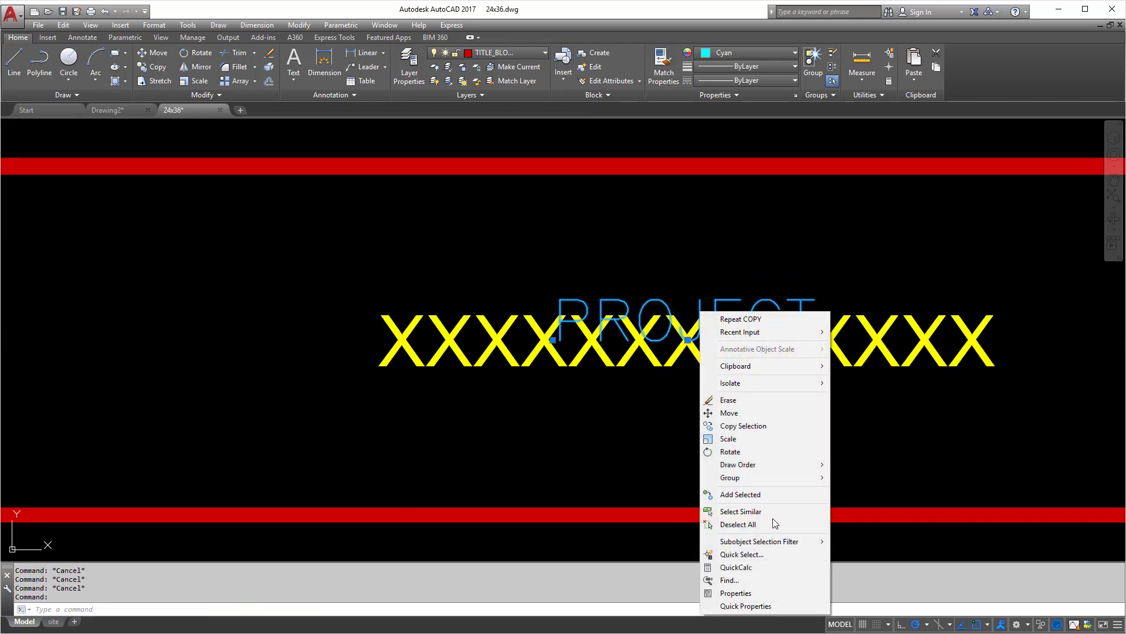
left_click(754, 594)
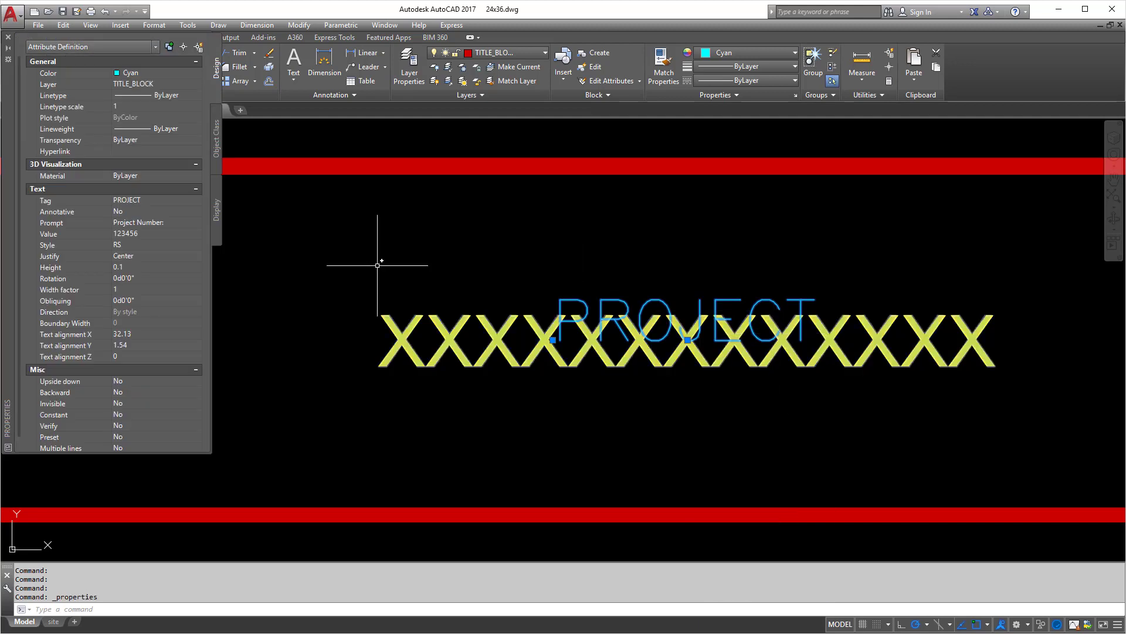
left_click(144, 256)
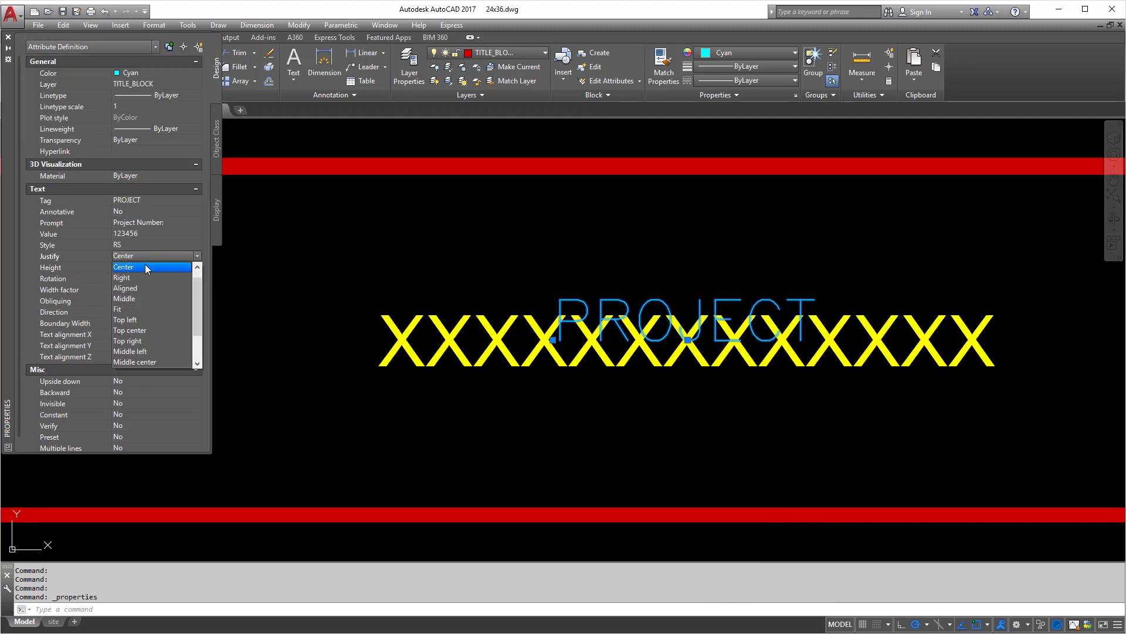
left_click(142, 361)
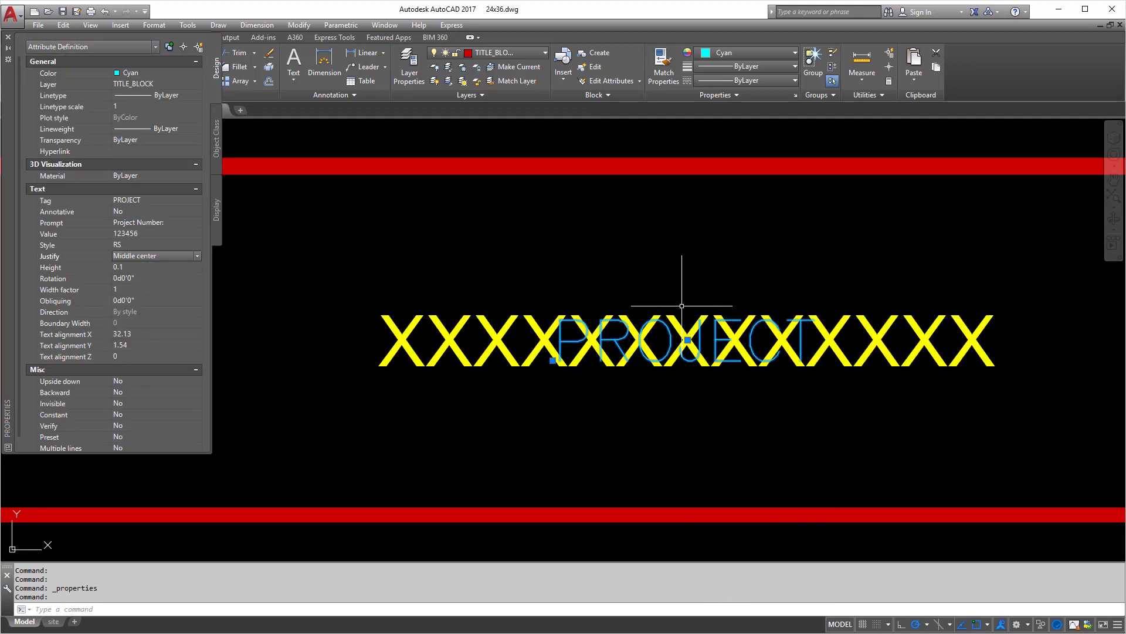
left_click(7, 38)
scroll(573, 390, "down", 3)
key("Escape")
key("Escape")
key("Escape")
scroll(616, 384, "up", 2)
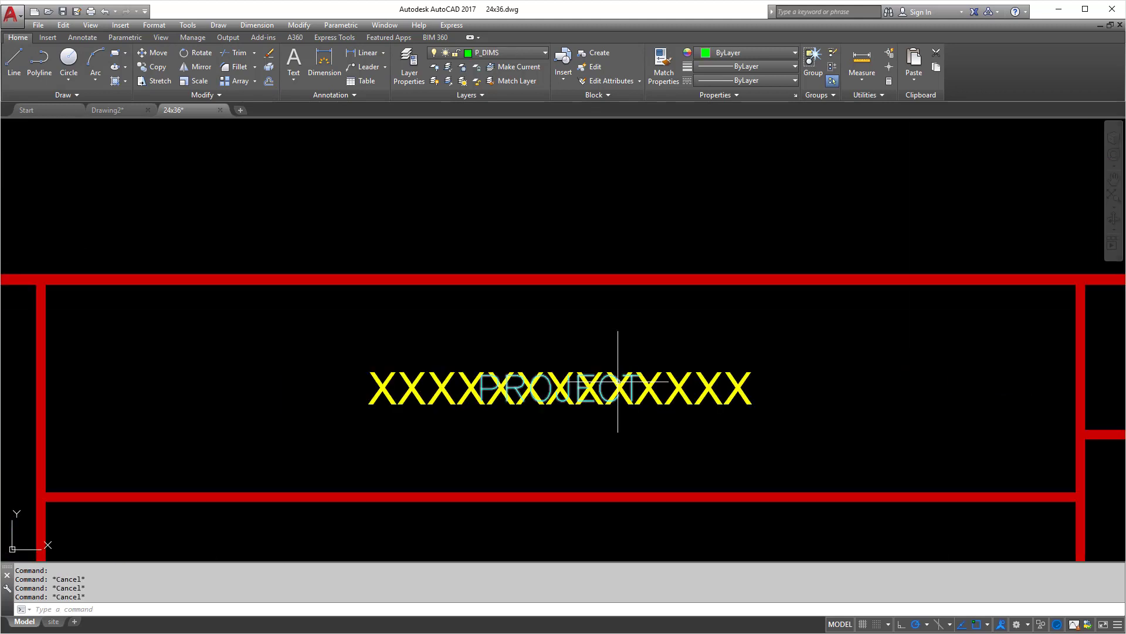
- Inspect the yellow placeholder's text formatting and the overlapping PROJECT attribute's tag, prompt and default
left_click(644, 384)
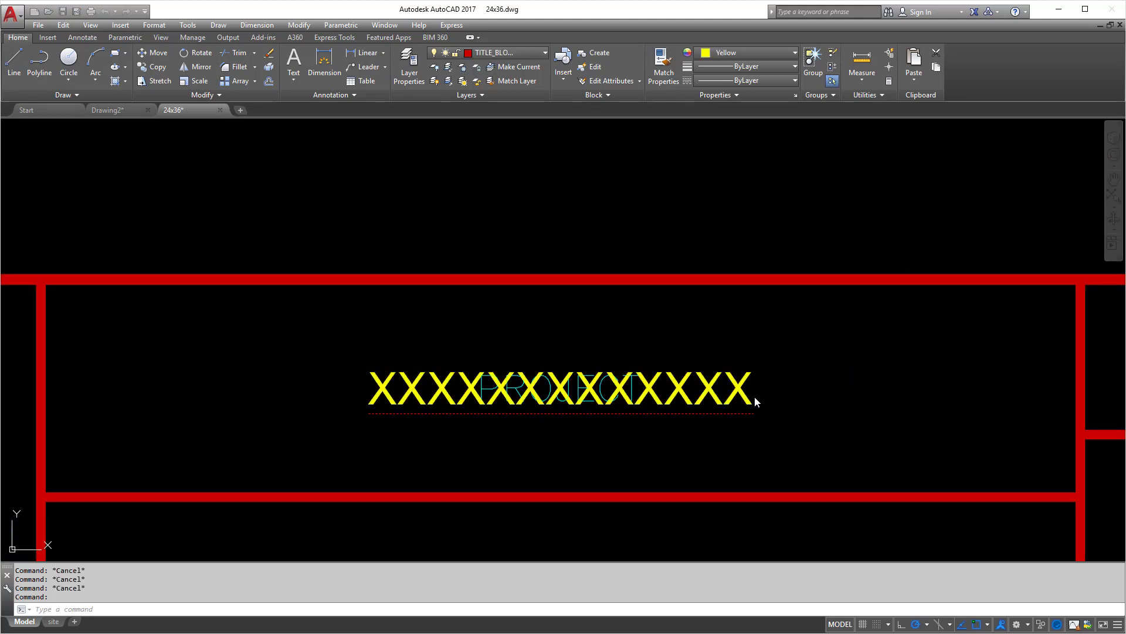
double_click(734, 399)
left_click_drag(634, 391, 797, 391)
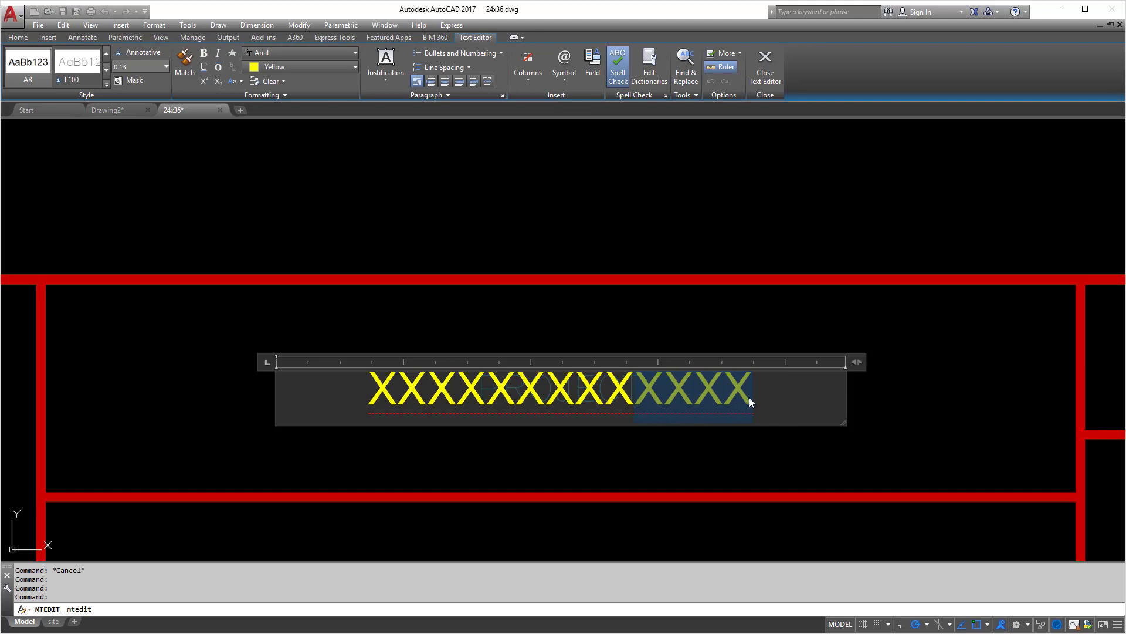
key("Escape")
key("Escape")
scroll(550, 383, "up", 3)
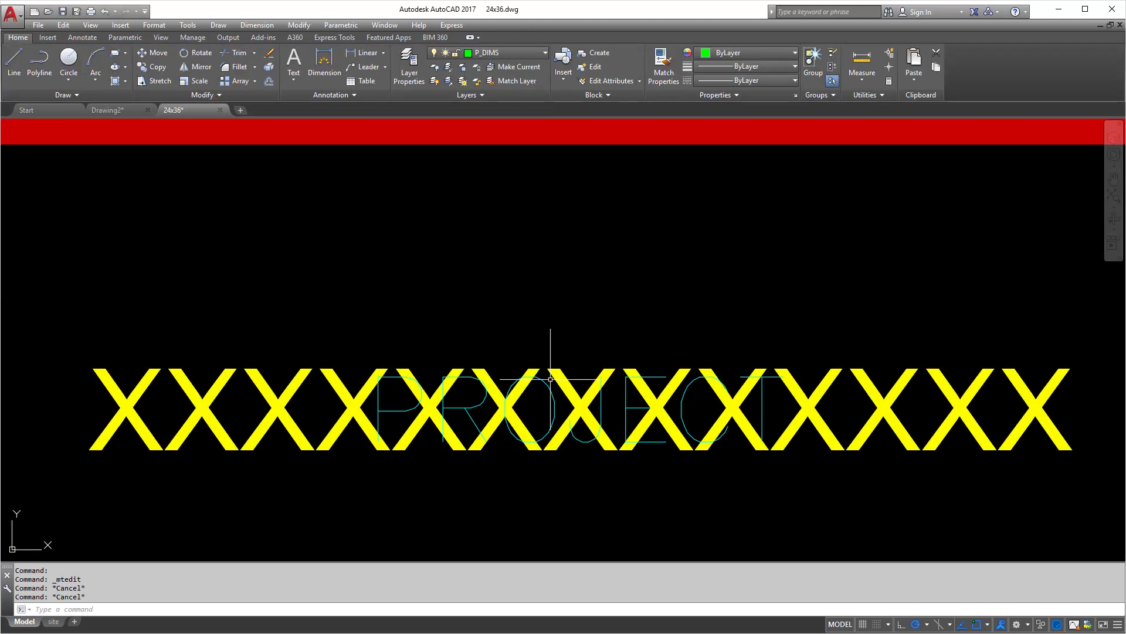
left_click(550, 384)
key("Escape")
double_click(549, 381)
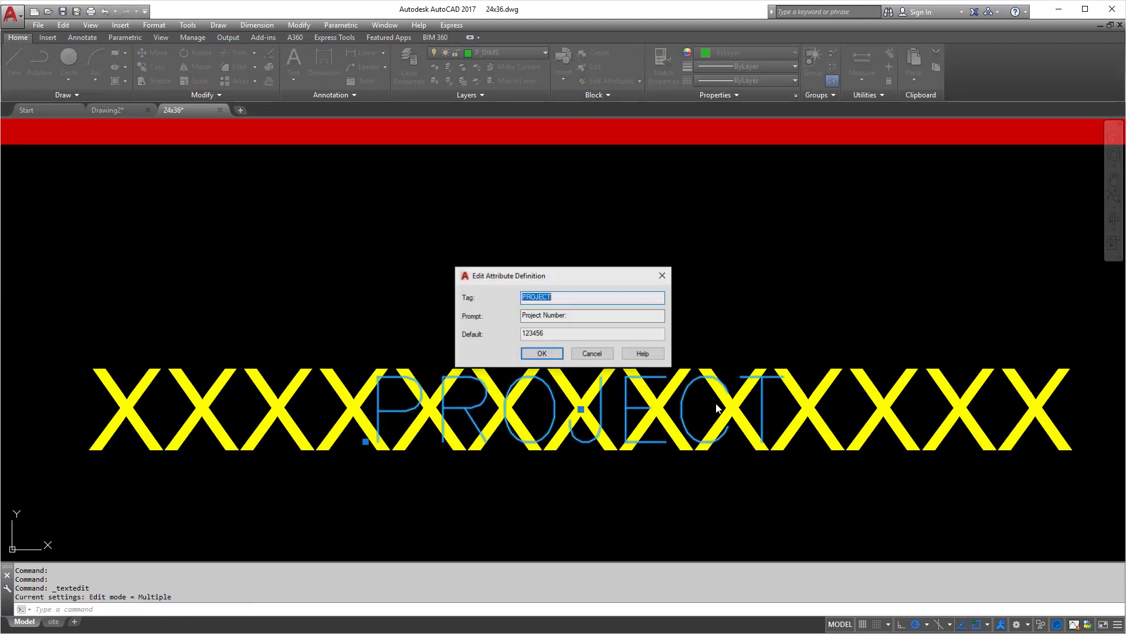
left_click(607, 354)
key("Escape")
key("Escape")
- Try the RD text style on the copied PROJECT attribute and return it to the RS style
left_click(654, 377)
right_click(654, 378)
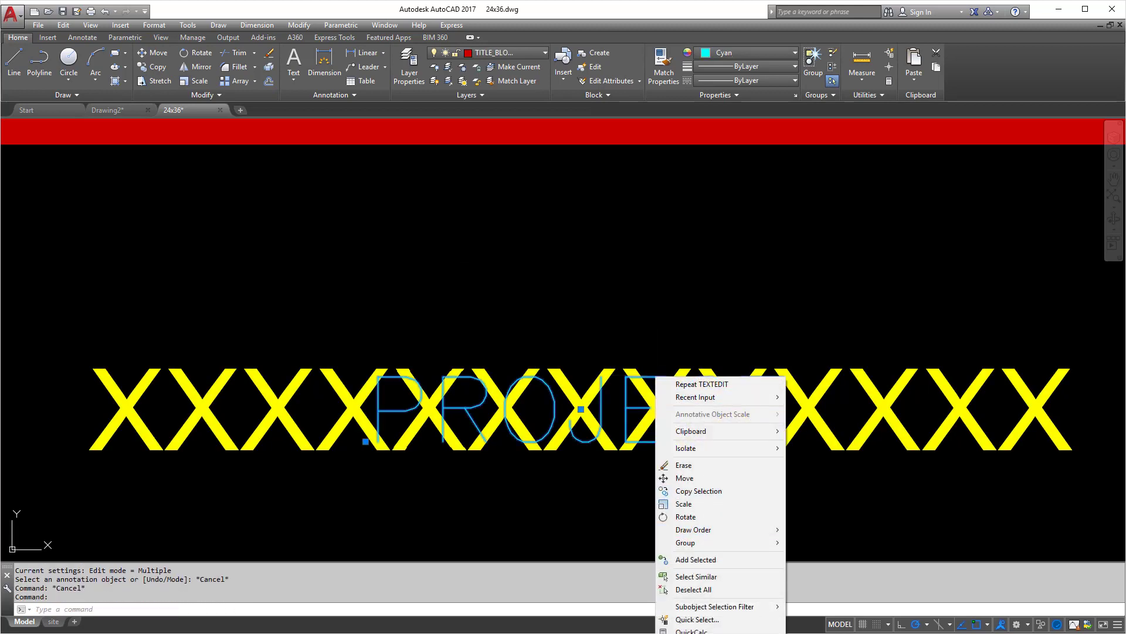
key("ctrl+1")
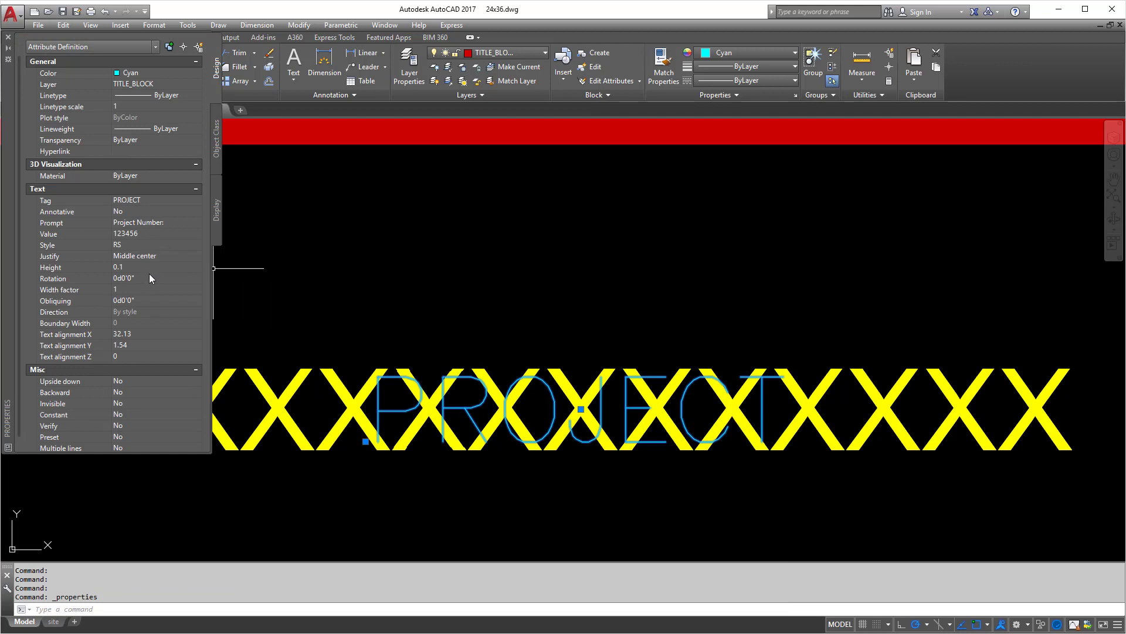
left_click(122, 244)
left_click(122, 245)
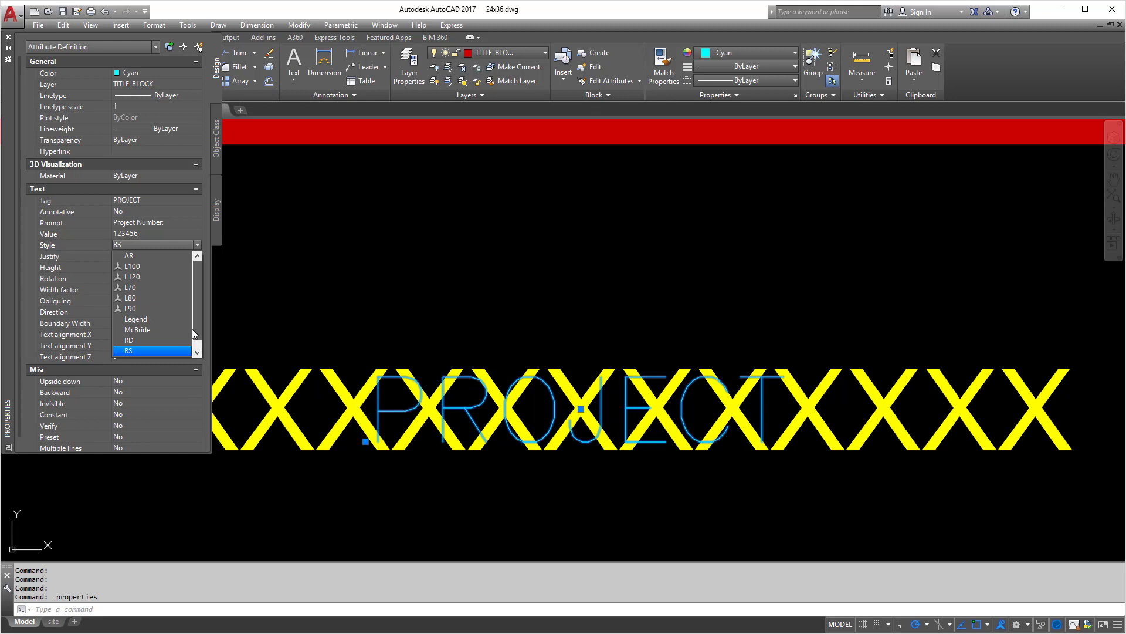
left_click(150, 338)
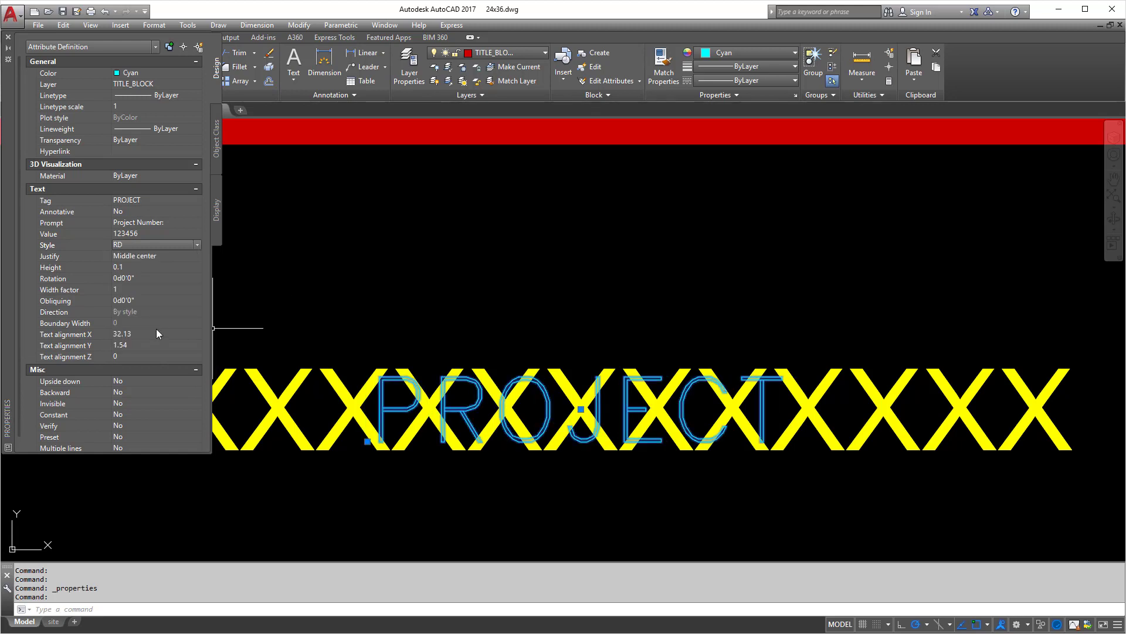
left_click(161, 244)
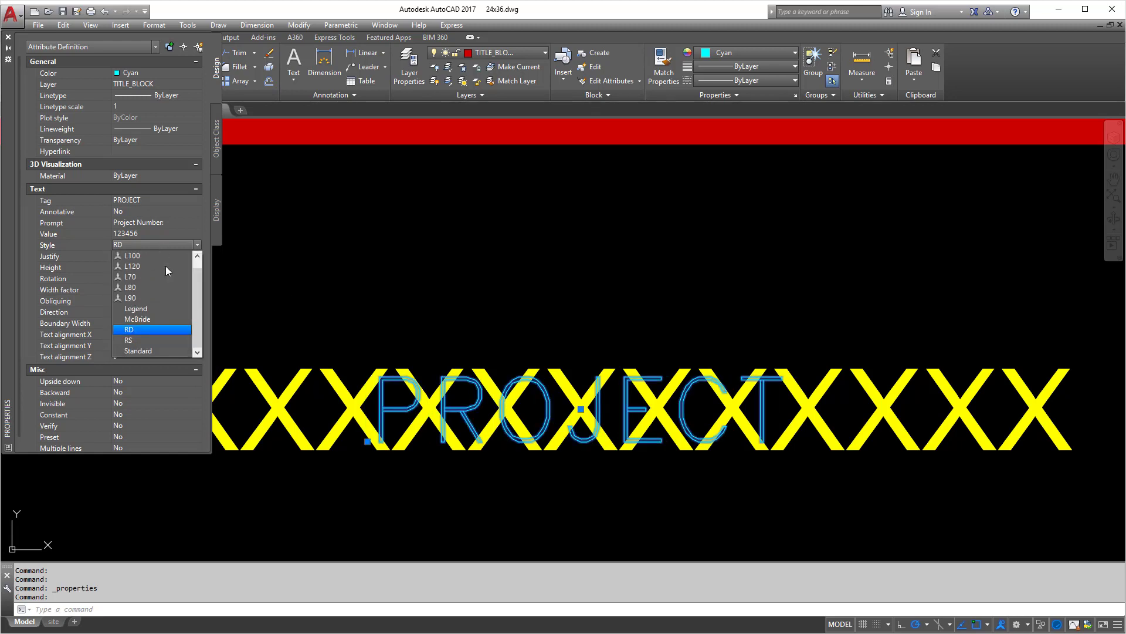
left_click(145, 339)
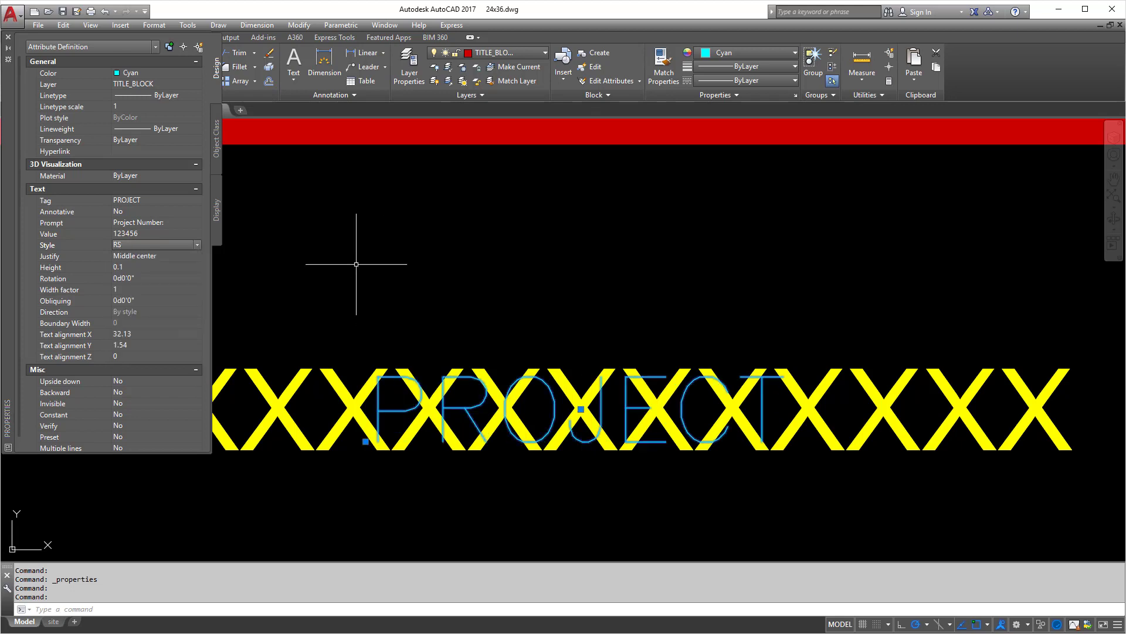
left_click(7, 38)
key("Escape")
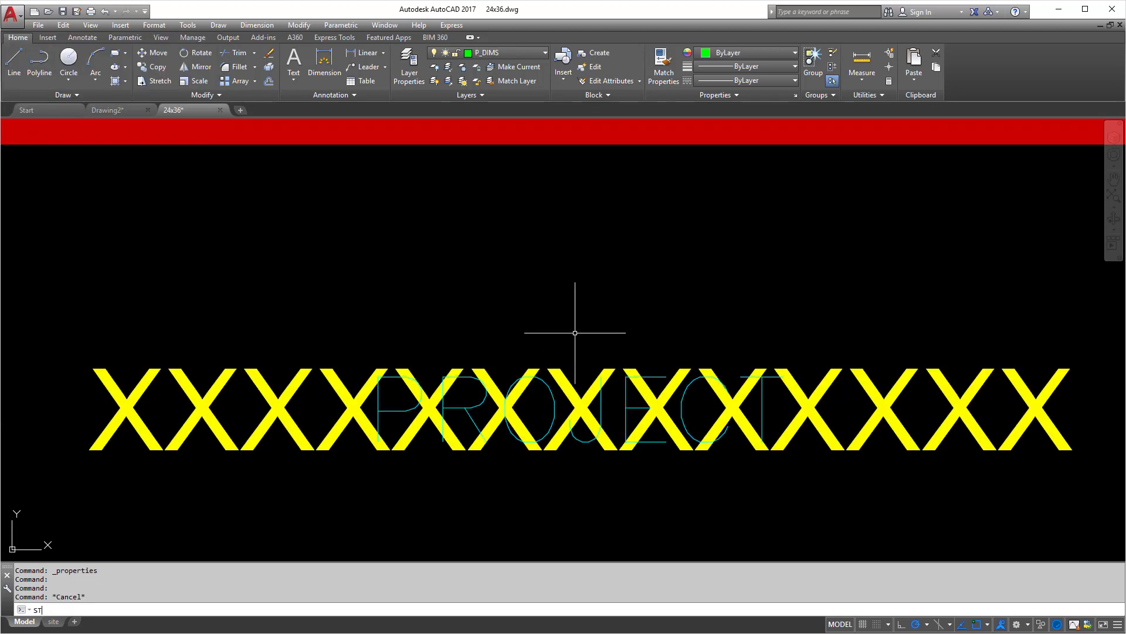
- Create a text style named TITLEBLOCK with the Arial font and make it current
type("ST")
key("Return")
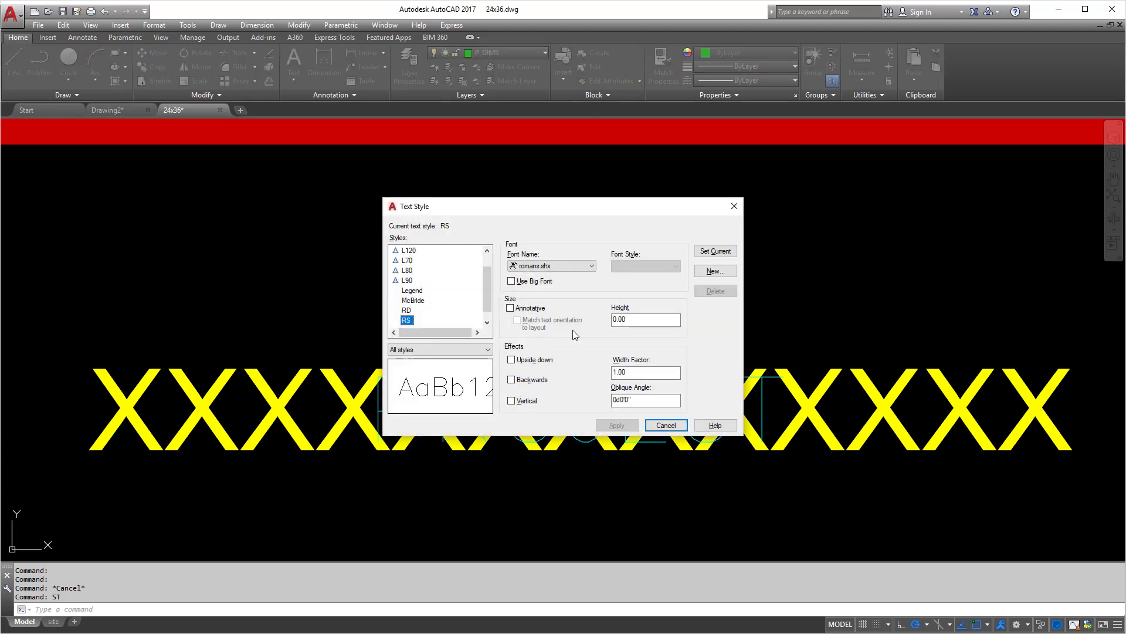
left_click(715, 271)
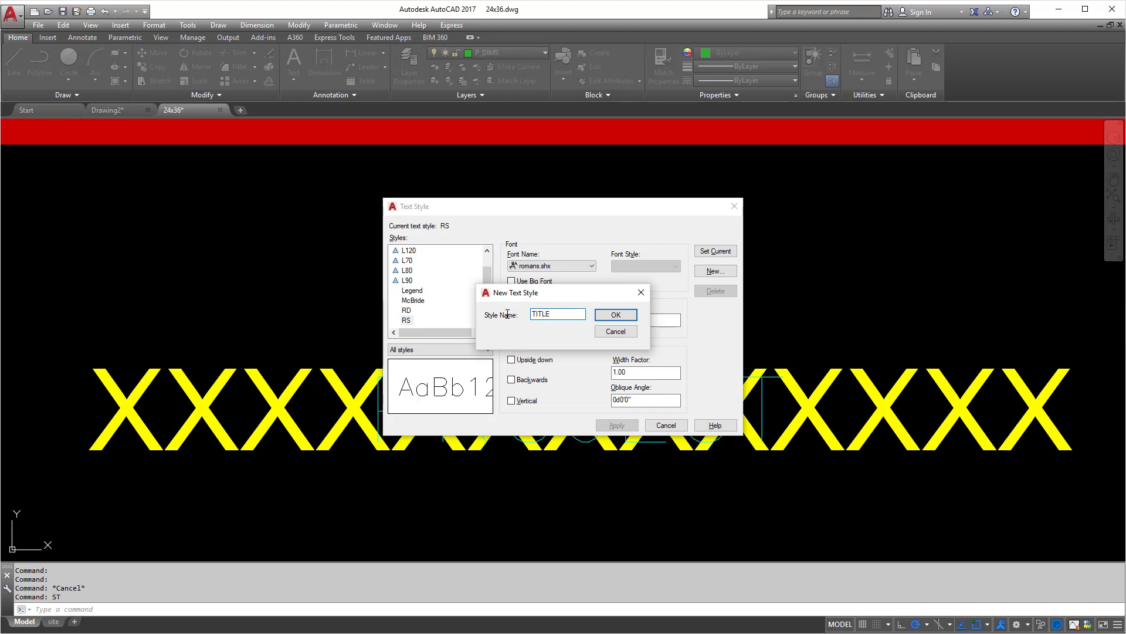
left_click(604, 318)
left_click(420, 320)
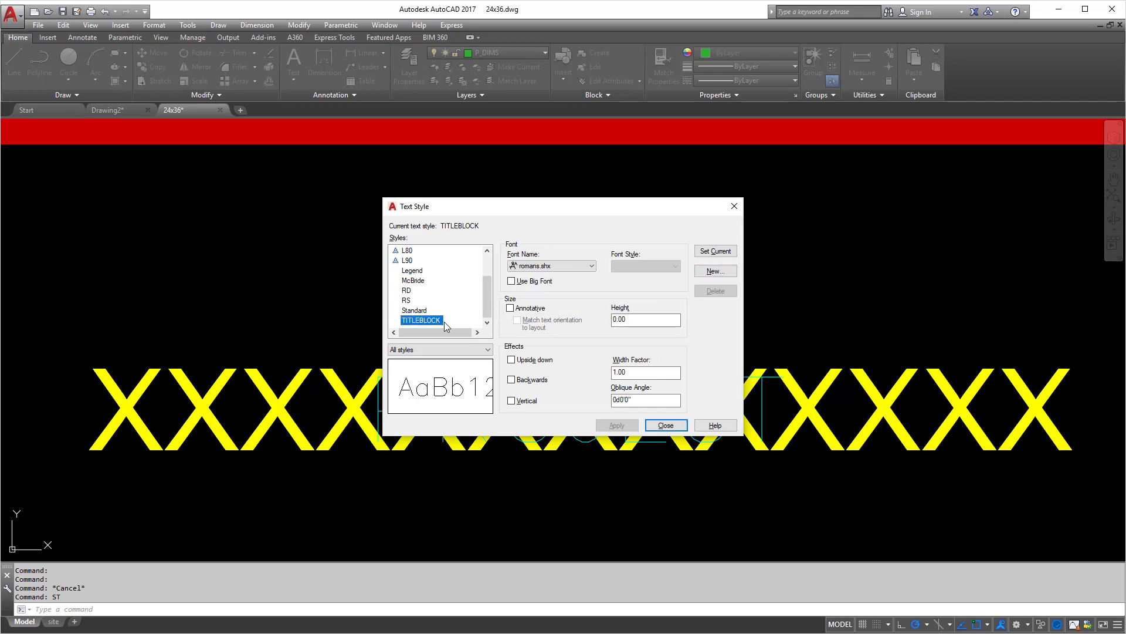
left_click(561, 269)
key("Home")
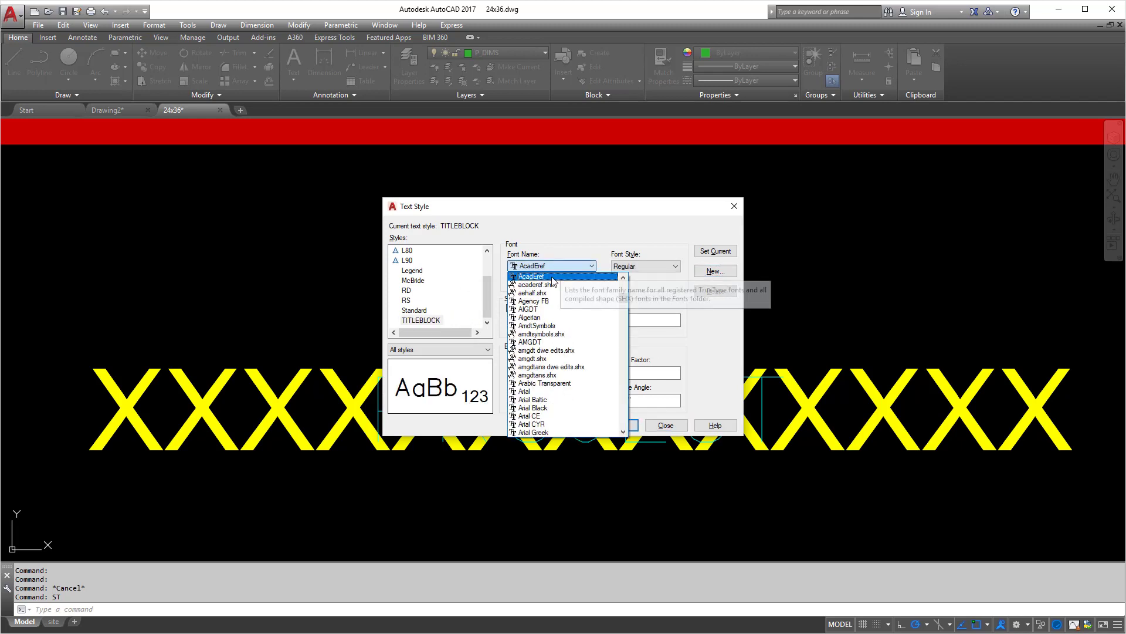
left_click(549, 392)
left_click(715, 252)
left_click(565, 351)
left_click(665, 425)
- Assign the TITLEBLOCK text style to the copied PROJECT attribute over the yellow placeholder
left_click(632, 378)
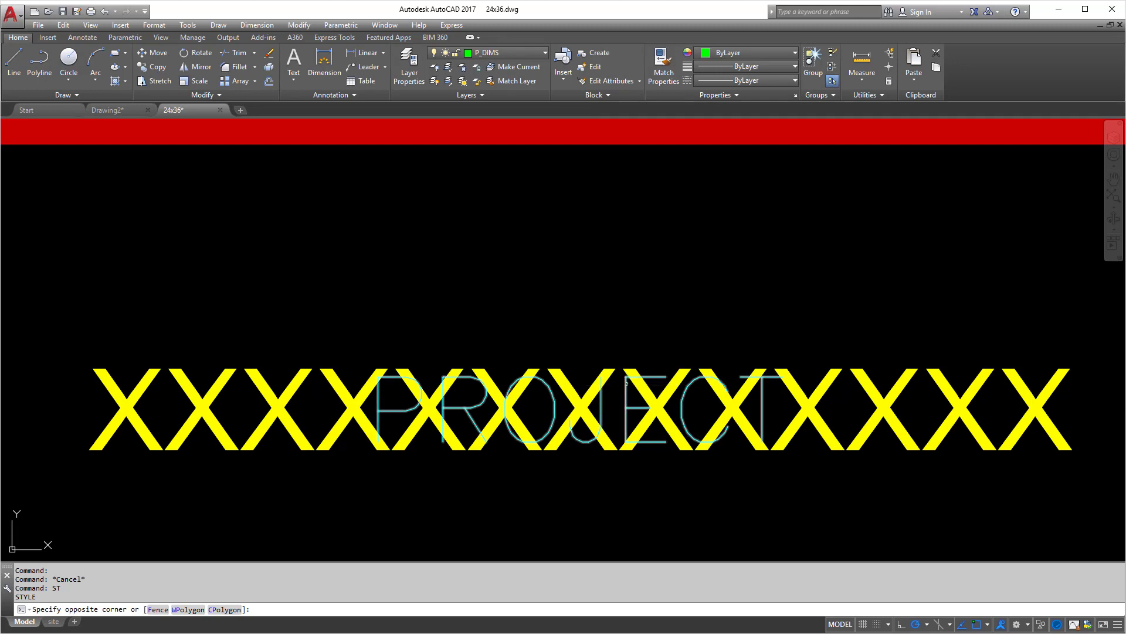
left_click(626, 386)
right_click(626, 388)
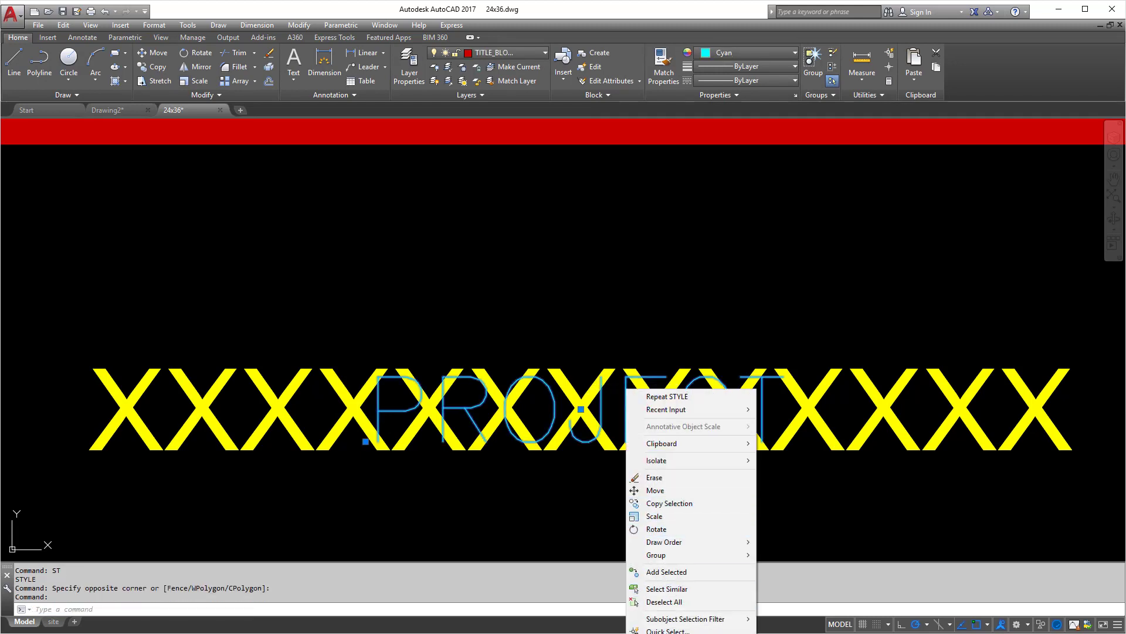
key("ctrl+1")
left_click(128, 244)
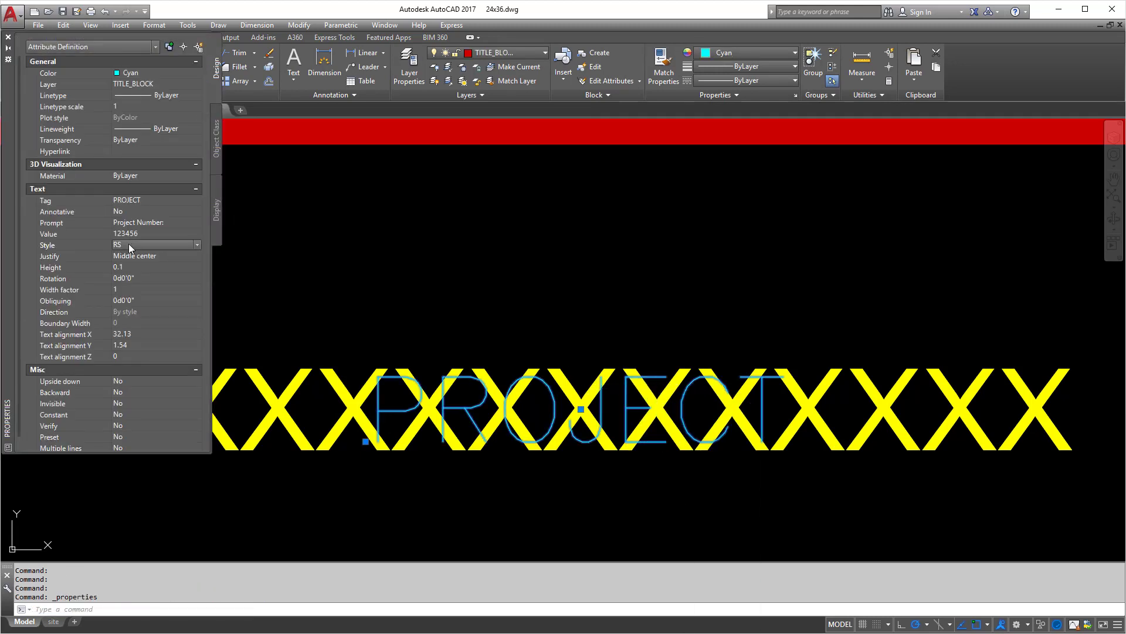
left_click(129, 245)
left_click(154, 351)
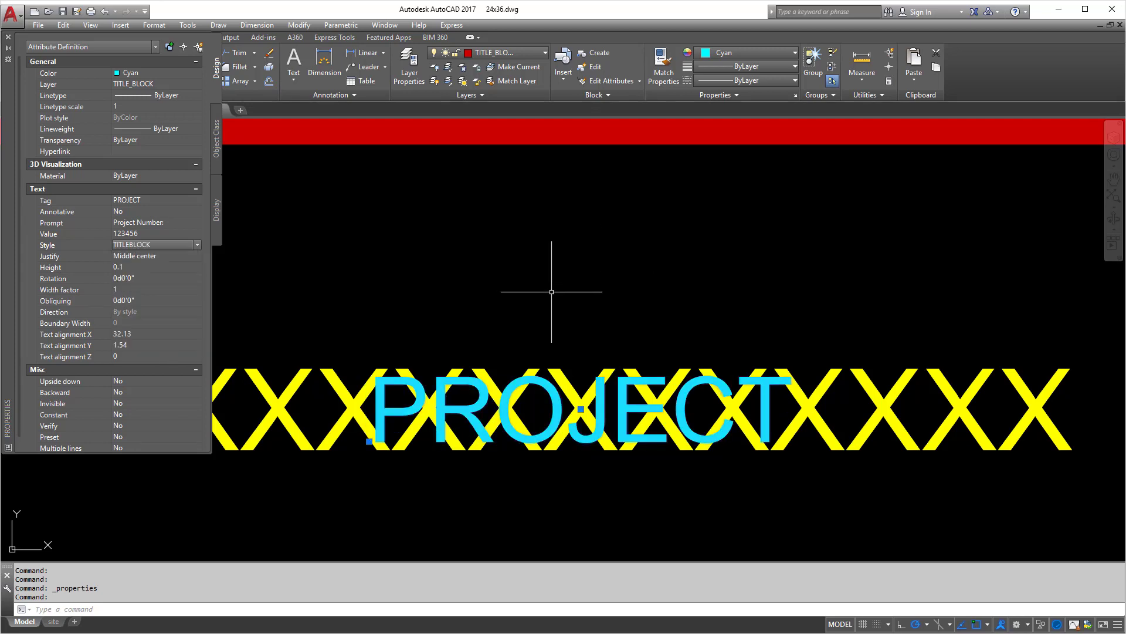
- Check the yellow placeholder's text formatting and set the copied PROJECT attribute's text height to 0.13
key("Escape")
left_click(348, 393)
double_click(348, 393)
key("Escape")
key("Escape")
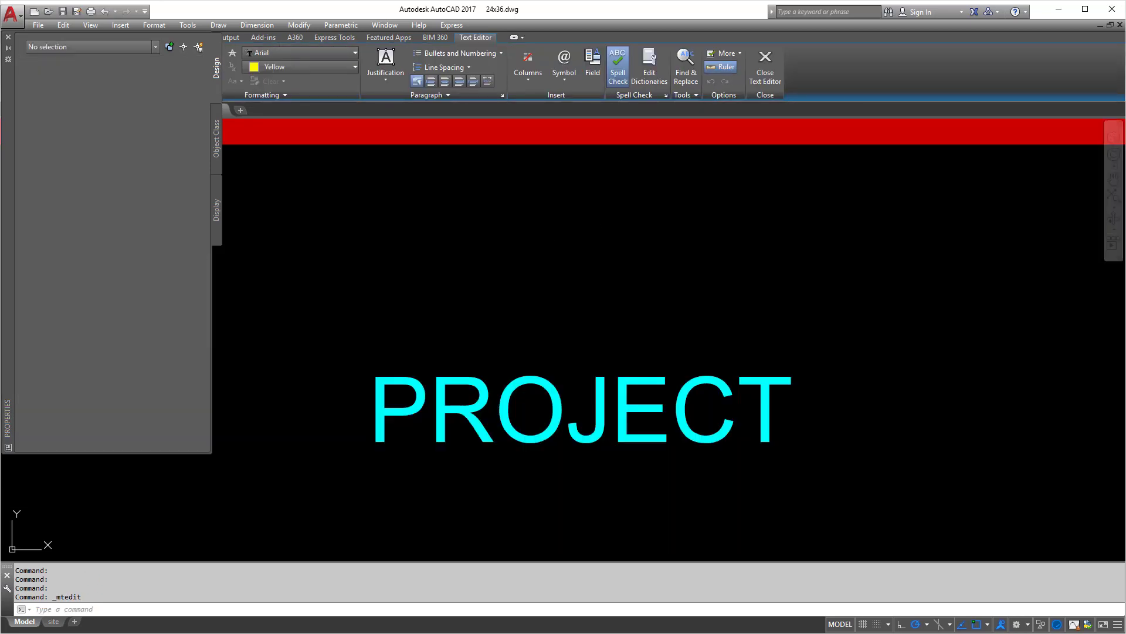
left_click(385, 376)
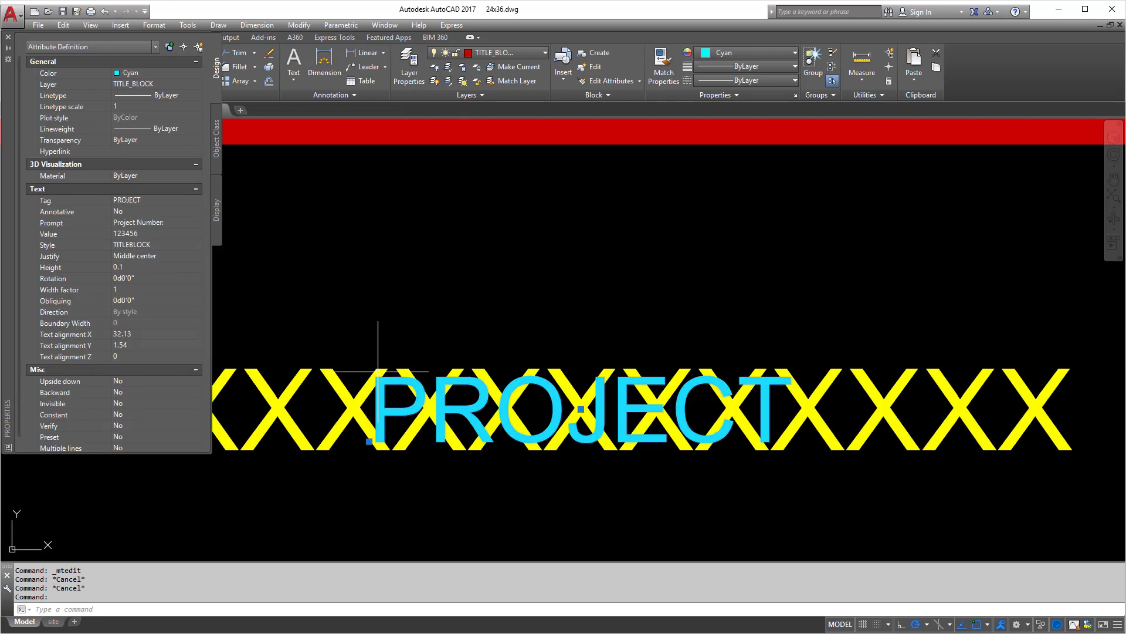
left_click(151, 267)
type("3")
key("Tab")
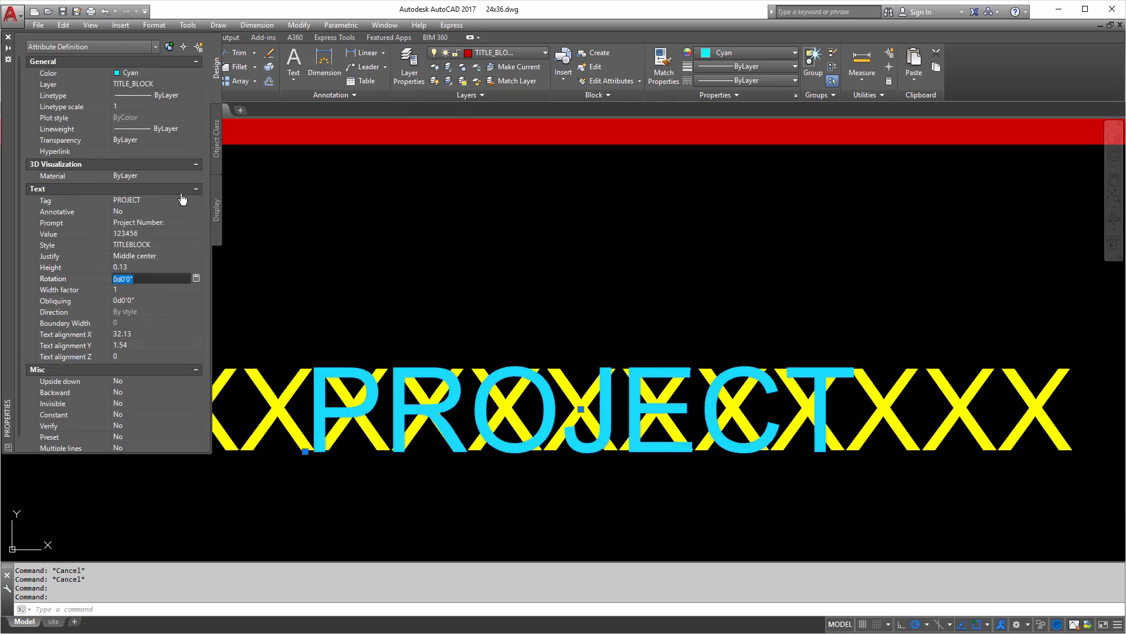
left_click(7, 37)
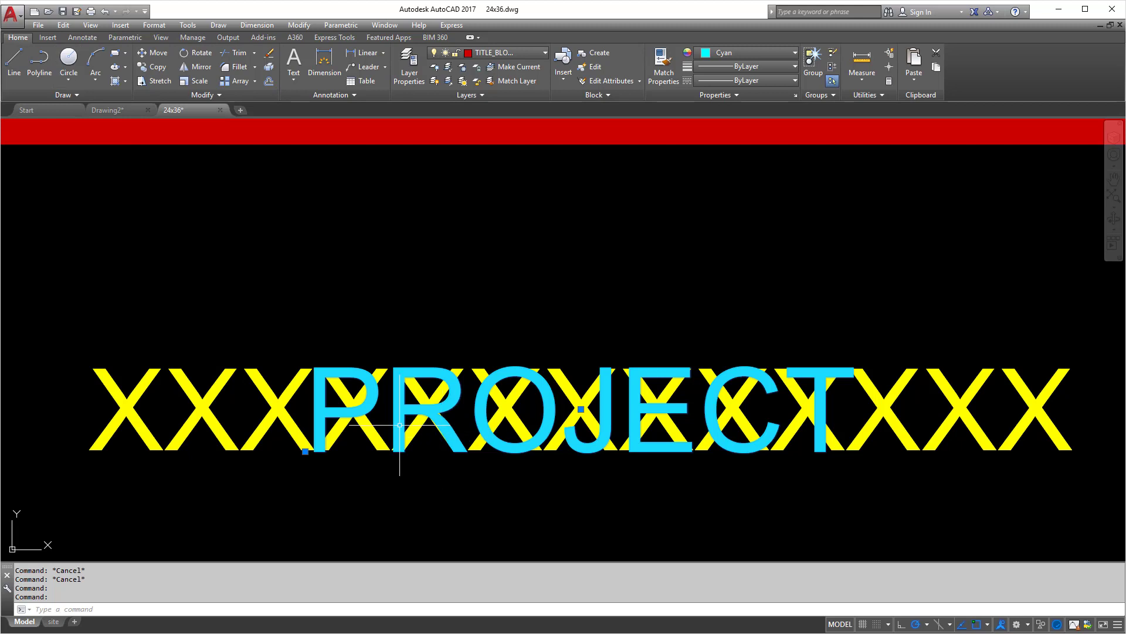
- Delete the yellow XXXXXXXXXXXXX placeholder text behind the copied PROJECT attribute
key("Escape")
key("Escape")
key("Escape")
left_click(290, 383)
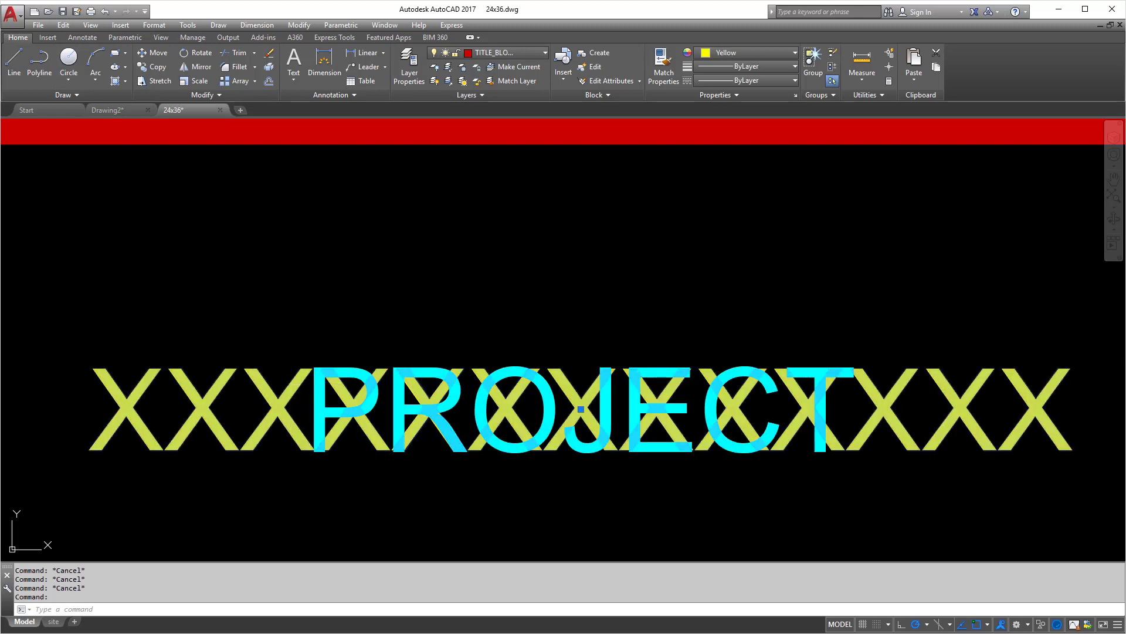
key("Delete")
- Check the properties of the copied PROJECT attribute in the upper box beside the project number
left_click(396, 381)
right_click(397, 389)
key("Escape")
key("Escape")
left_click(397, 346)
left_click(460, 446)
right_click(404, 388)
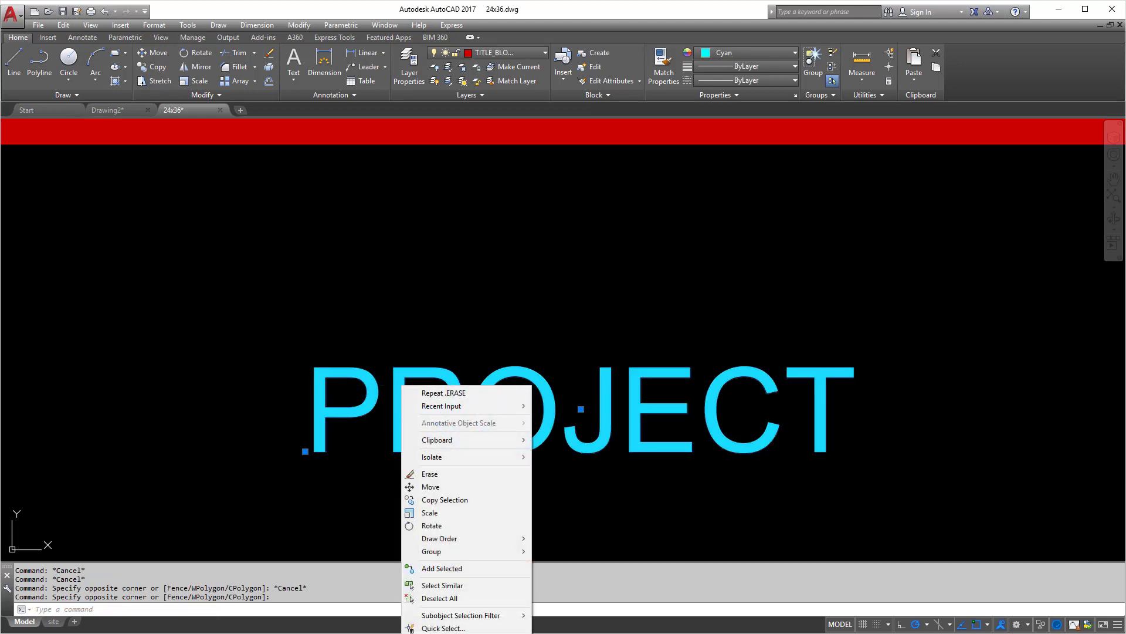
key("ctrl+1")
left_click(8, 36)
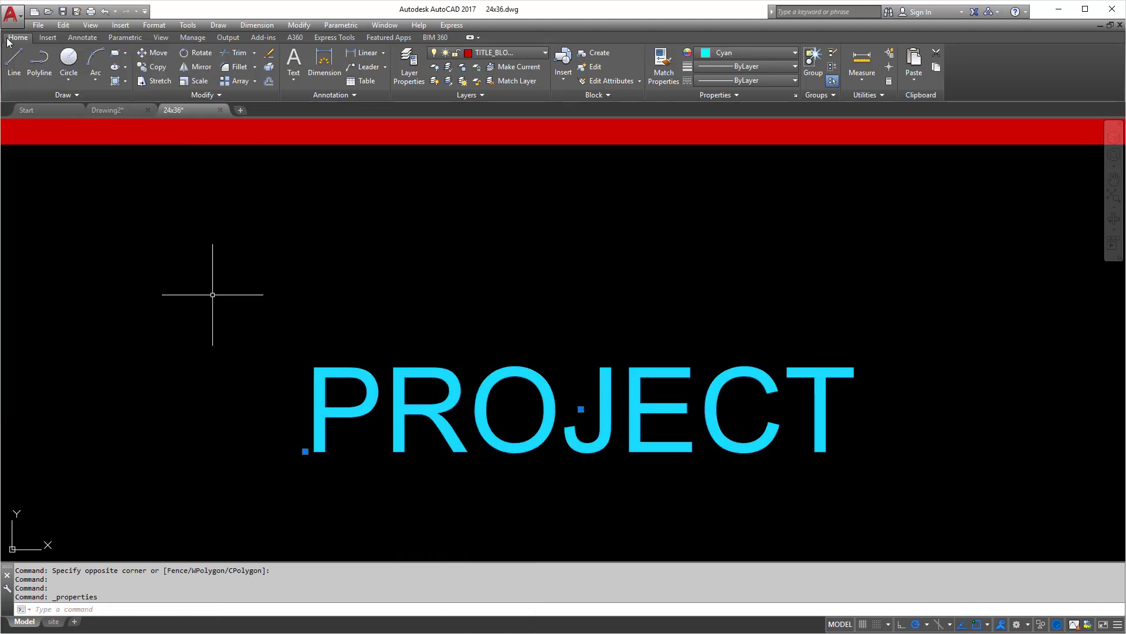
- Edit the copied PROJECT attribute with tag SHEET NAME, prompt "SHEET NAME:" and default PROJECTXXXXXXXXXX
double_click(624, 417)
left_click(599, 299)
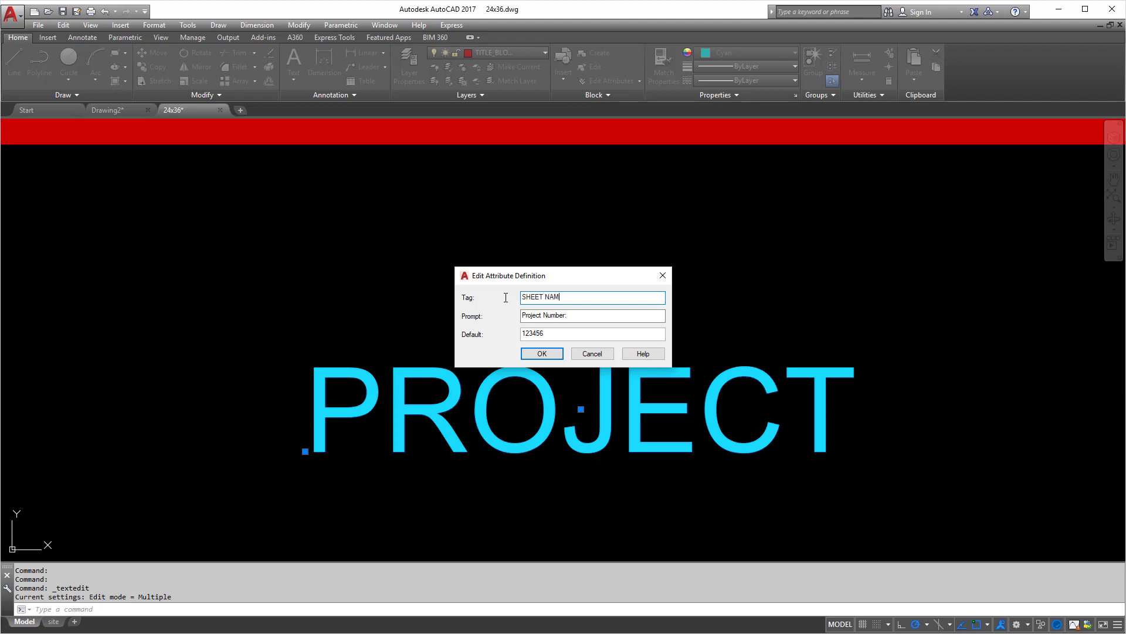
key("Tab")
type("SHEET NE")
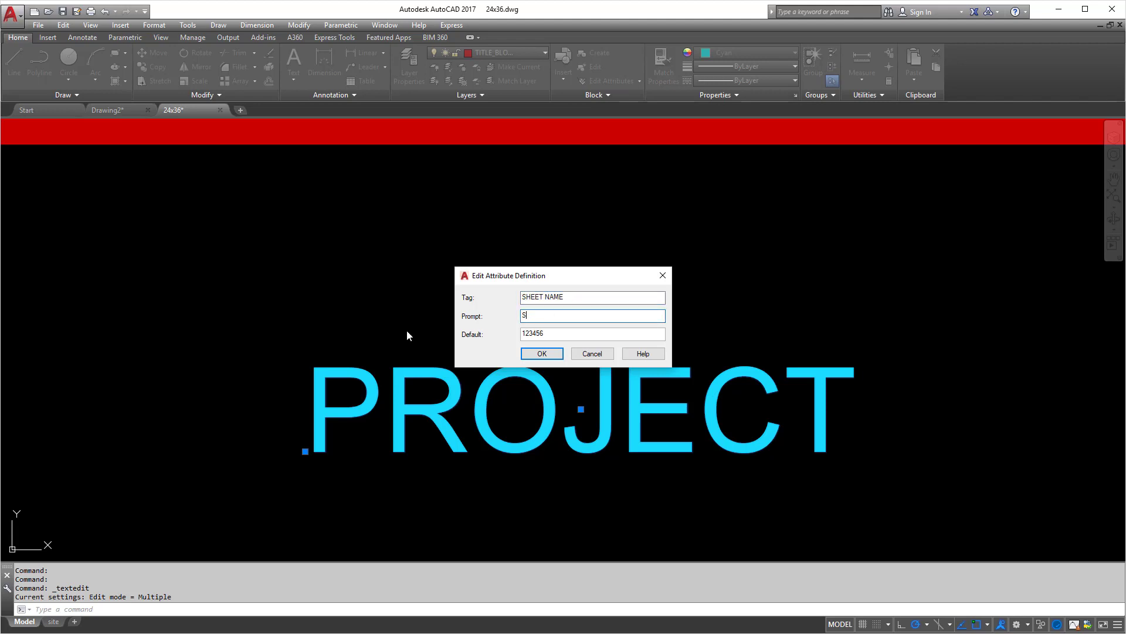
type("ME")
key("BackSpace")
key("BackSpace")
key("BackSpace")
type("AME:")
left_click_drag(548, 335, 525, 338)
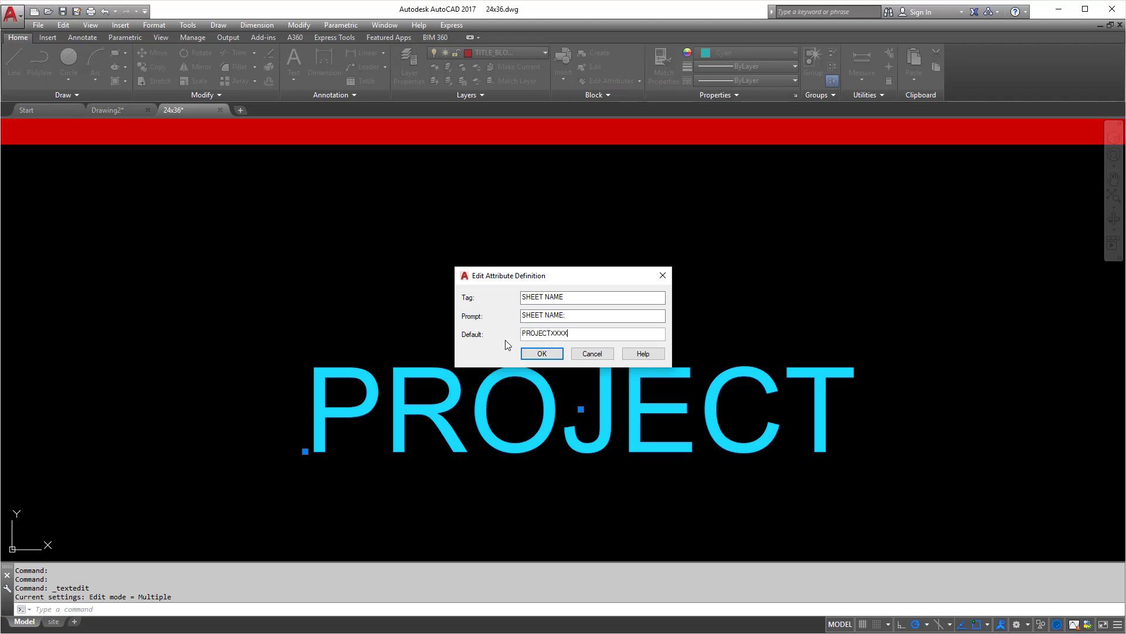
type("XXX")
left_click(537, 354)
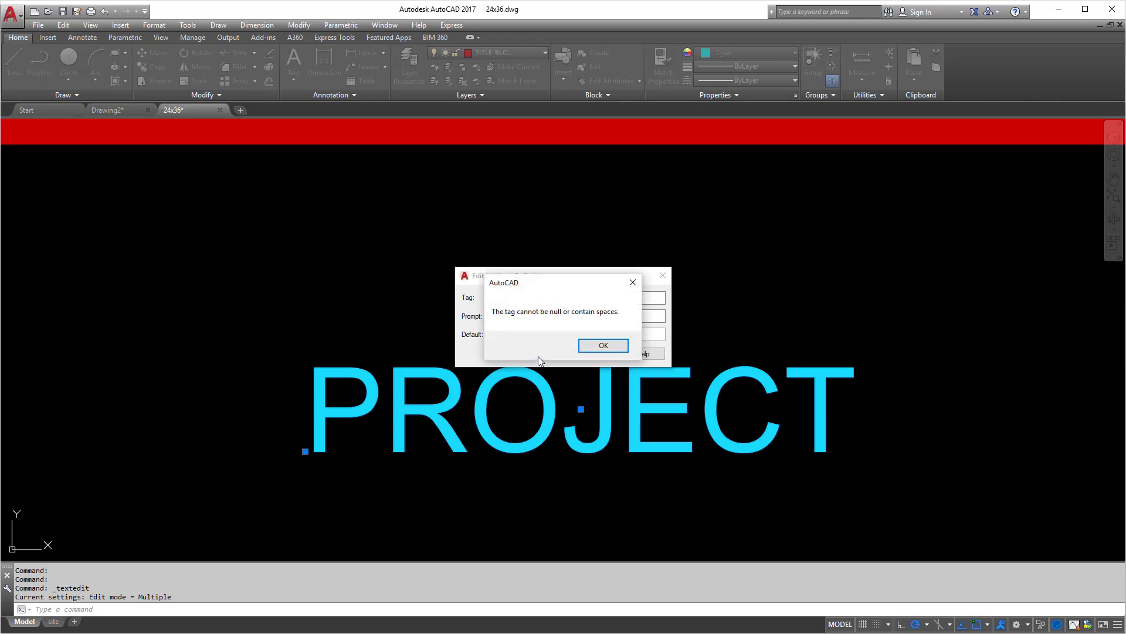
- Correct the attribute's tag to SHEET_NAME and finish editing its definition
left_click(610, 349)
left_click(557, 315)
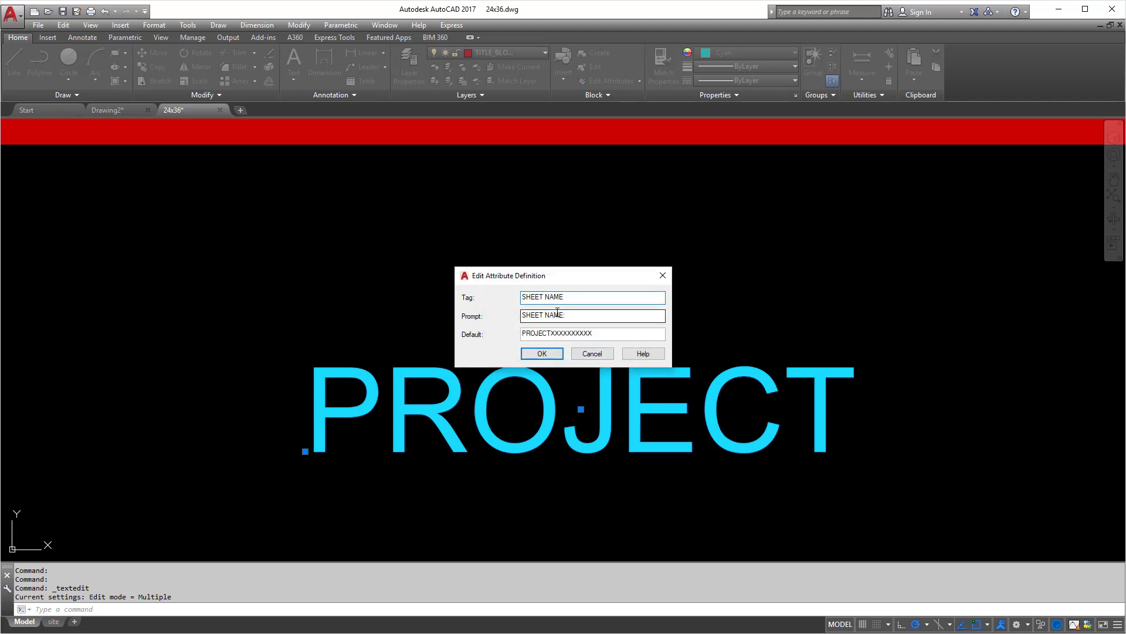
left_click(546, 296)
left_click(581, 317)
left_click(552, 354)
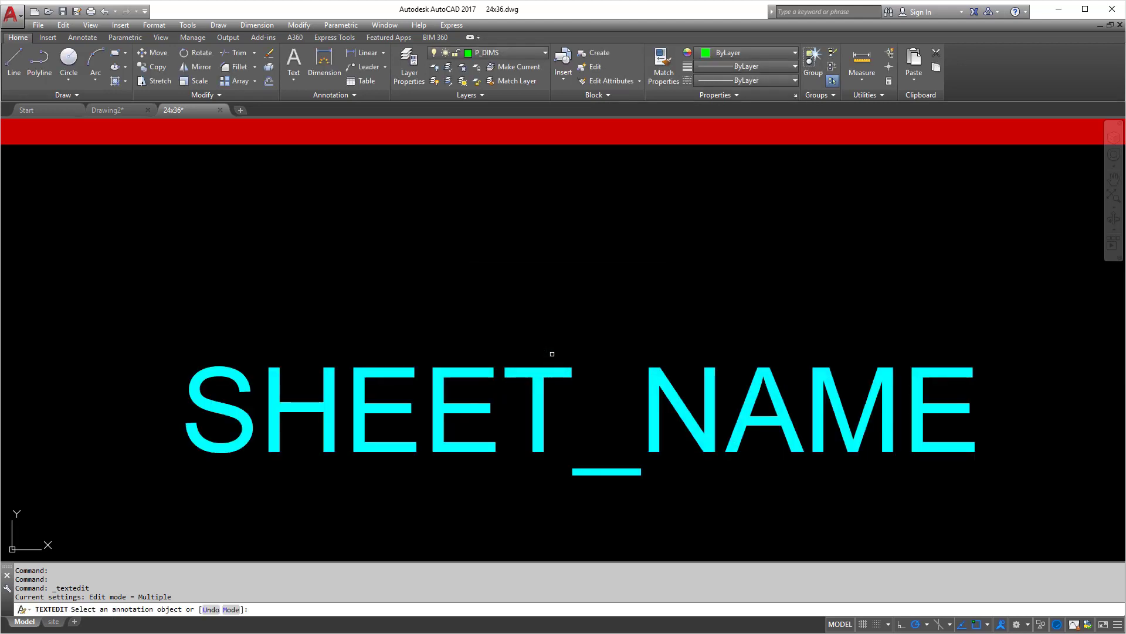
scroll(552, 354, "down", 4)
right_click(552, 355)
left_click(572, 360)
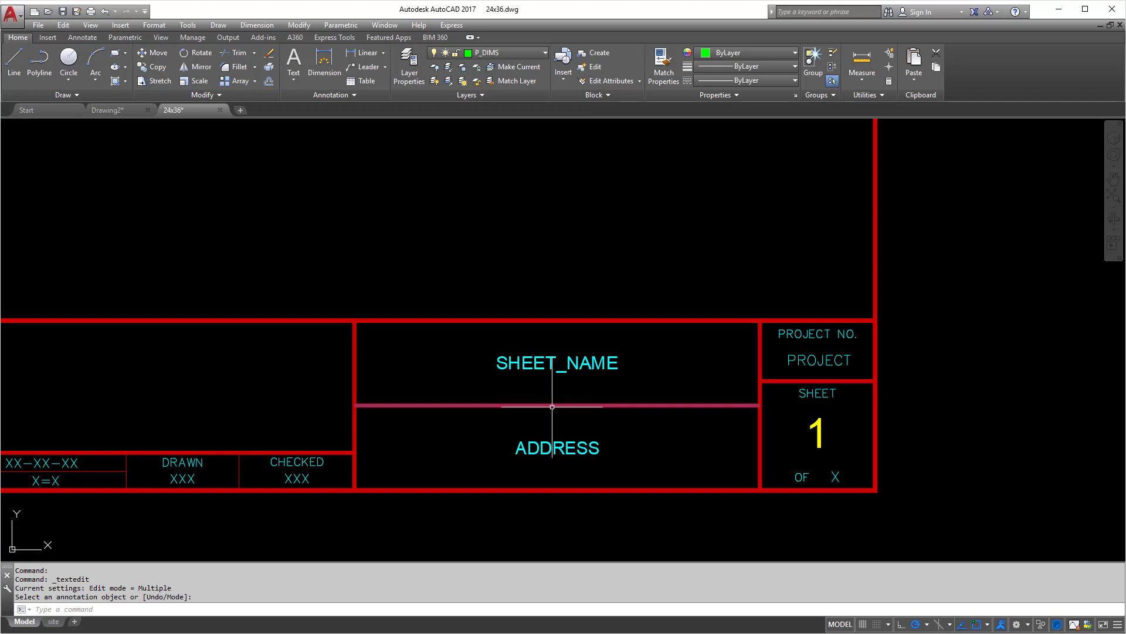
mouse_move(624, 447)
middle_mouse_down()
mouse_move(766, 445)
mouse_move(758, 428)
middle_mouse_up()
left_click(758, 428)
key("Escape")
key("Escape")
key("Escape")
type("co")
key("Return")
left_click(703, 361)
key("Return")
right_click(706, 347, "shift")
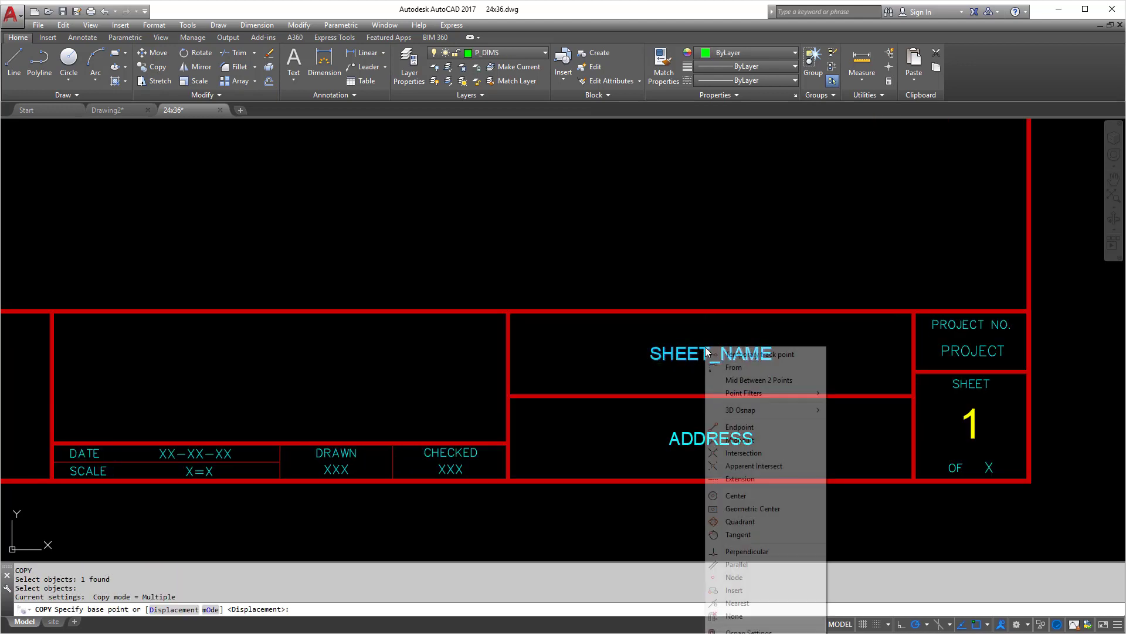
left_click(734, 590)
left_click(707, 351)
right_click(711, 412, "shift")
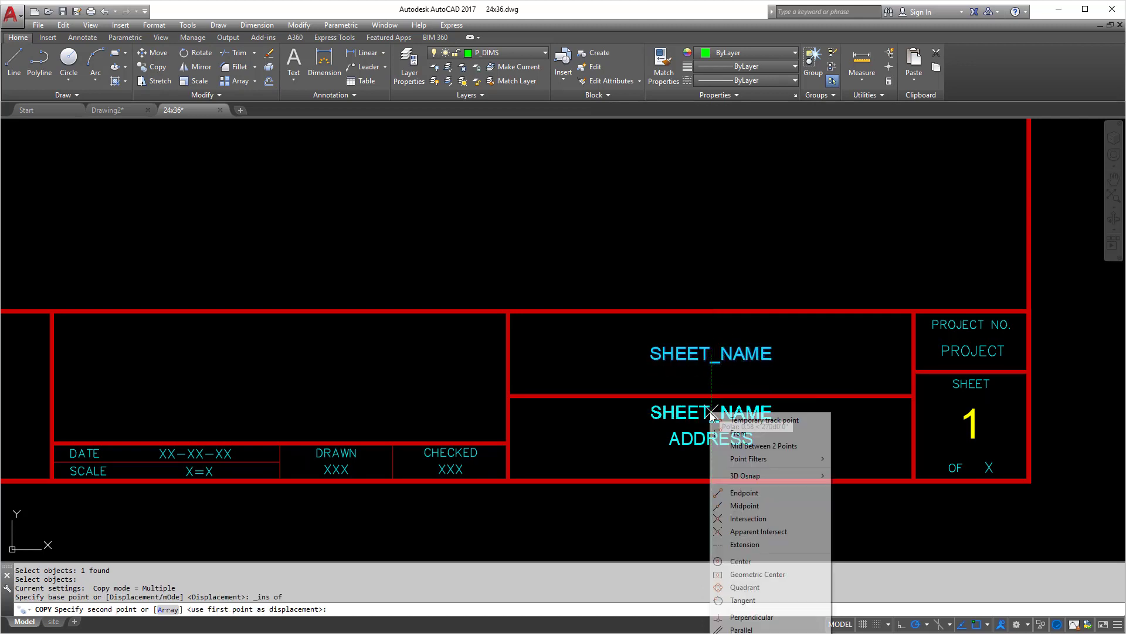
left_click(741, 631)
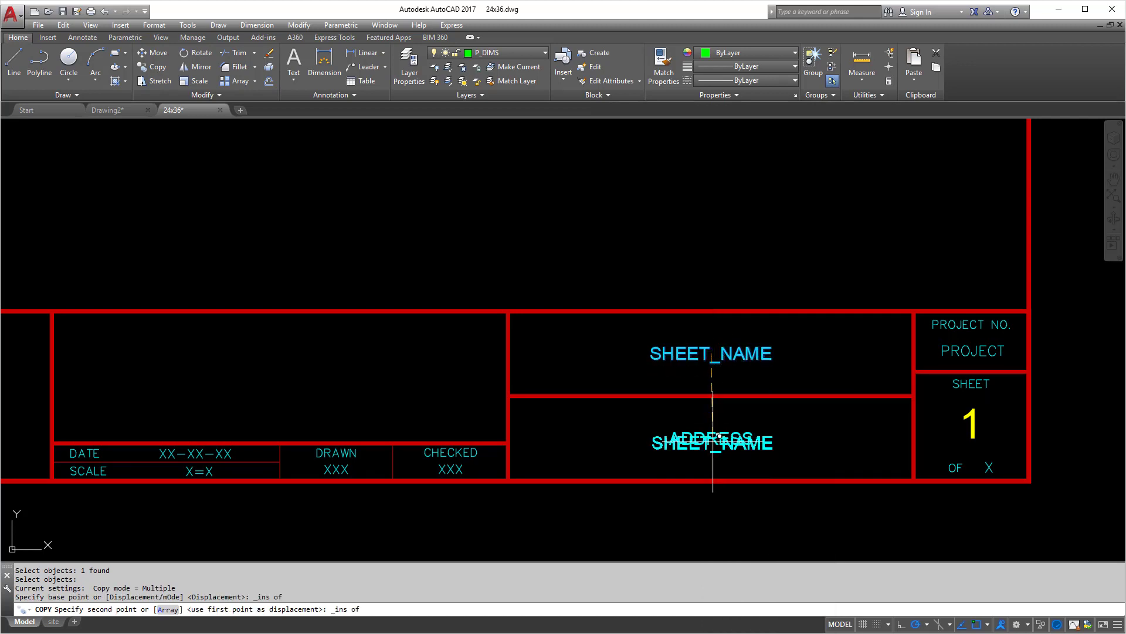
left_click(720, 444)
key("Escape")
- Copy the SHEET_NAME attribute from its insertion point to the insertion point of the ADDRESS text in the box below
type("co")
key("Return")
left_click(707, 355)
key("Return")
right_click(689, 352, "shift")
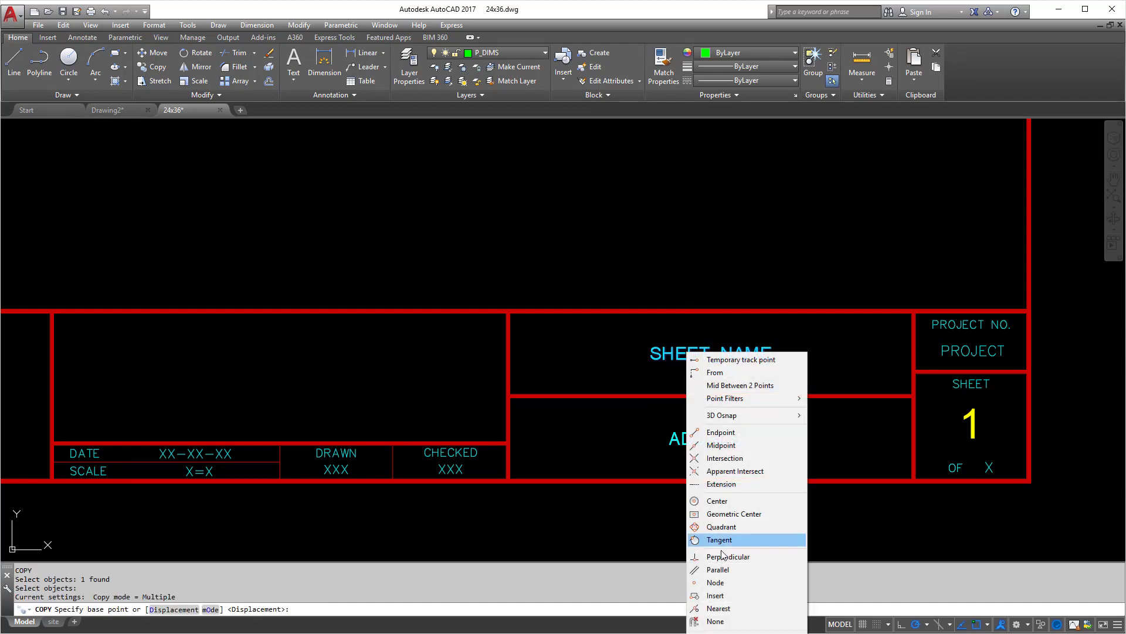
left_click(727, 595)
left_click(708, 352)
right_click(703, 361, "shift")
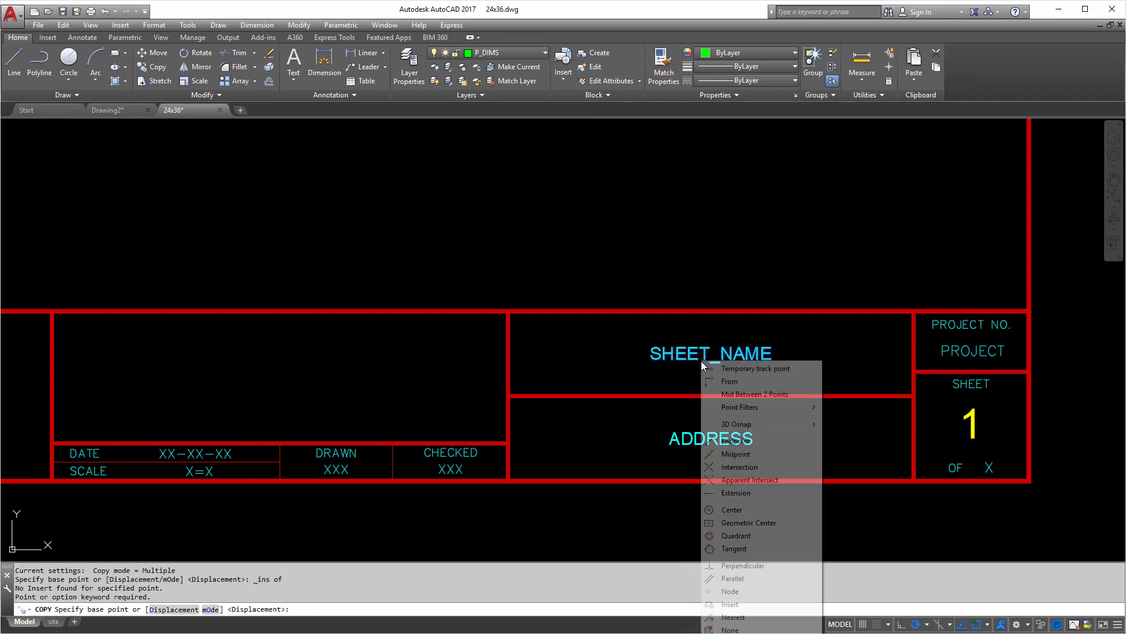
left_click(757, 604)
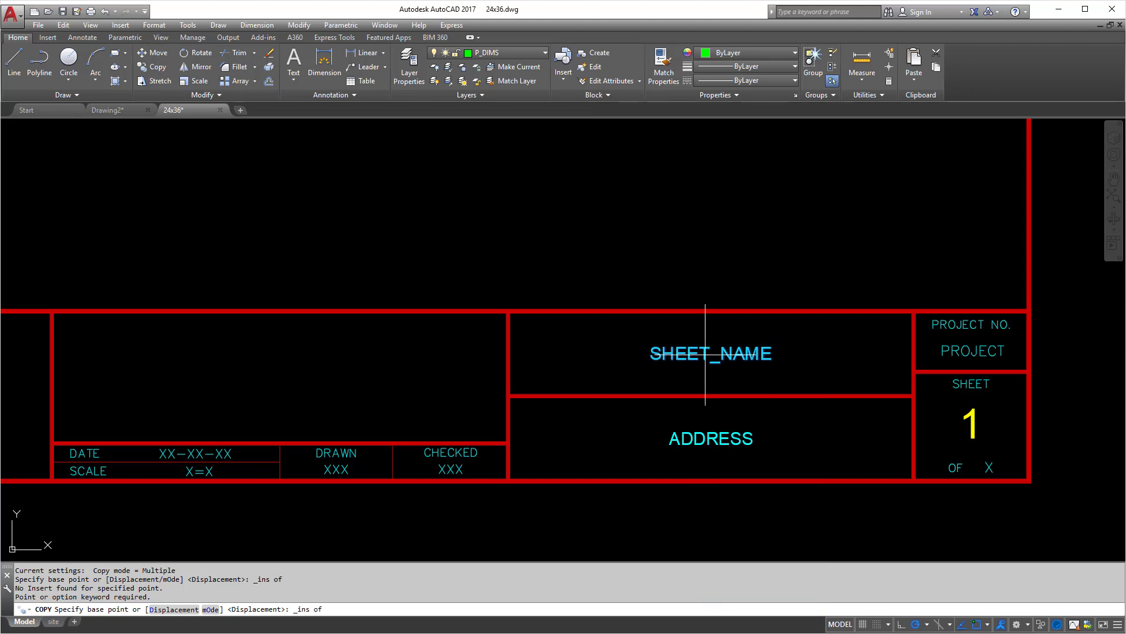
left_click(710, 354)
right_click(736, 413, "shift")
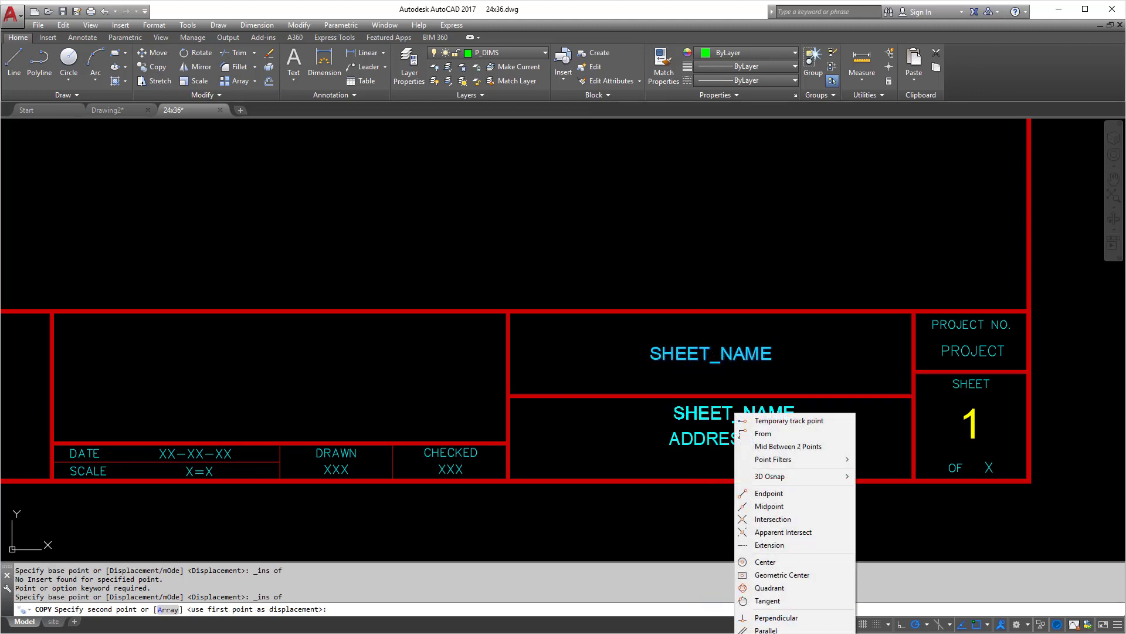
key("s")
left_click(717, 439)
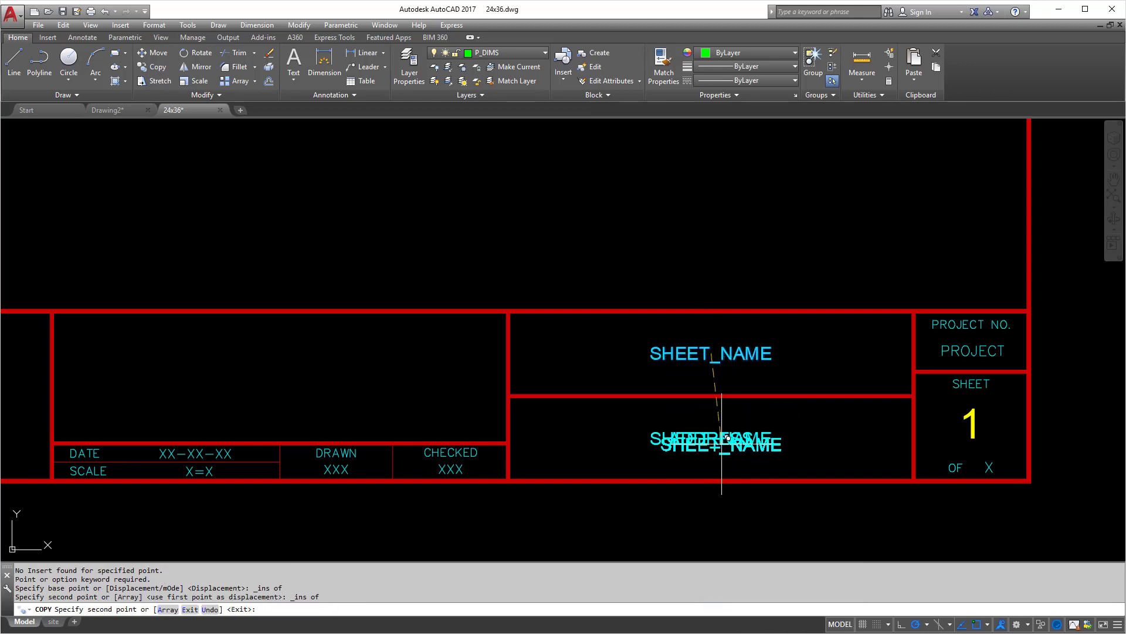
key("Escape")
key("Escape")
- Delete the original ADDRESS placeholder text behind the copied SHEET_NAME attribute
scroll(717, 439, "up", 5)
key("Escape")
key("Escape")
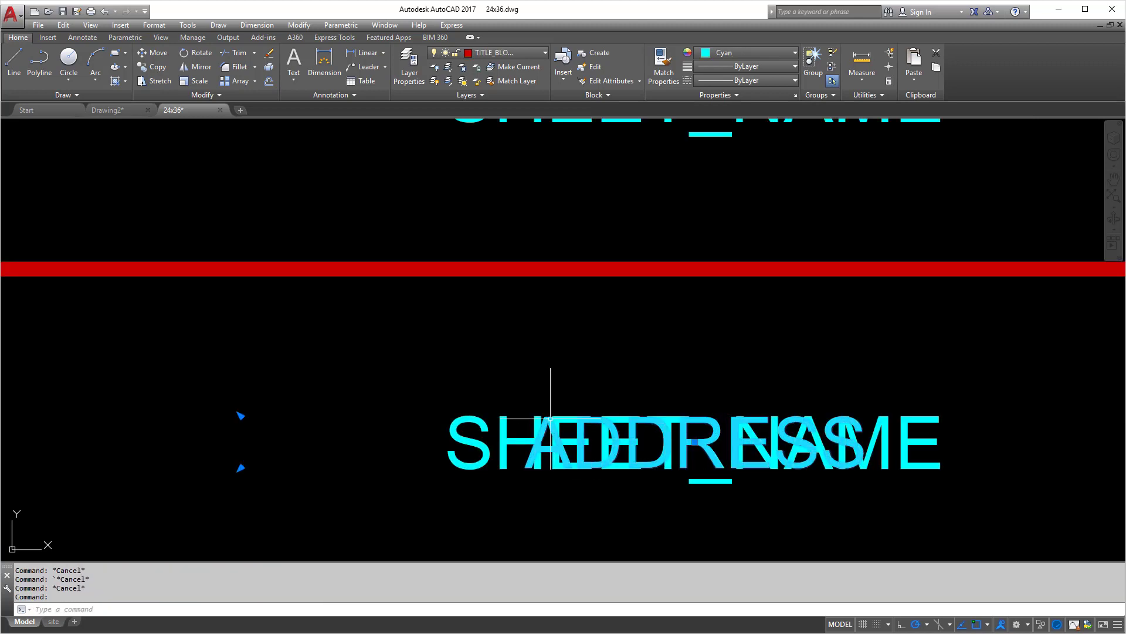
left_click(539, 419)
key("Escape")
left_click(544, 417)
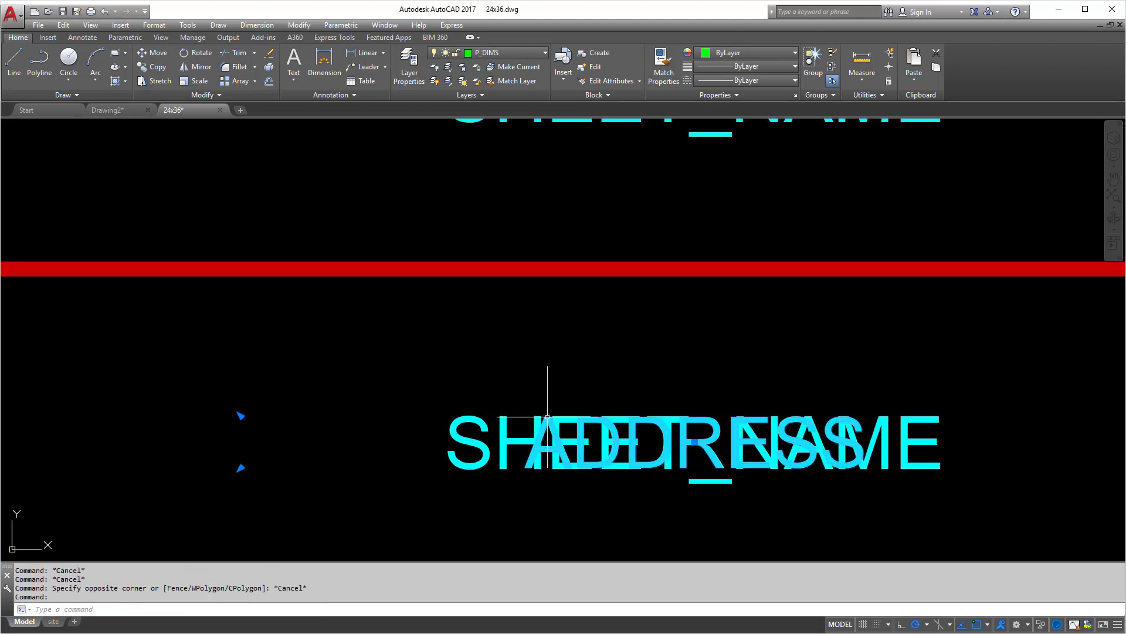
key("Delete")
- Set the copied lower attribute's tag to ADDRESS and its prompt to "ADDRESS:"
left_click(616, 417)
key("Escape")
double_click(616, 417)
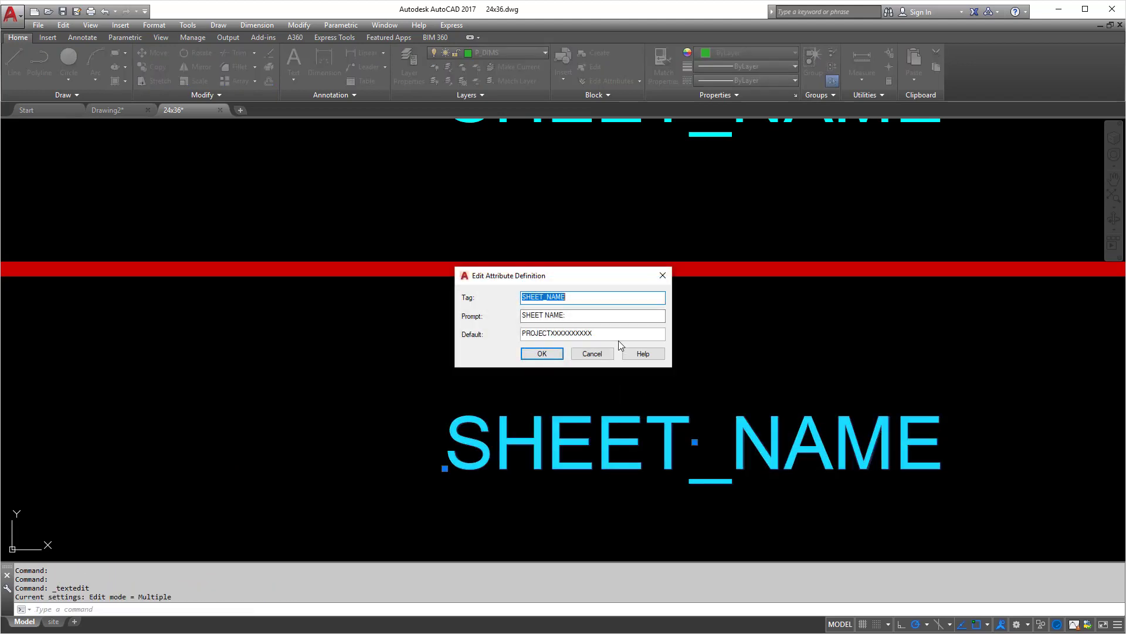
type("ADDRESS")
key("Tab")
type("A")
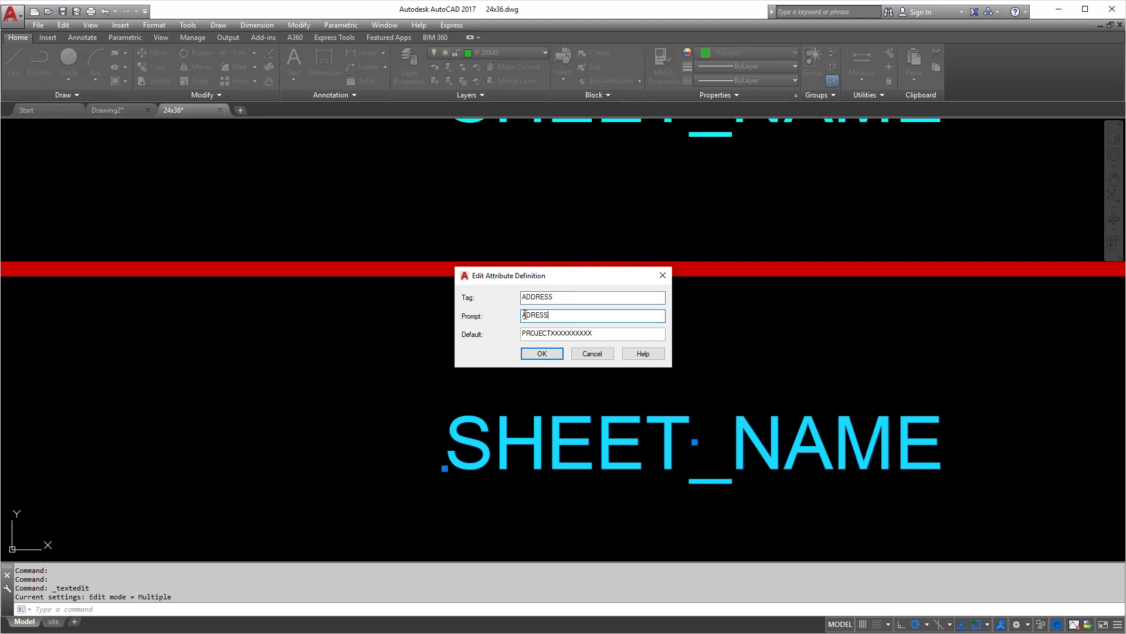
left_click_drag(612, 337, 492, 339)
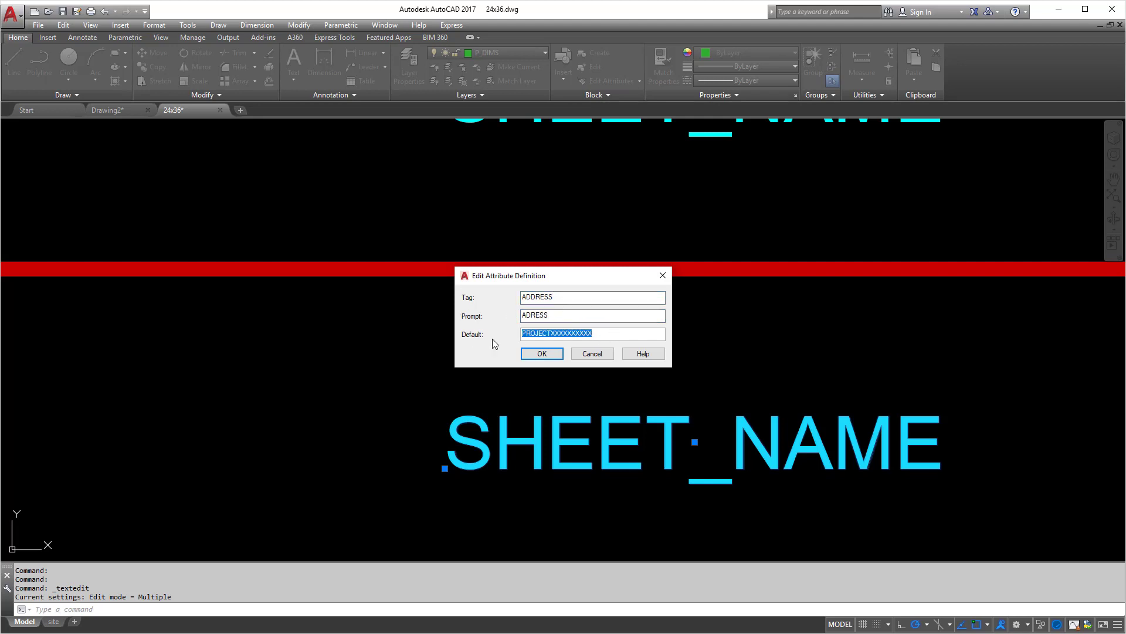
left_click(534, 315)
type("D")
left_click(568, 317)
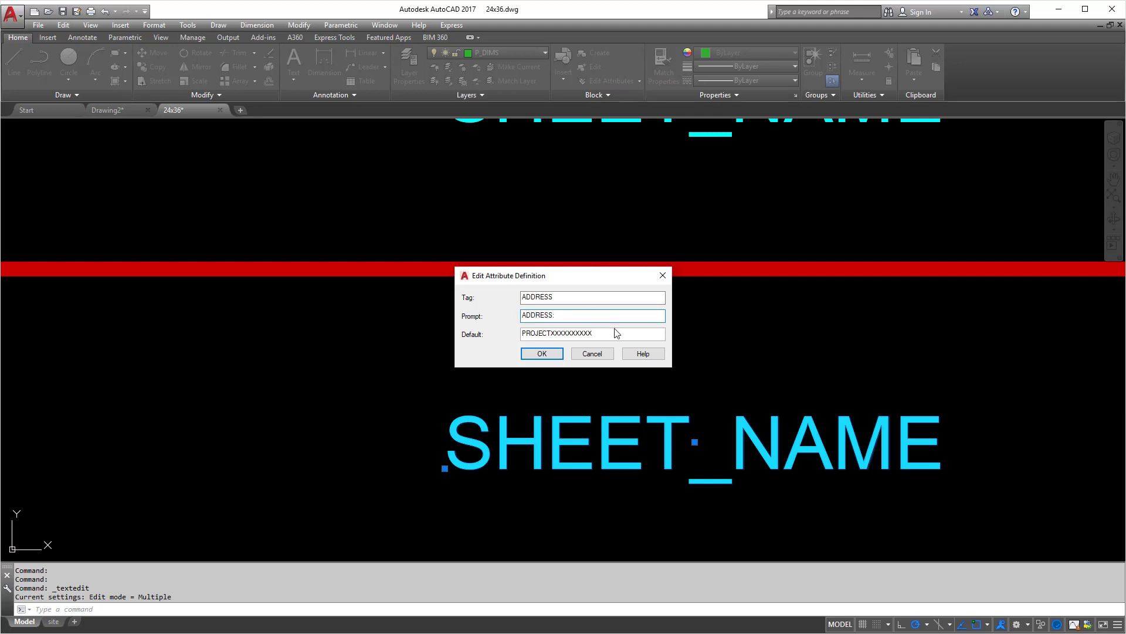
- Set the lower attribute's default value to ADDRESS and finish editing its definition
left_click(552, 334)
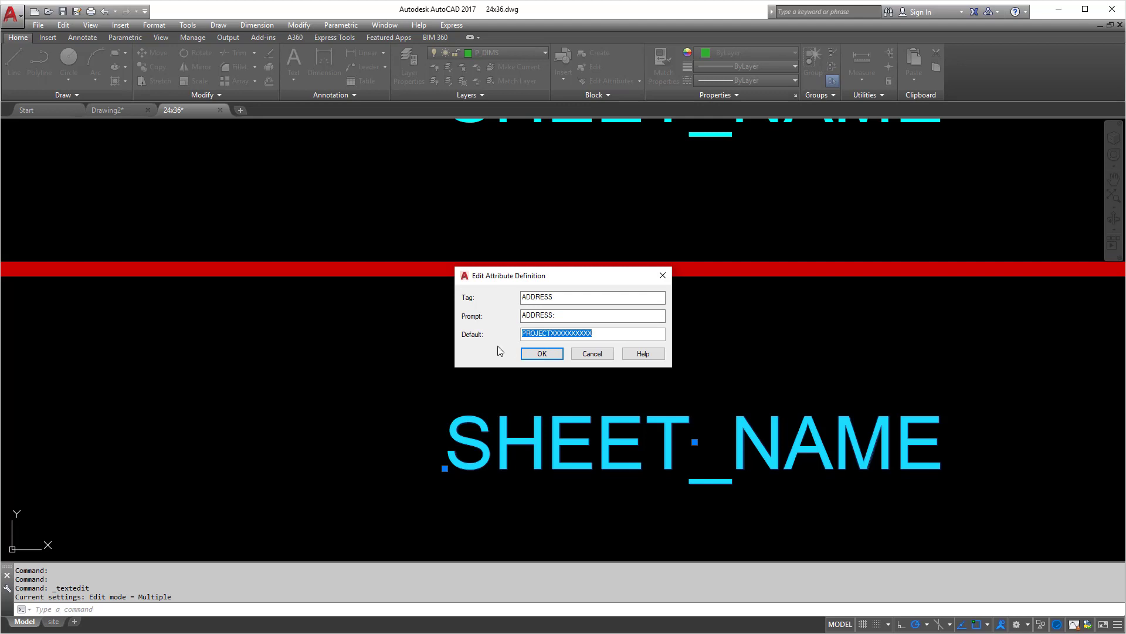
type("A")
left_click(554, 354)
right_click(600, 412)
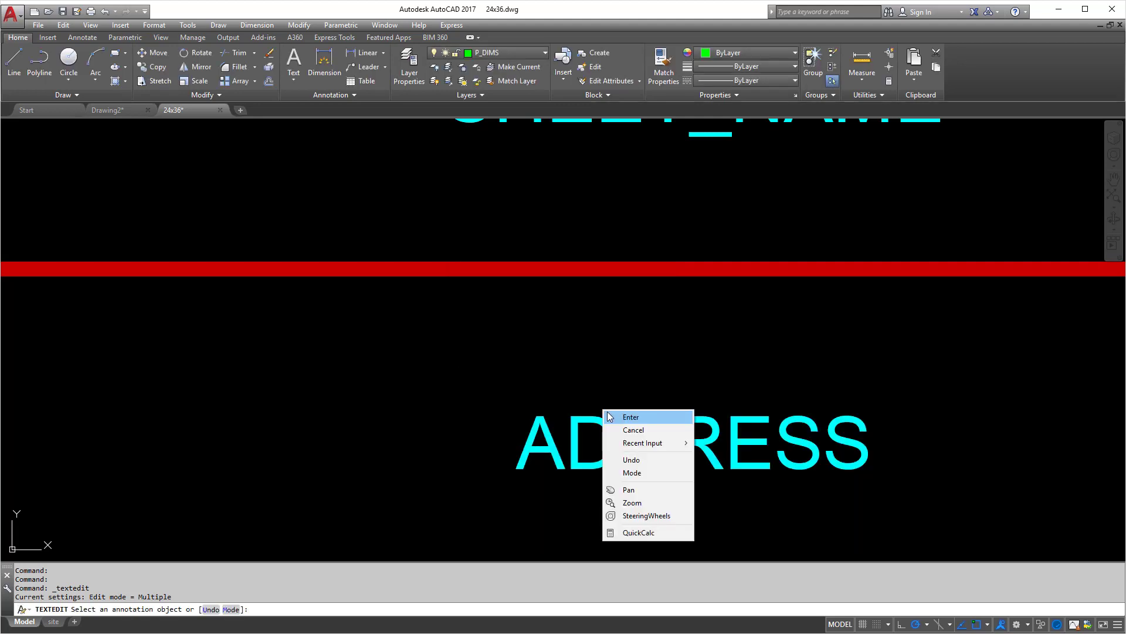
left_click(610, 417)
- Review the ADDRESS attribute's properties, including the choices for its Multiple lines setting
left_click(599, 413)
right_click(600, 413)
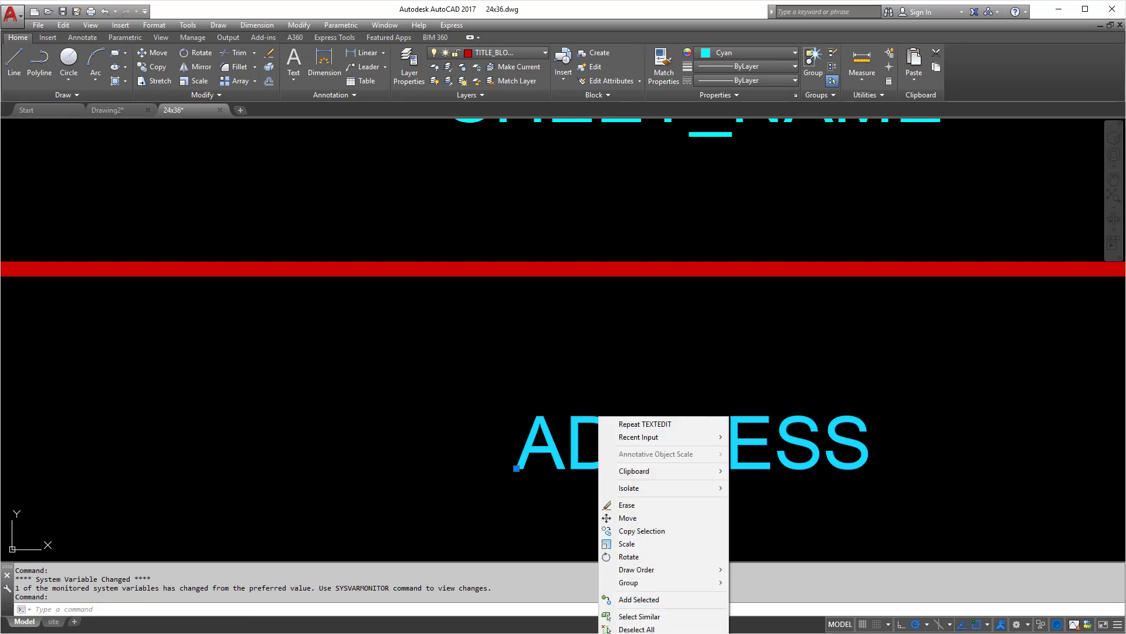
left_click(666, 599)
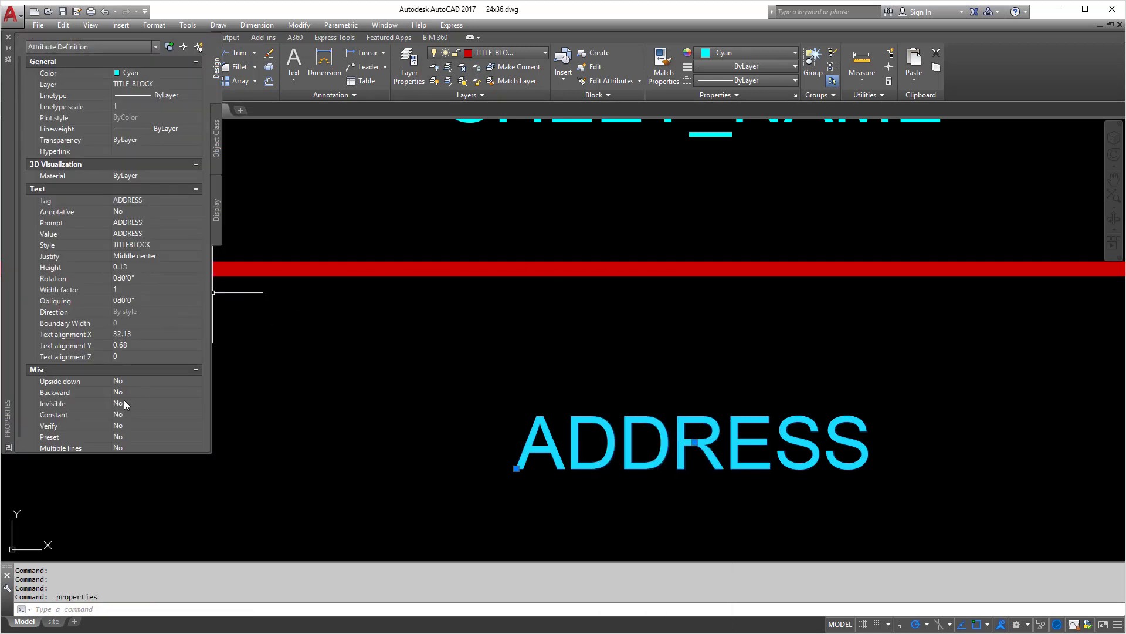
left_click(125, 445)
left_click(125, 443)
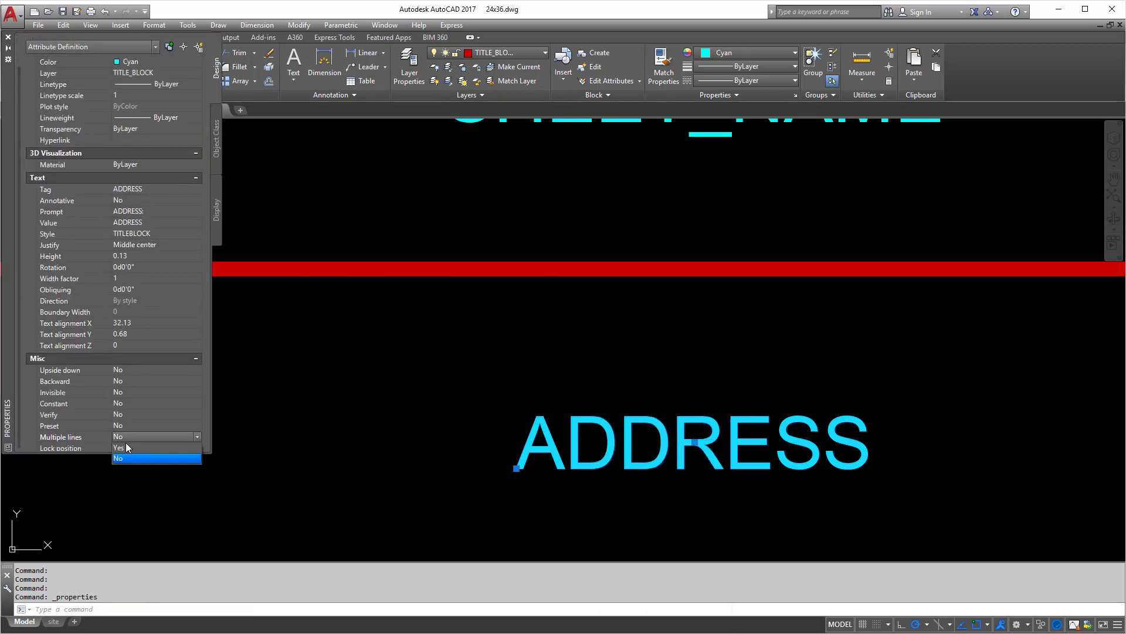
left_click(126, 457)
scroll(431, 303, "down", 5)
middle_click_drag(431, 302, 526, 331)
double_click(557, 358)
left_click(560, 355)
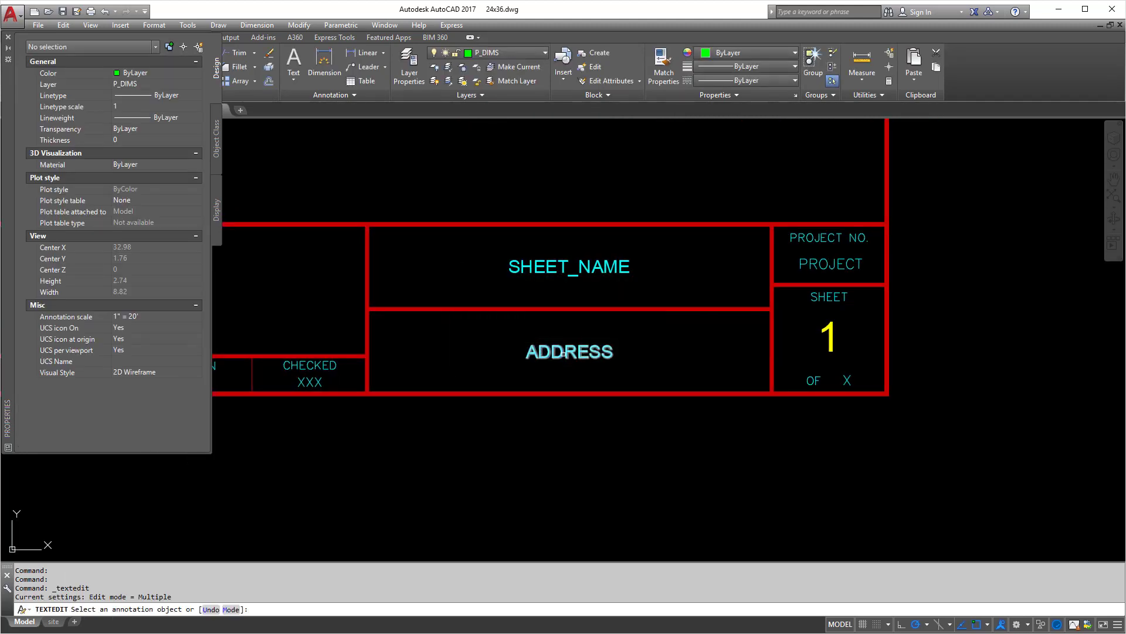
right_click(565, 356)
left_click(580, 370)
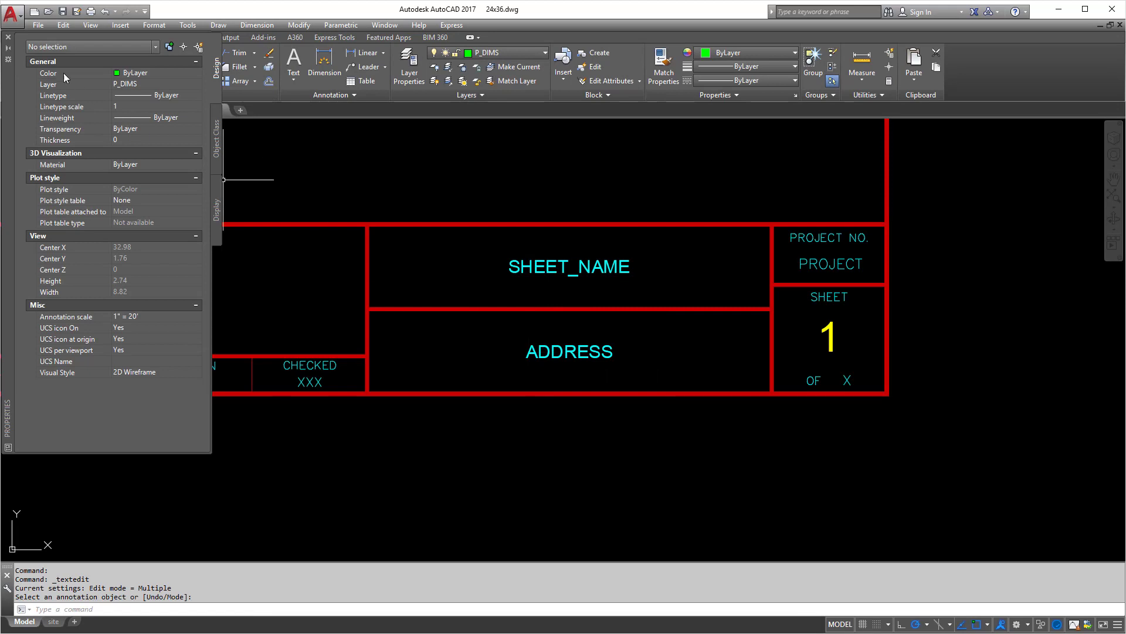
- Close the object properties display and save the 24x36 drawing
left_click(8, 37)
middle_click_drag(528, 352, 611, 357)
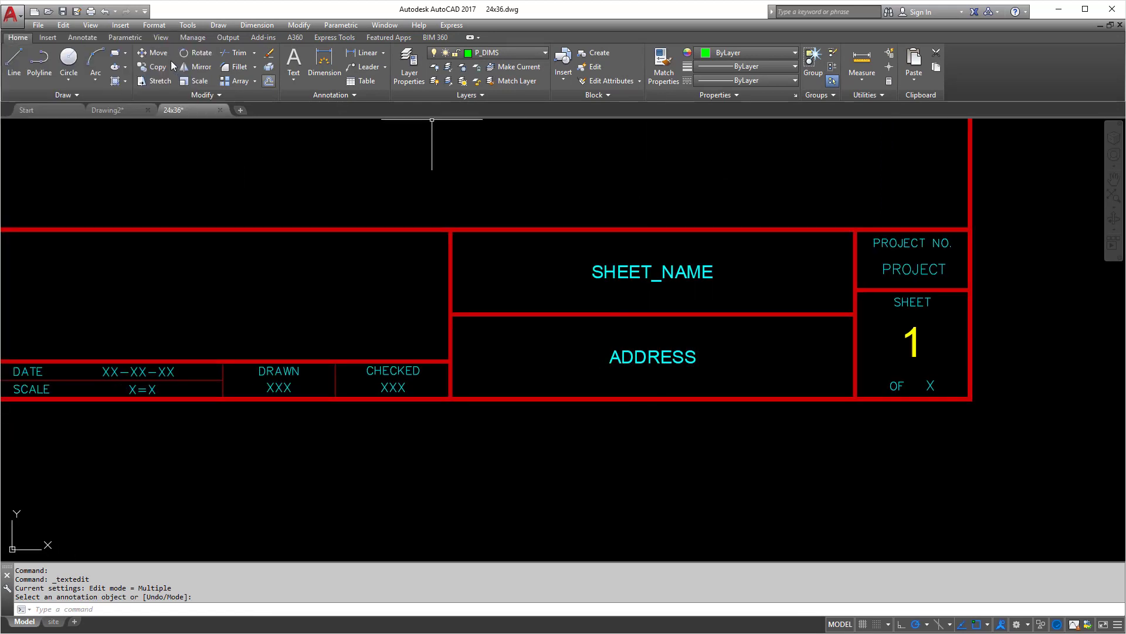
left_click(63, 11)
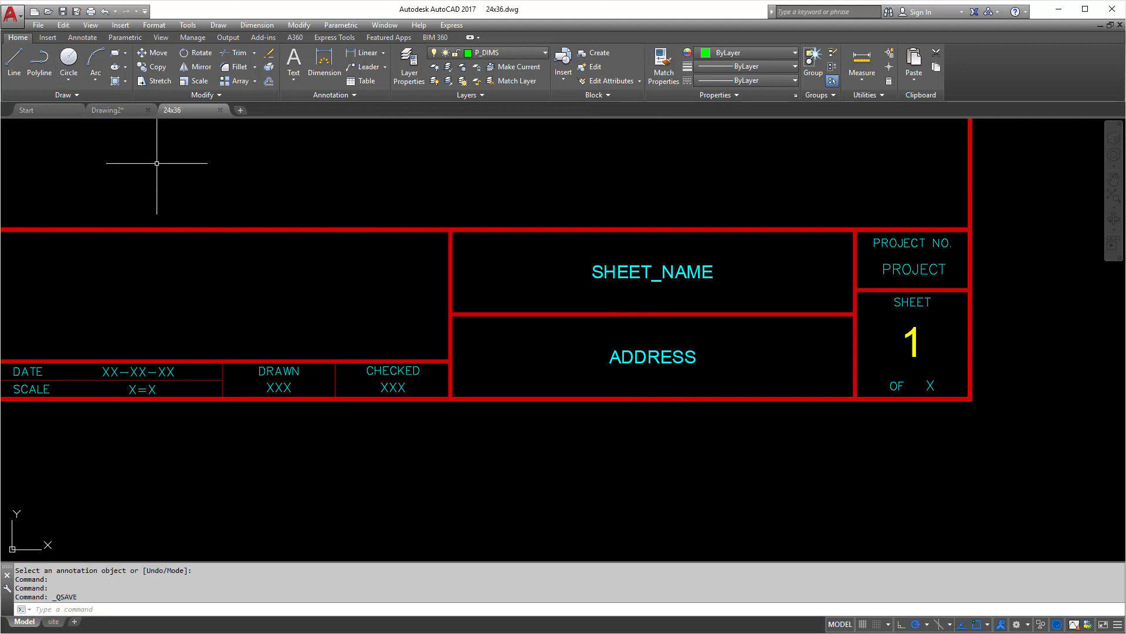
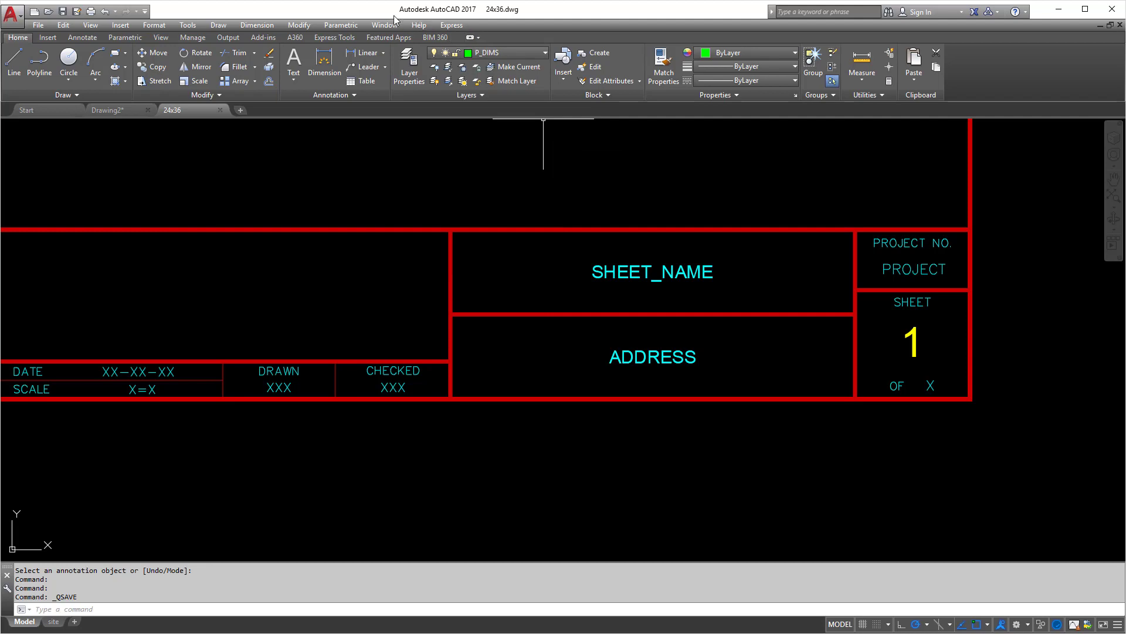
- Switch to Drawing2 and delete the existing title block from model space
left_click(410, 142)
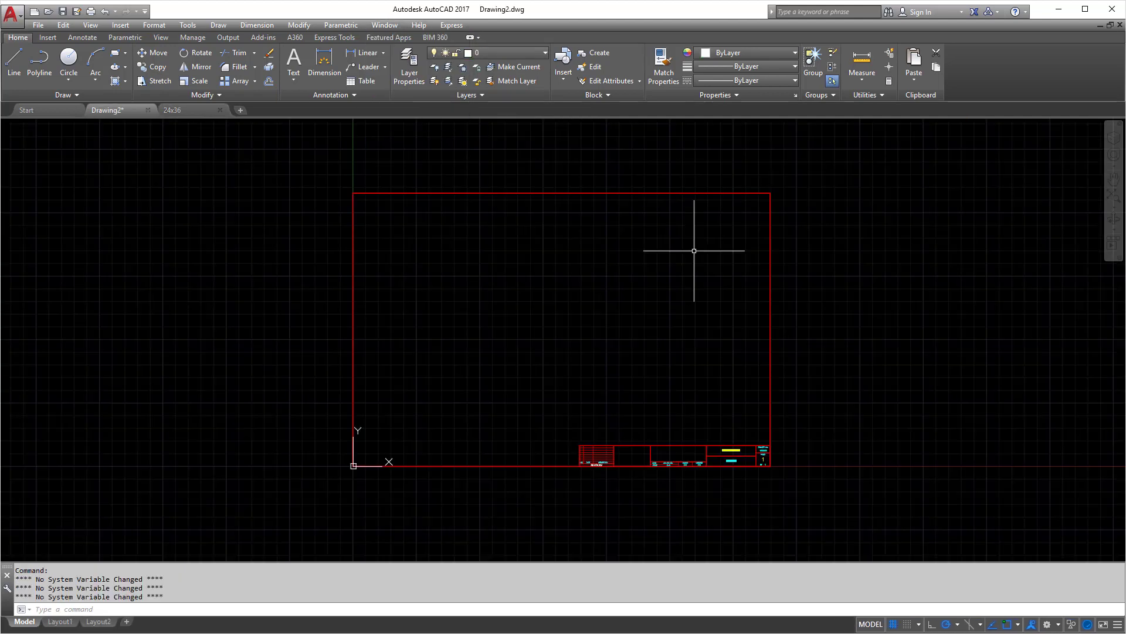
left_click(579, 176)
key("Delete")
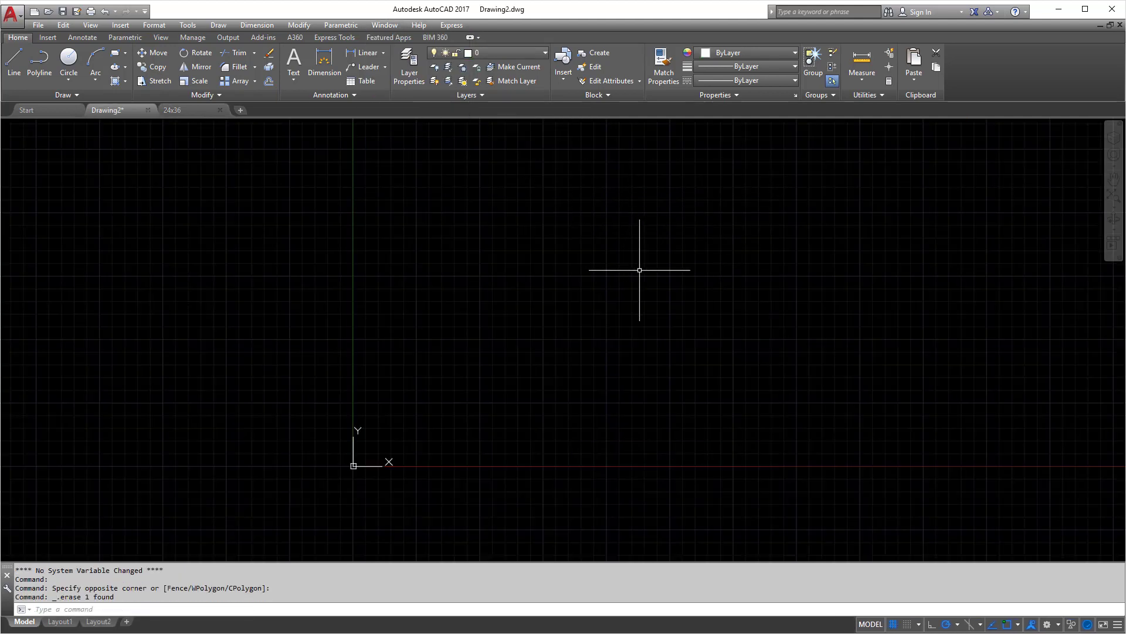
- Switch to the 24x36 drawing, save it again, and return to Drawing2
left_click(384, 25)
left_click(411, 155)
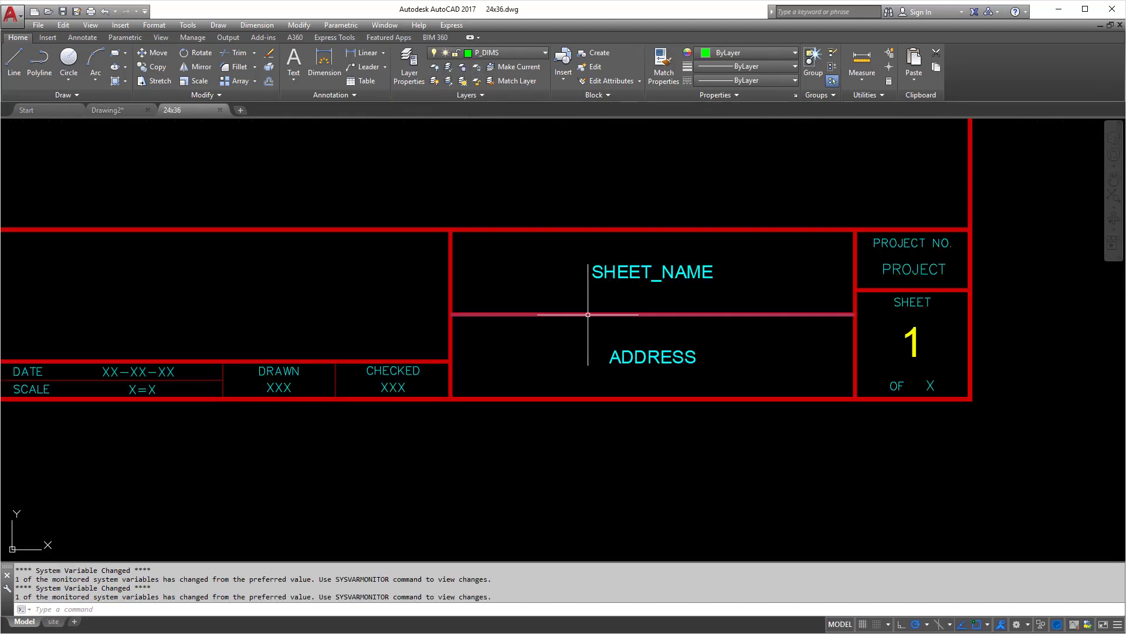
type("QSAVE")
key("Return")
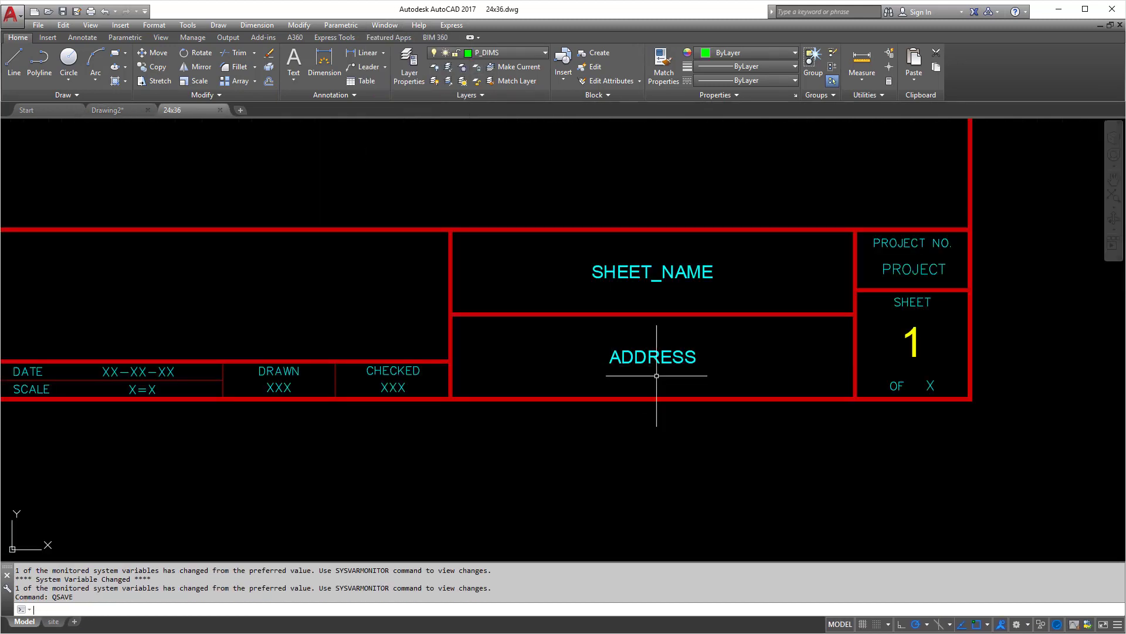
left_click(384, 25)
left_click(409, 142)
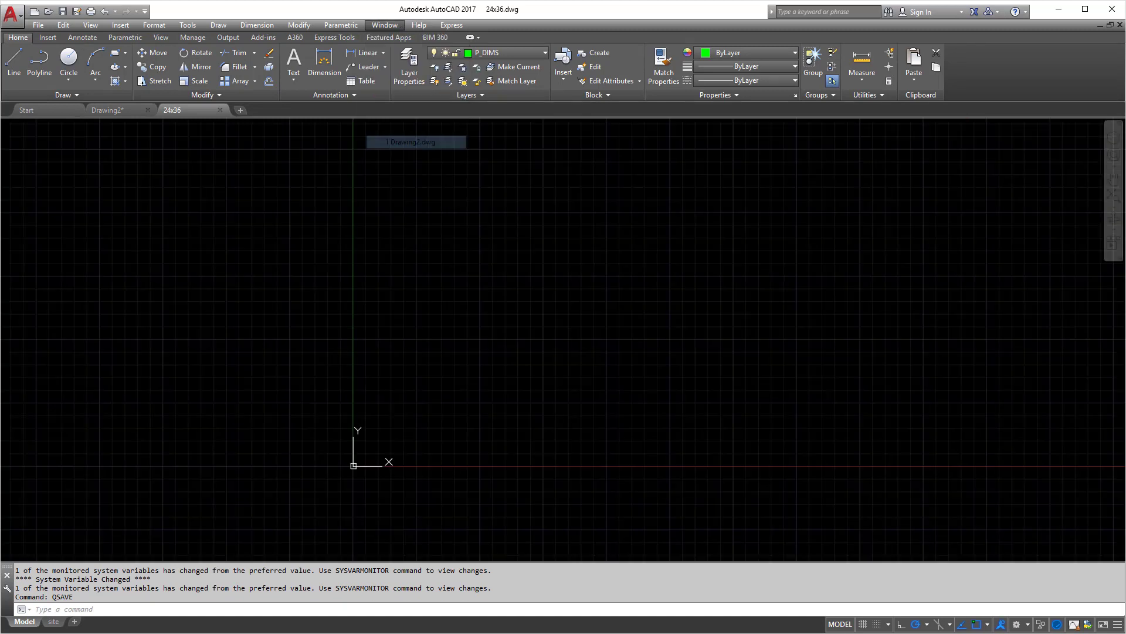
- Insert 24x36.dwg as a block at 0,0,0 with scale 1 and rotation 0, redefining the existing block definition
left_click(129, 27)
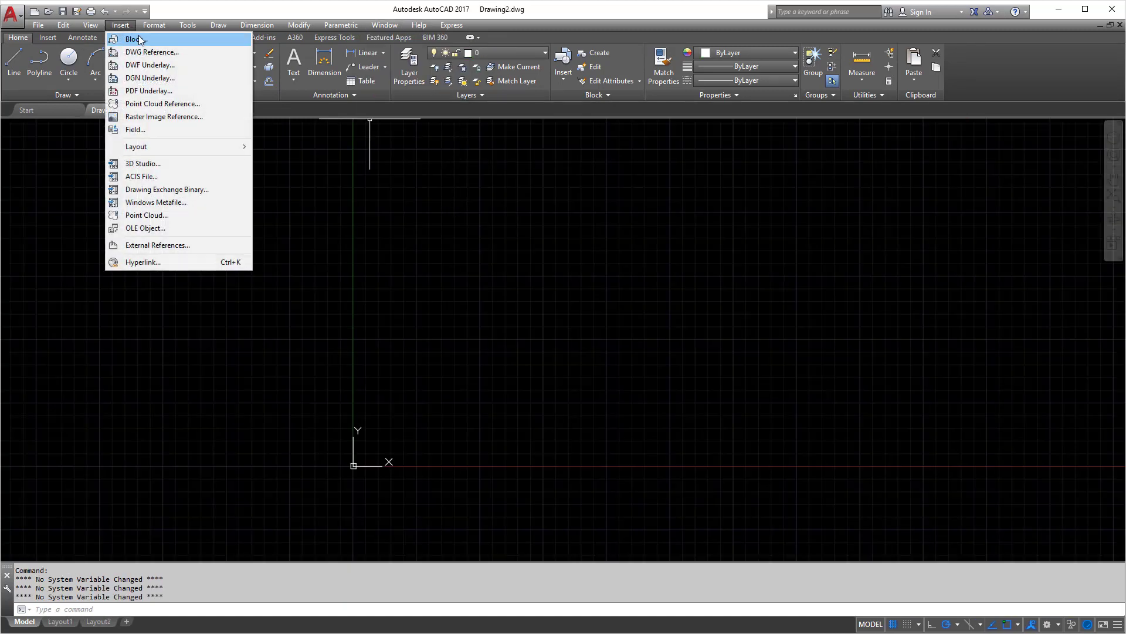
left_click(132, 38)
left_click(673, 251)
left_click(470, 223)
double_click(469, 223)
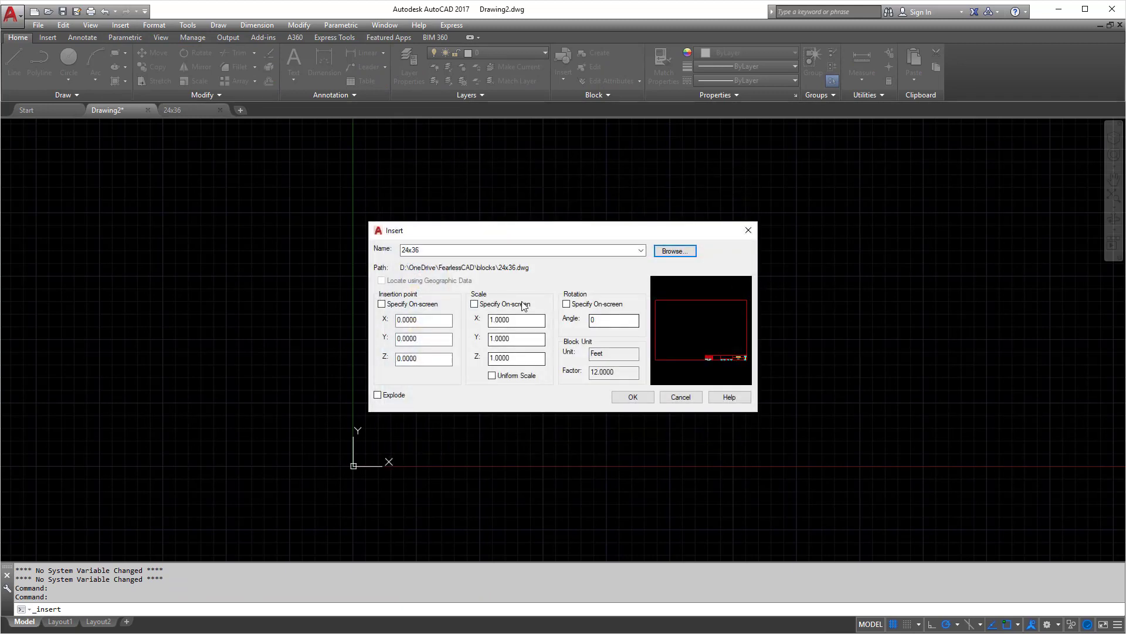
left_click(637, 394)
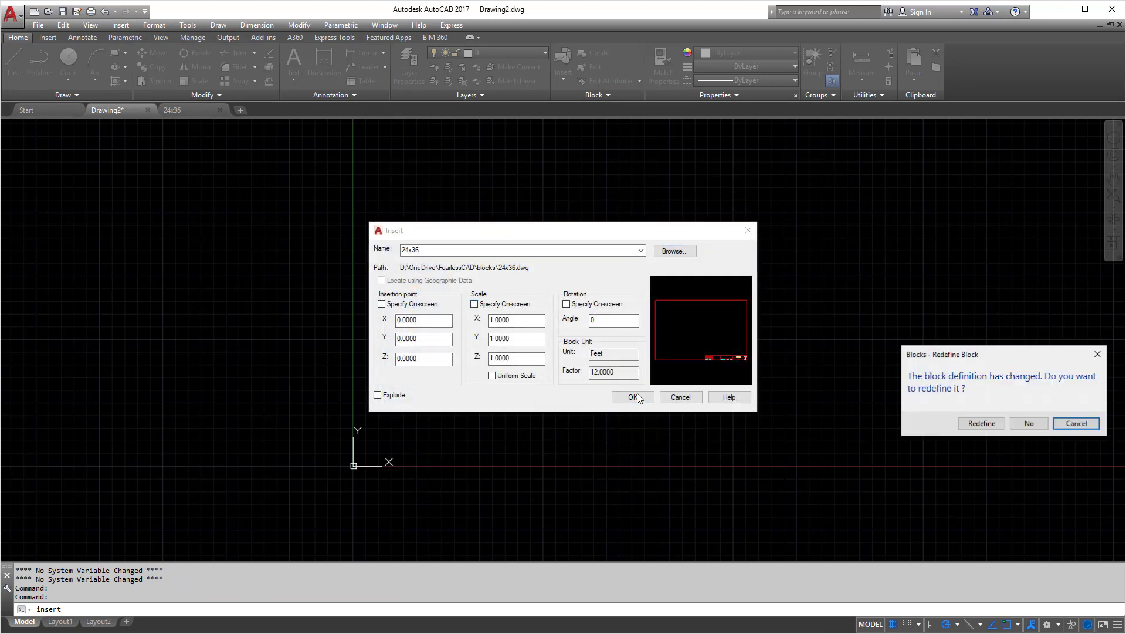
left_click_drag(1001, 358, 568, 210)
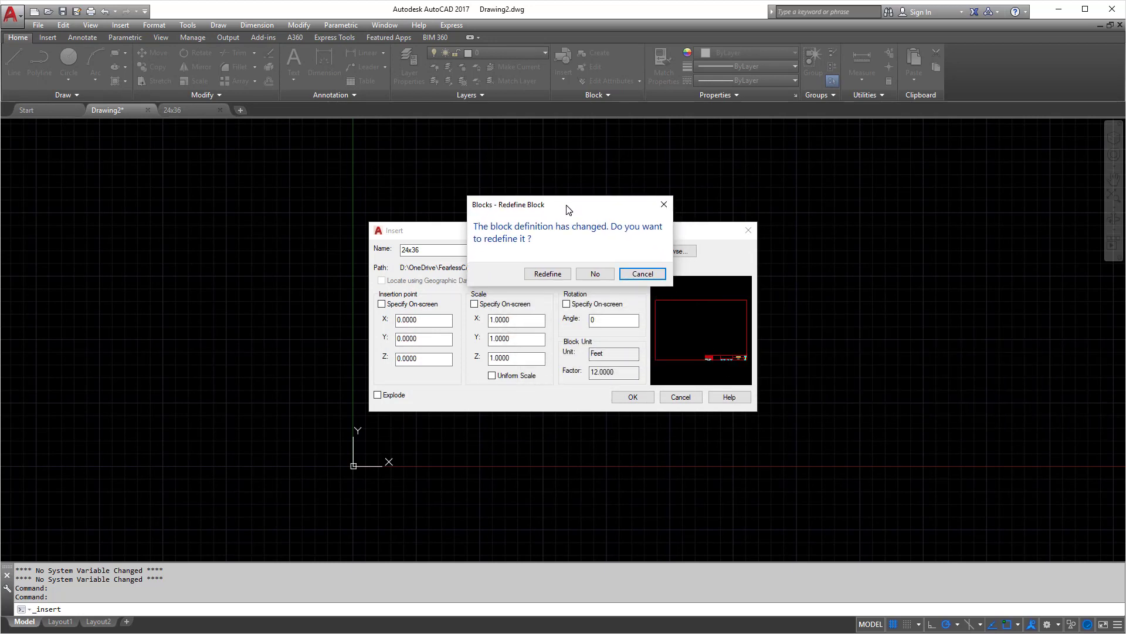
left_click(548, 274)
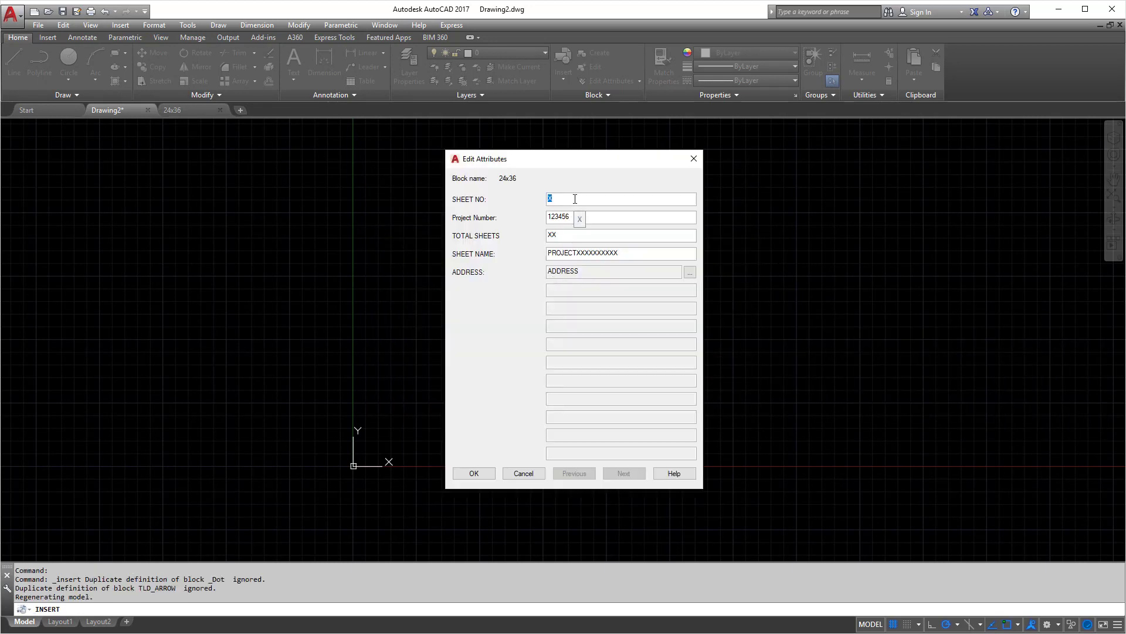
- Replace the ADDRESS attribute's multiline text with ASDKJJSHADS and accept the inserted title block's attribute values
left_click(690, 275)
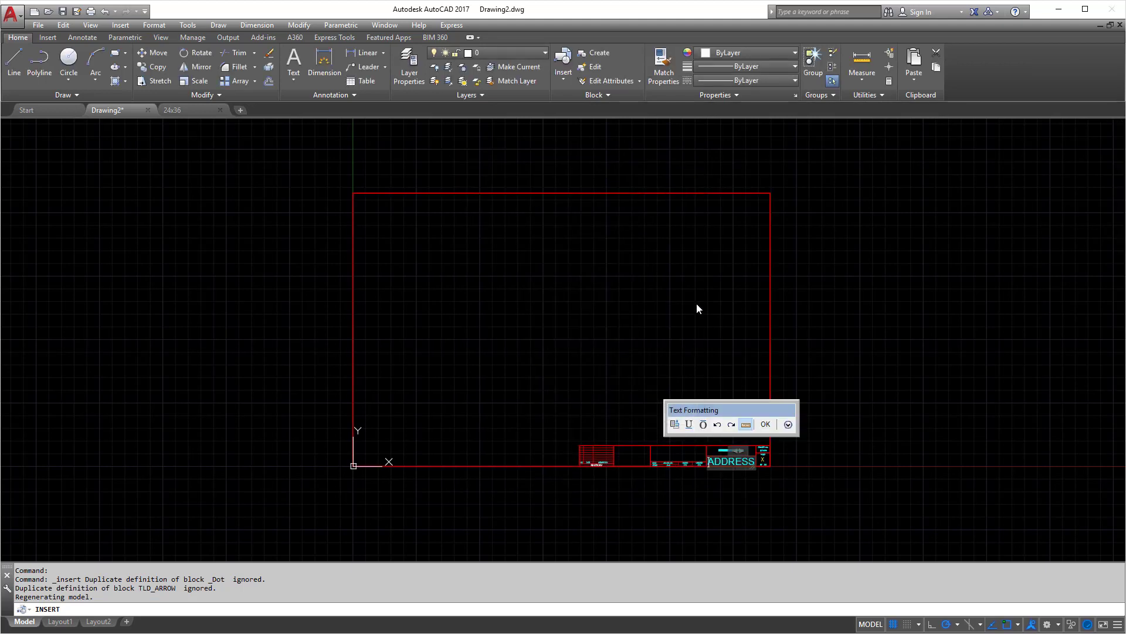
scroll(758, 466, "up", 5)
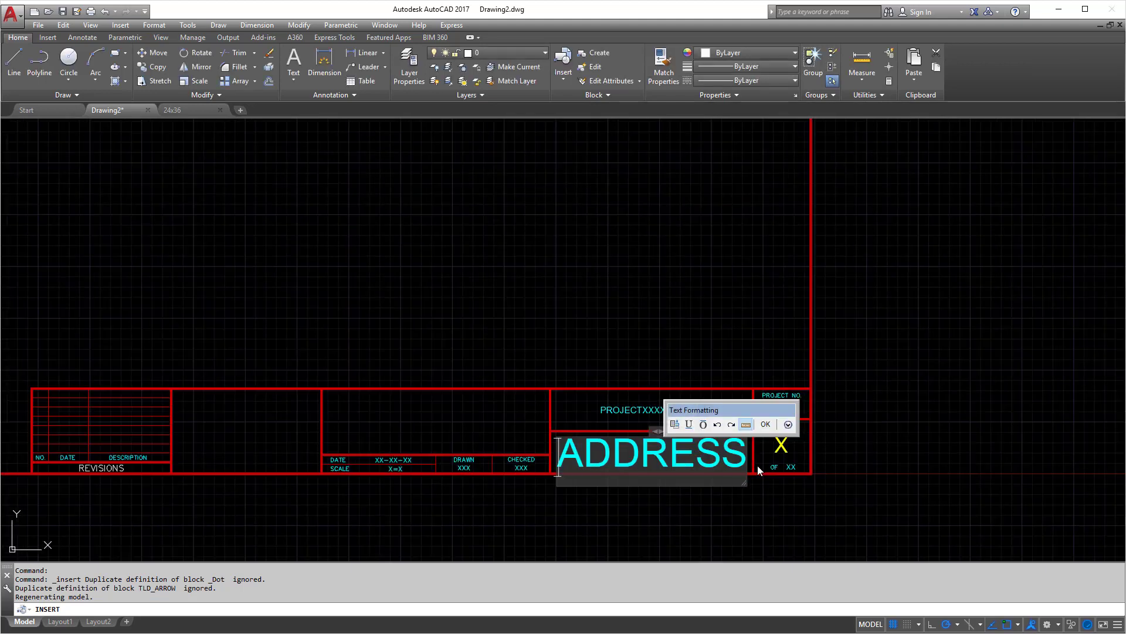
key("ctrl+a")
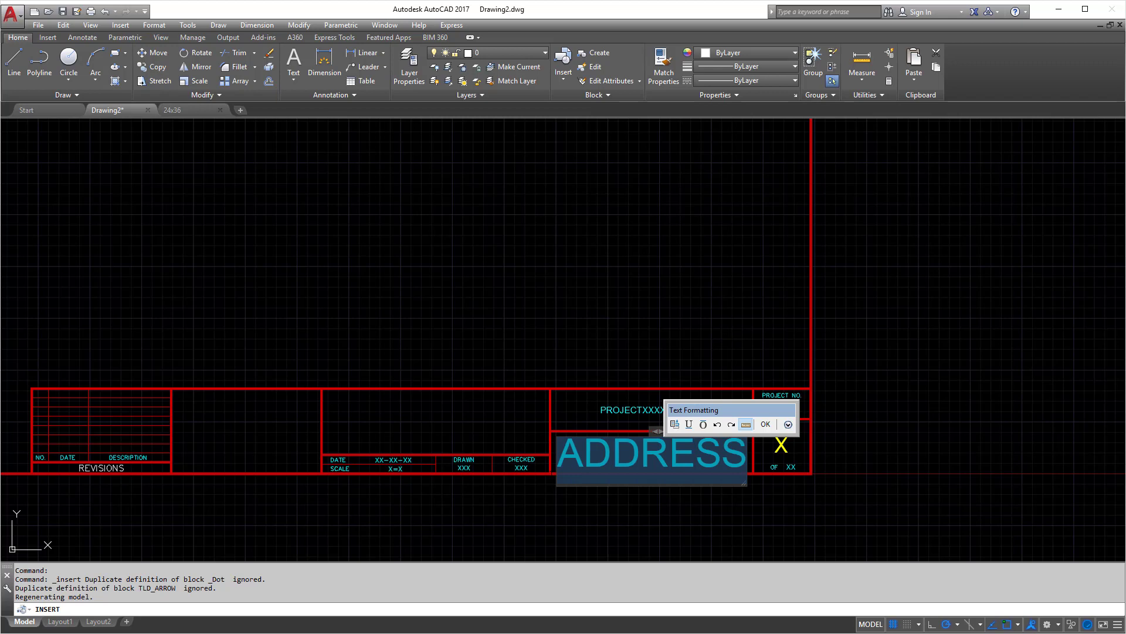
key("BackSpace")
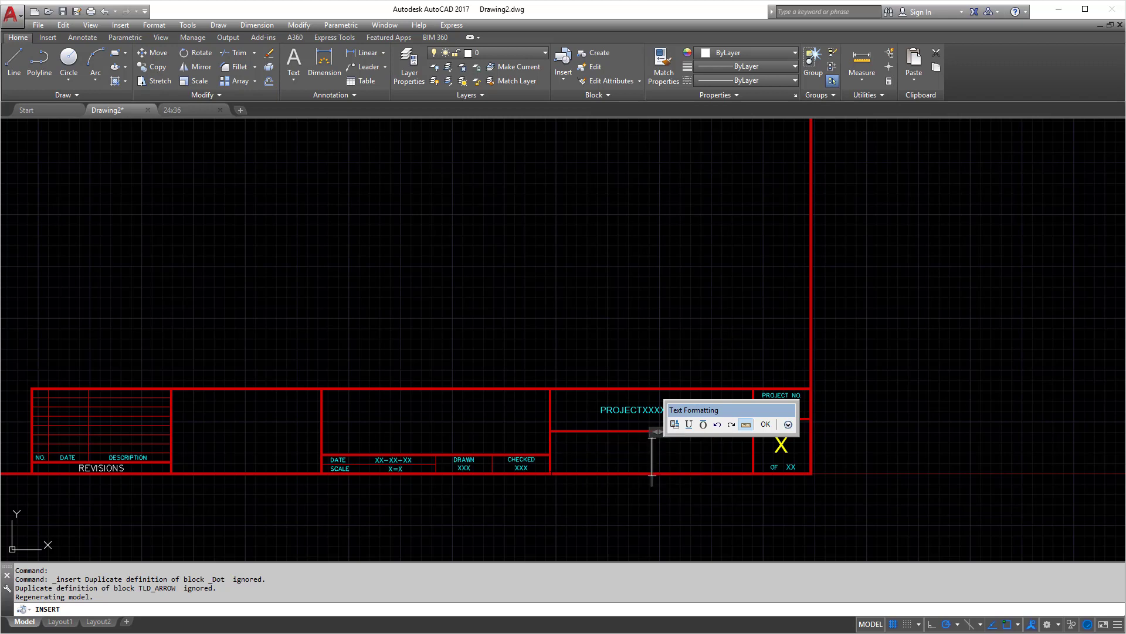
type("ASDKJJSHADS")
left_click(659, 576)
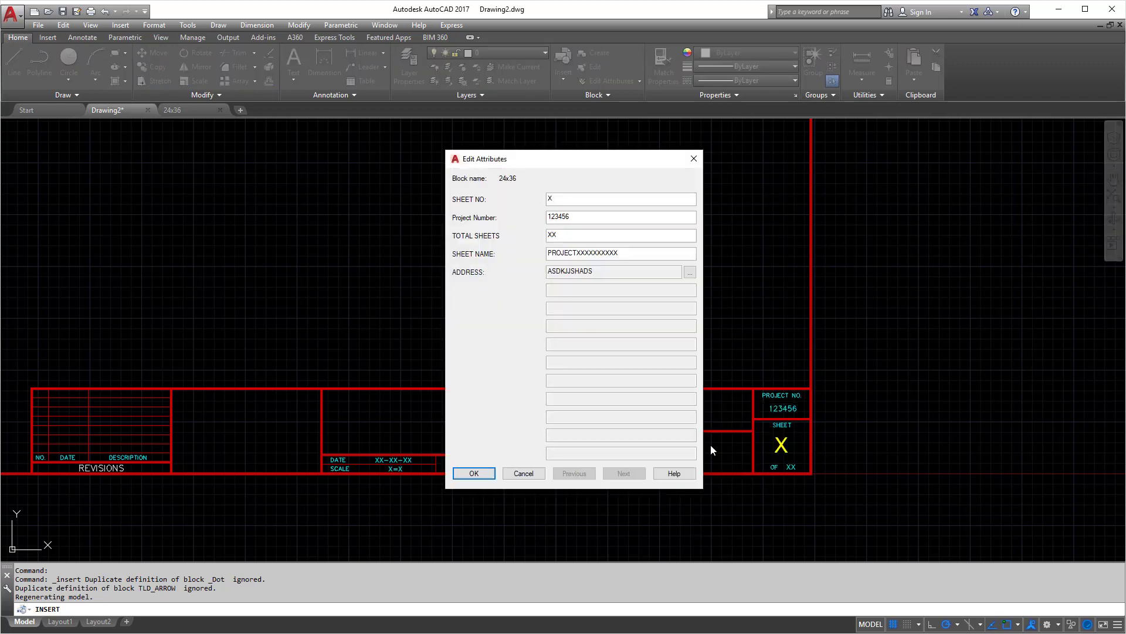
left_click(474, 473)
- Open the title block's ADDRESS attribute for multiline editing and widen its text frame to nearly the full cell width
scroll(669, 446, "up", 4)
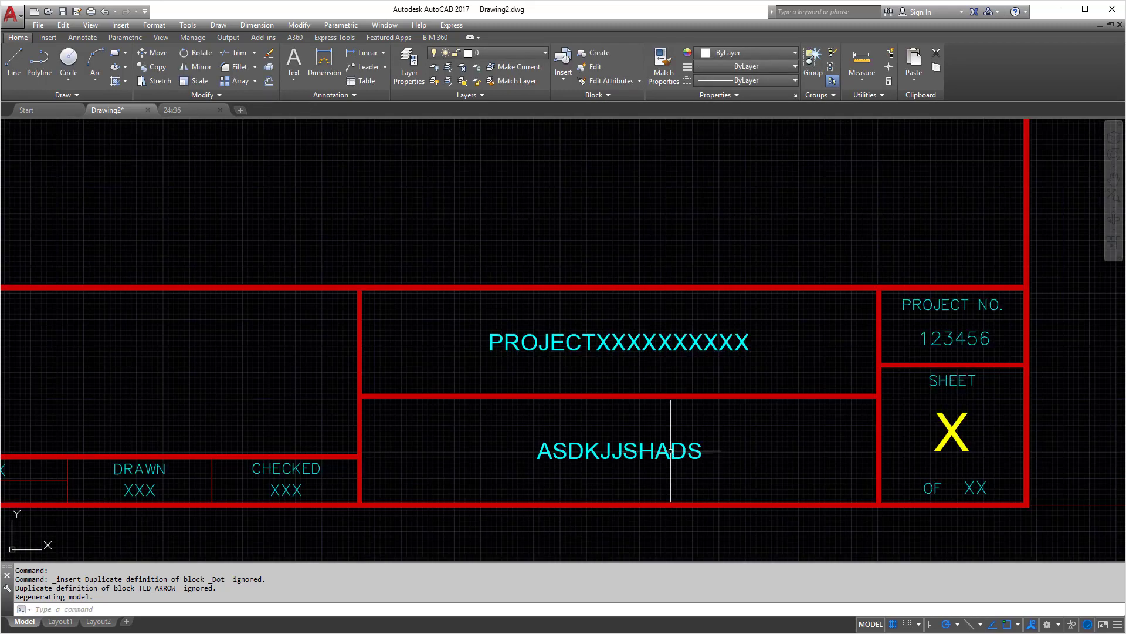
scroll(648, 352, "down", 4)
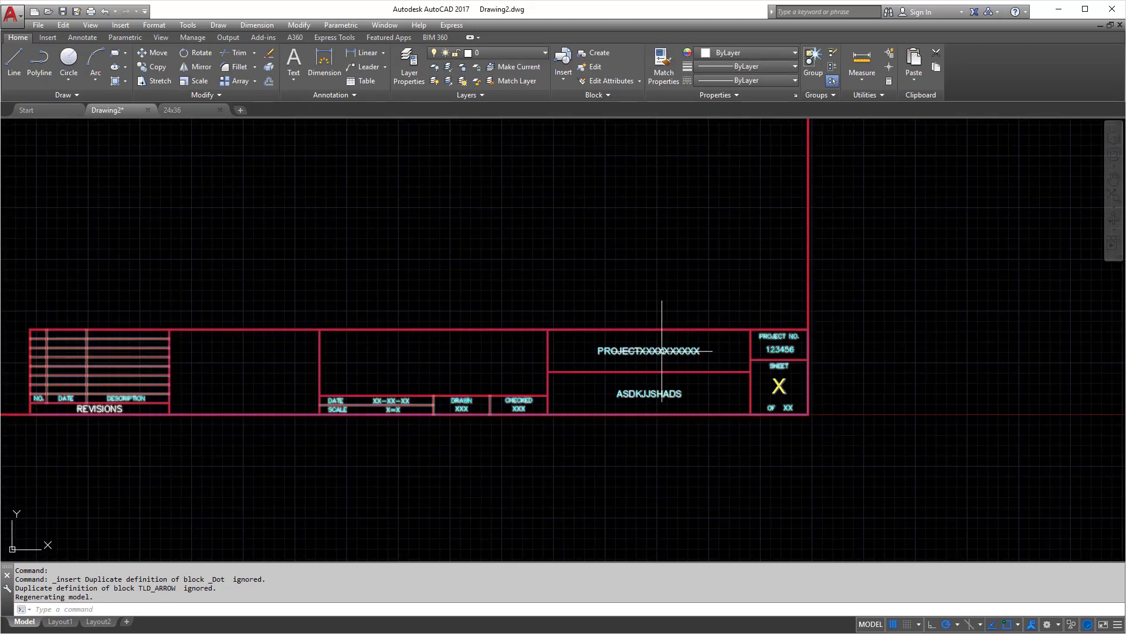
middle_click_drag(643, 315, 684, 289)
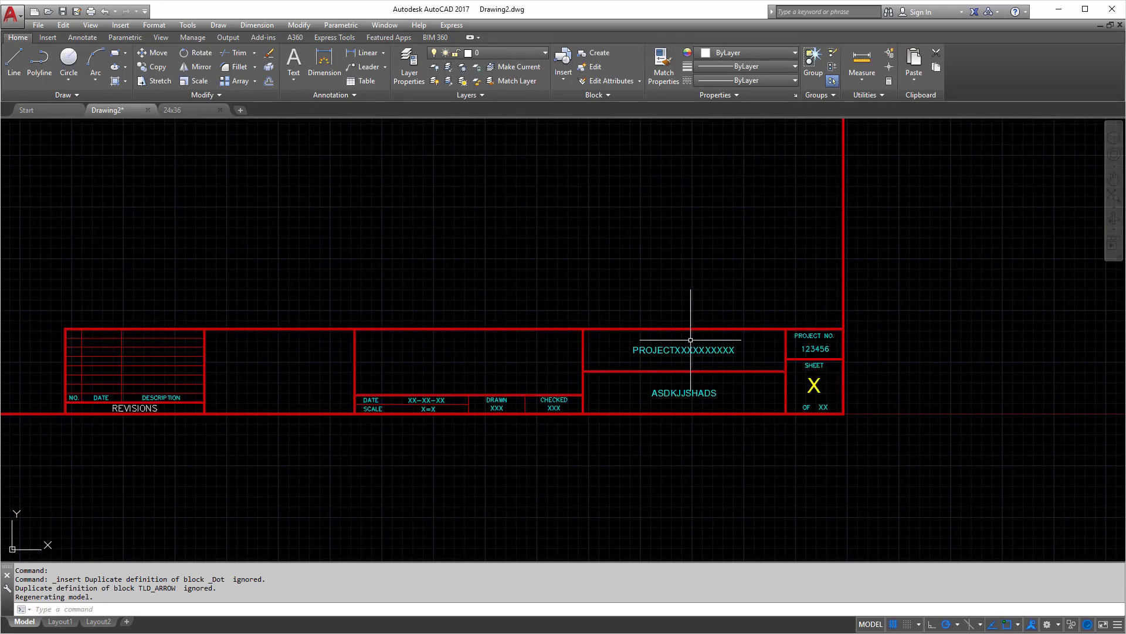
scroll(710, 345, "down", 2)
middle_click_drag(710, 345, 759, 344)
scroll(750, 369, "up", 2)
double_click(772, 395)
left_click(613, 347)
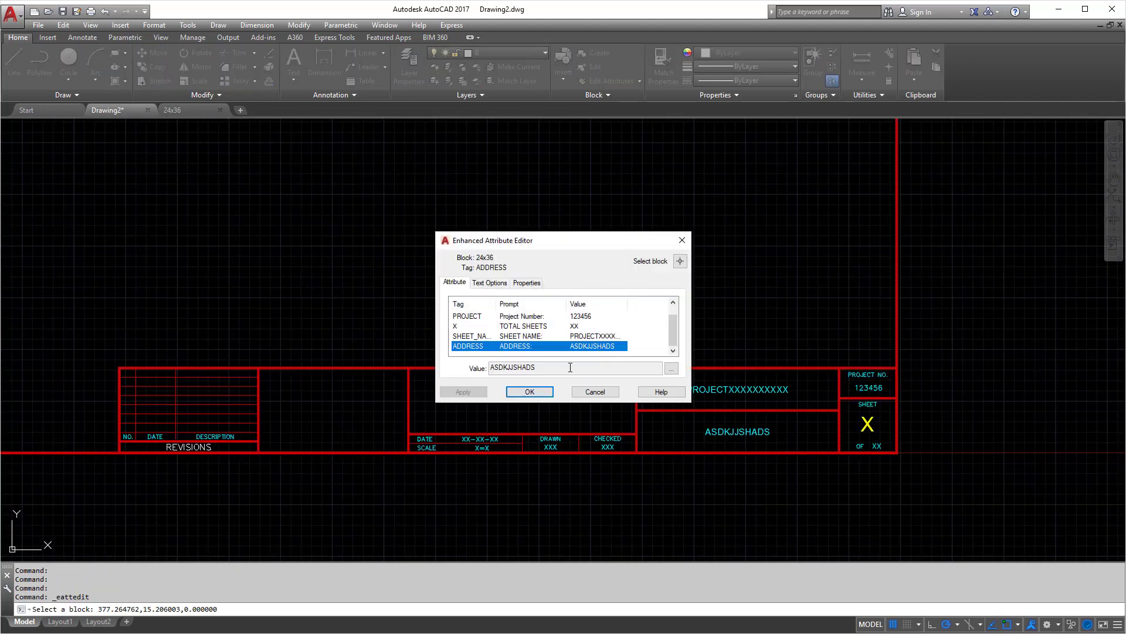
left_click(672, 368)
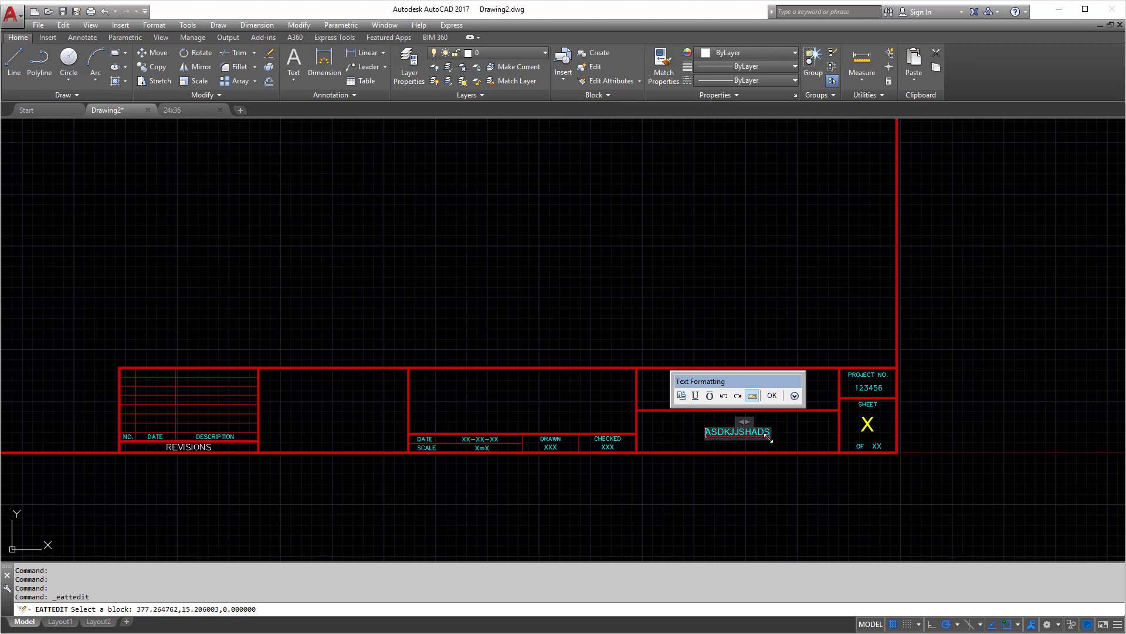
left_click_drag(778, 425, 893, 430)
- Replace the placeholder address text with the street address and convert that line to uppercase
key("ctrl+a")
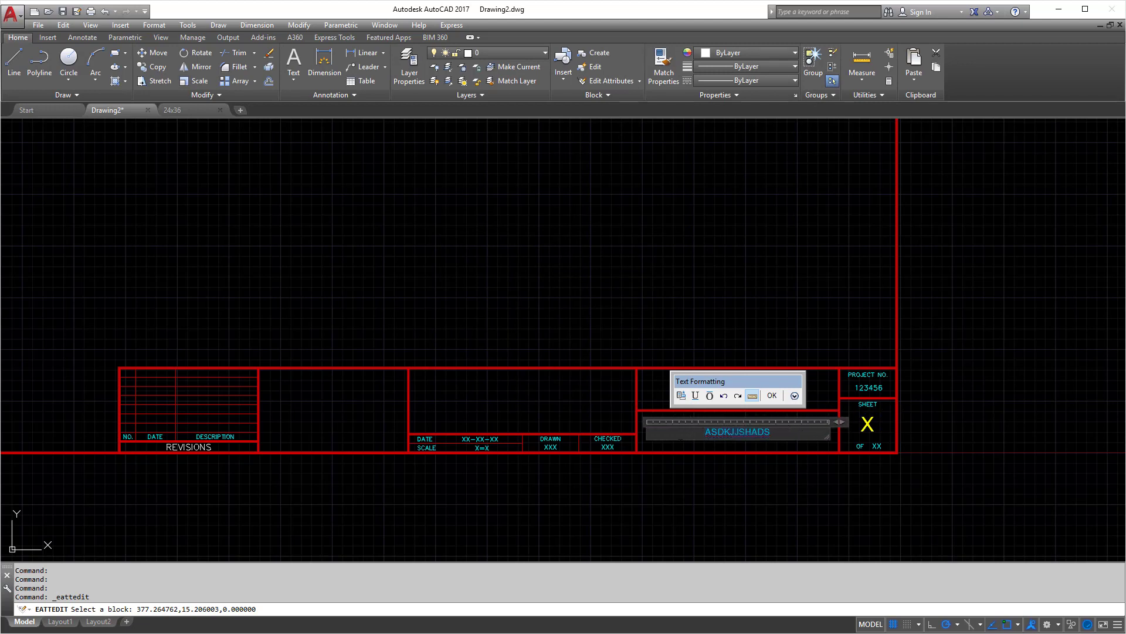
type("1111 Jackson street")
key("Return")
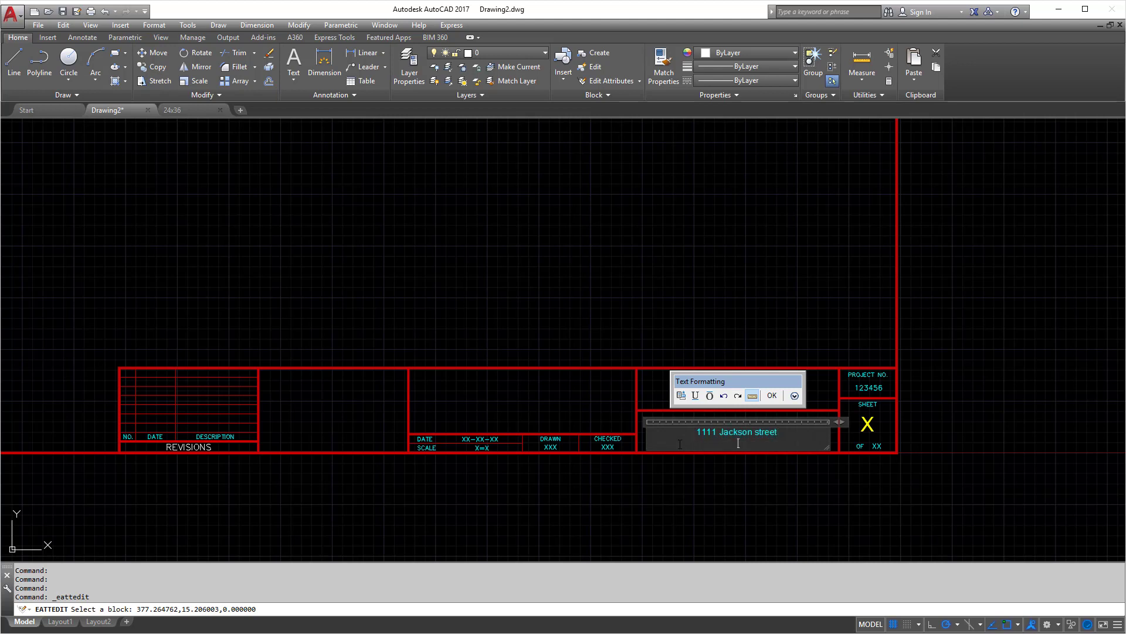
left_click_drag(778, 433, 719, 432)
right_click(711, 435)
mouse_move(757, 538)
left_click(874, 540)
left_click(798, 438)
- Add the city and state on a second line and WIDGETS AND CO above the street address, accepting the attribute changes
key("Return")
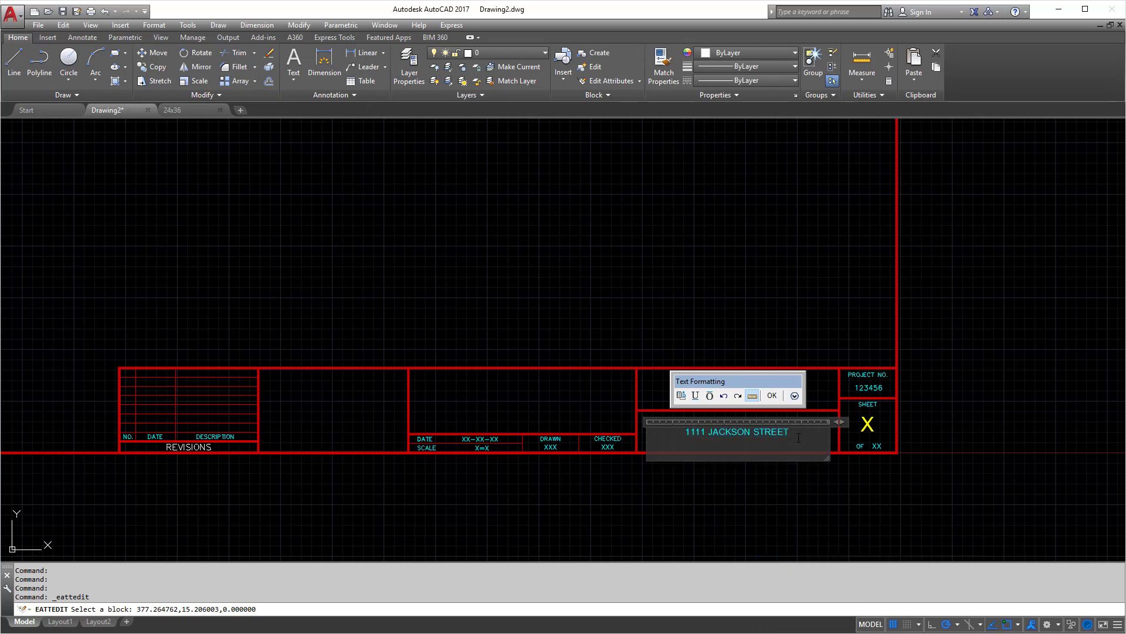
type("ANYTOW")
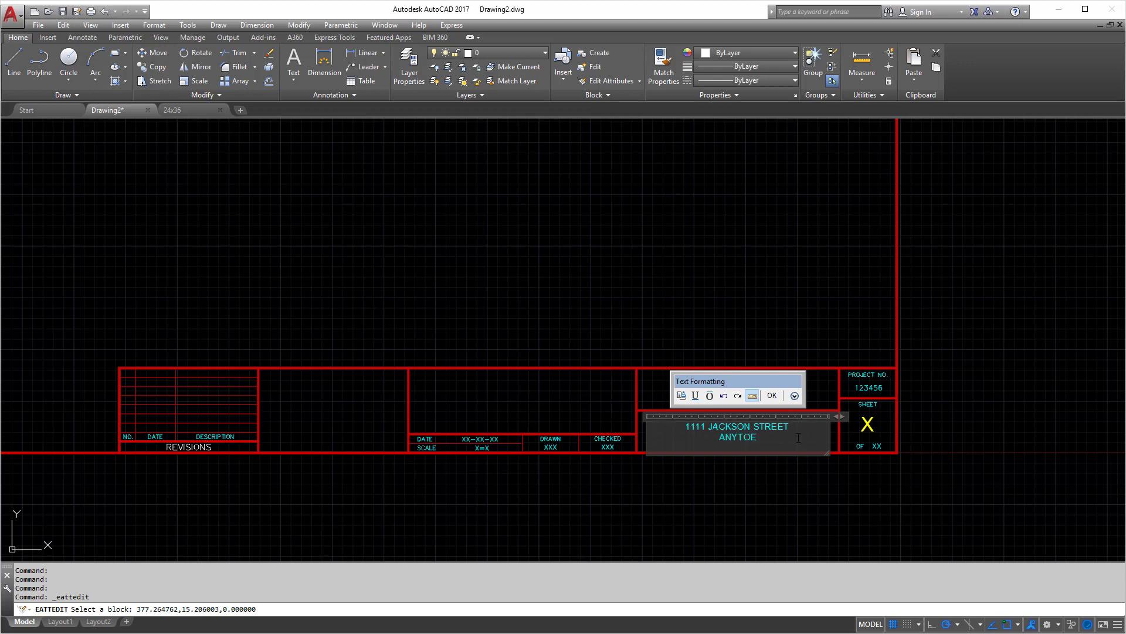
type("N,")
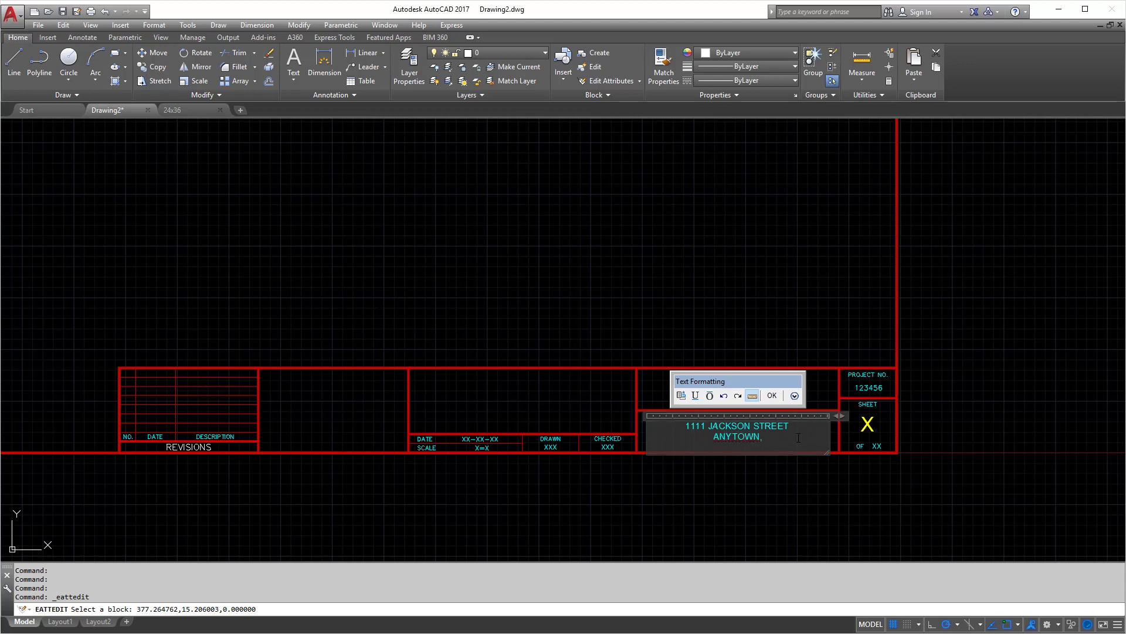
type(" IL")
left_click(684, 431)
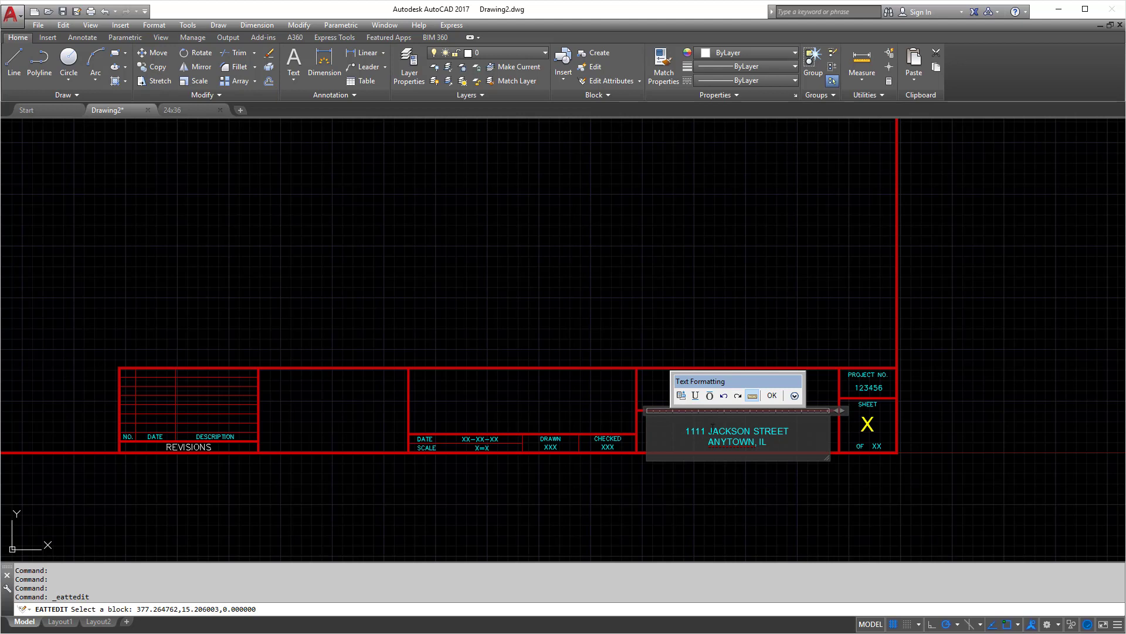
type("WIDGETS AND CO")
left_click(772, 396)
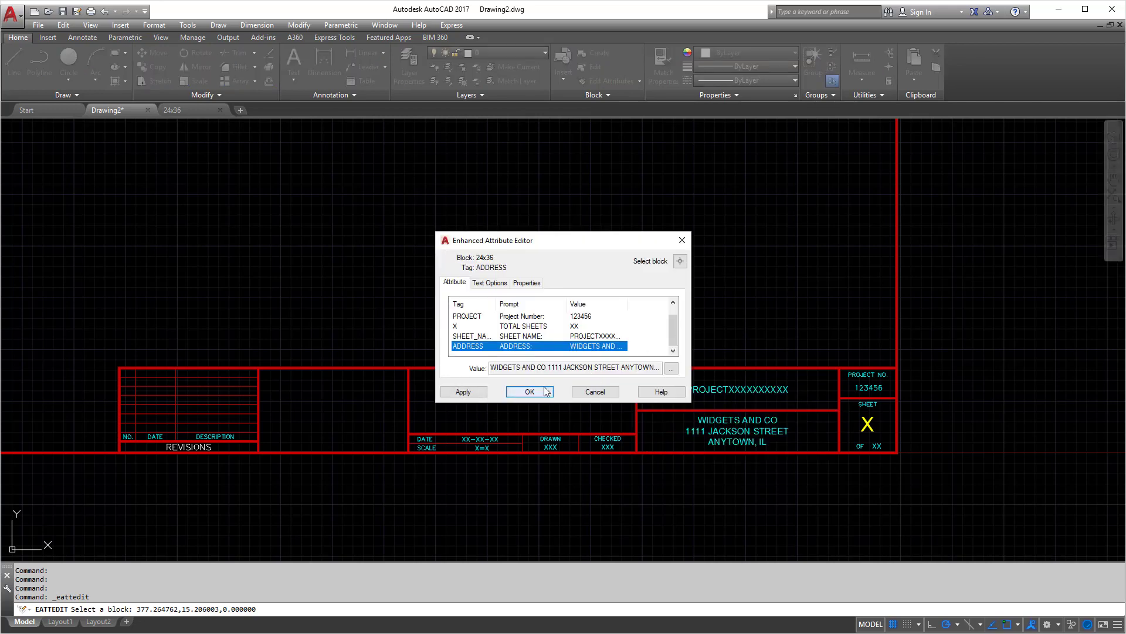
left_click(532, 392)
- Review the three-line ADDRESS text in its multiline editor and close the attribute editor without changes
scroll(717, 419, "up", 4)
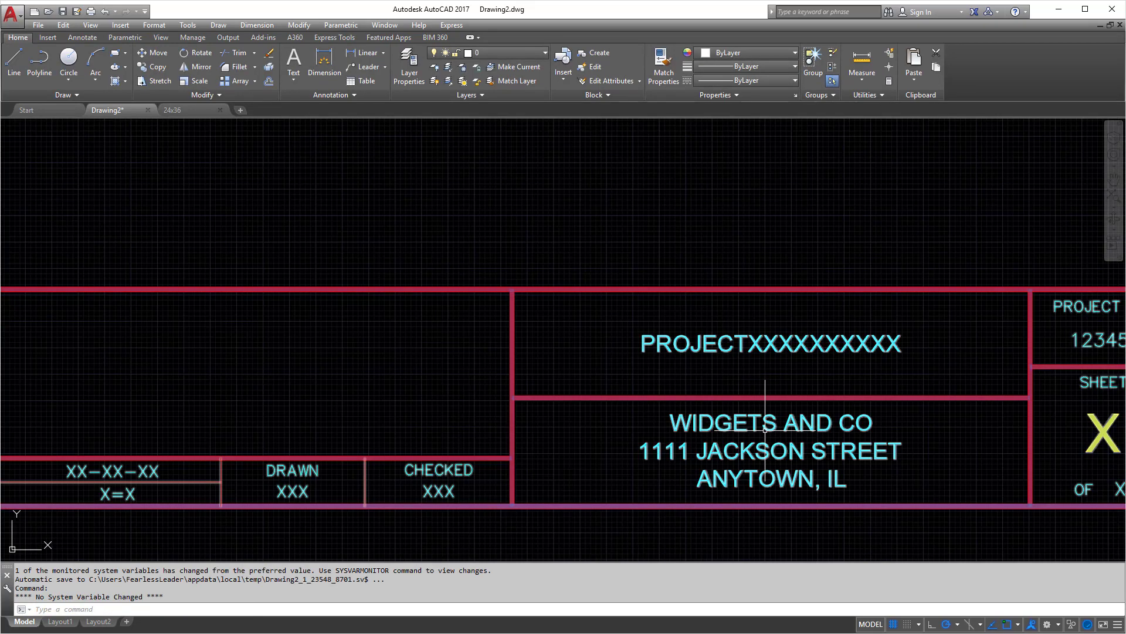
scroll(759, 423, "down", 2)
double_click(758, 428)
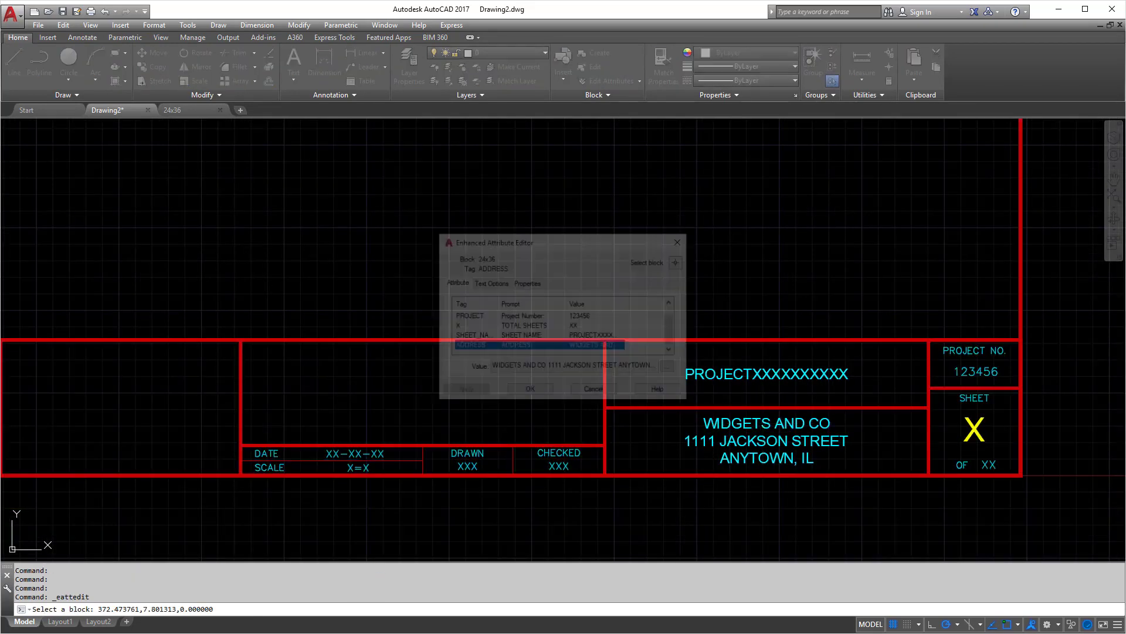
left_click(670, 370)
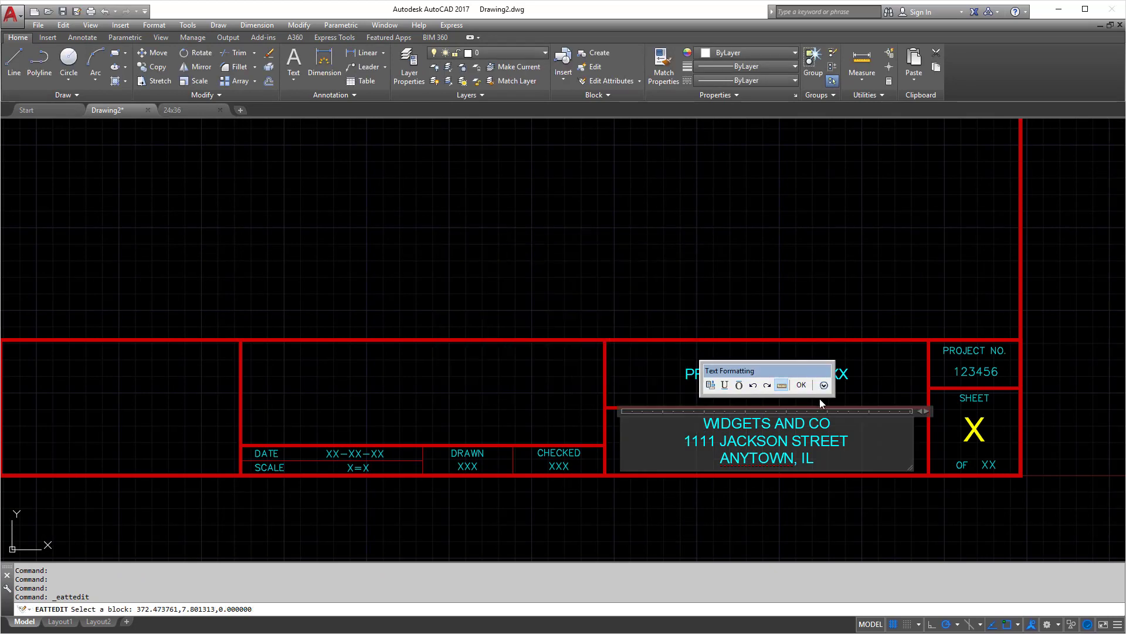
left_click(804, 385)
left_click(530, 388)
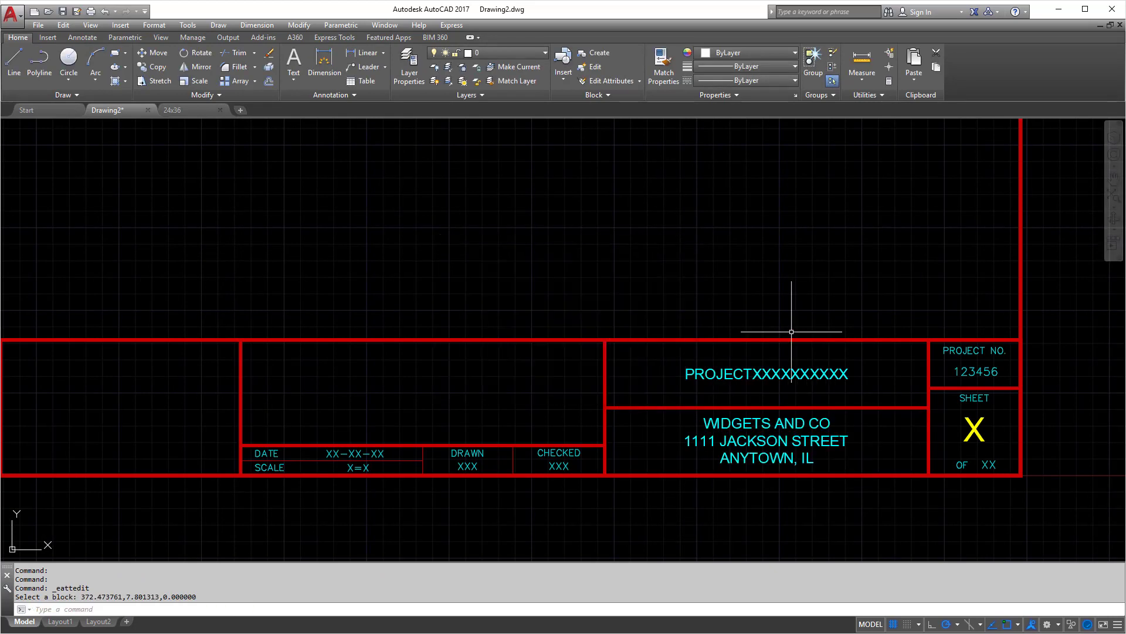
- Review the title block's attribute list from the CHECKED cell and close the attribute editor without changes
scroll(786, 337, "down", 2)
scroll(631, 413, "up", 4)
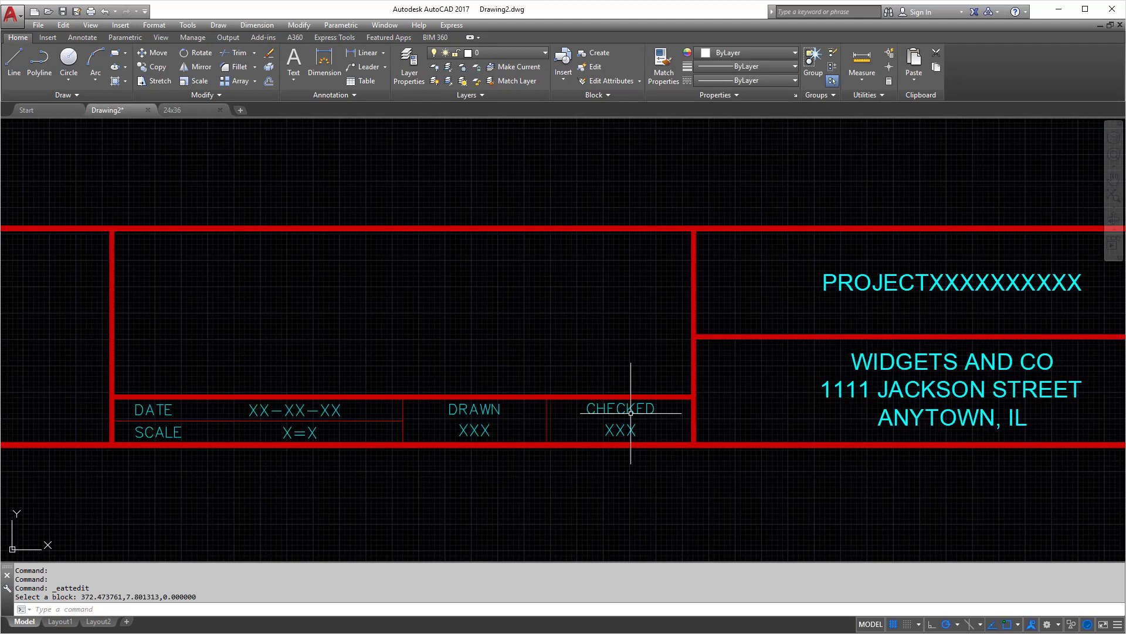
left_click(619, 427)
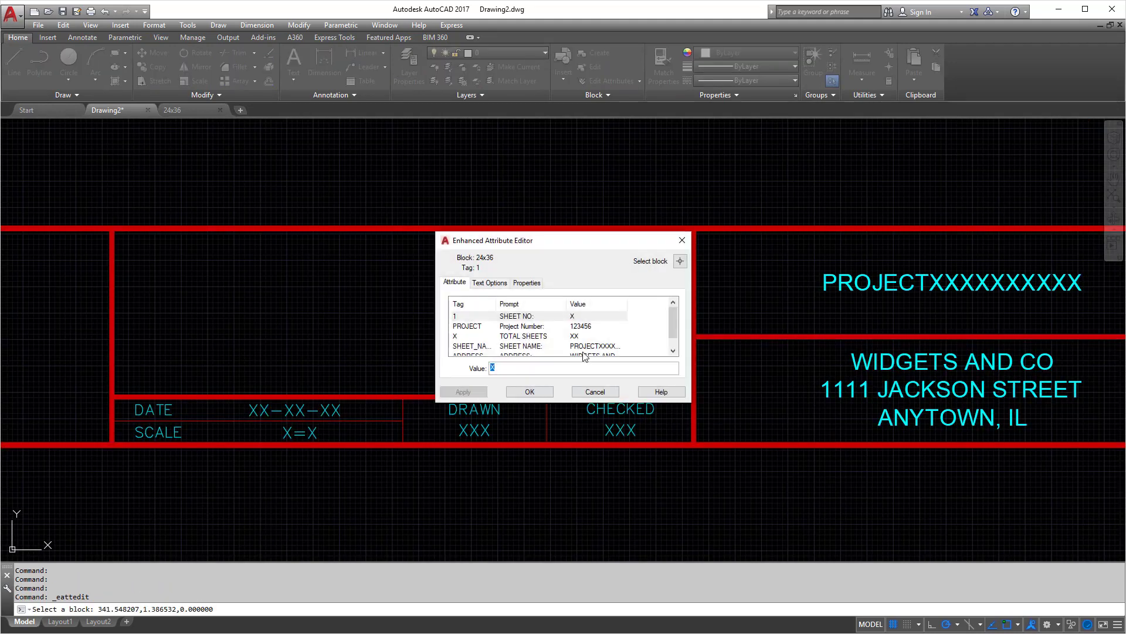
left_click(549, 390)
- Examine the whole inserted title block and its attribute texts, briefly selecting the block and clearing the selection
scroll(448, 407, "down", 3)
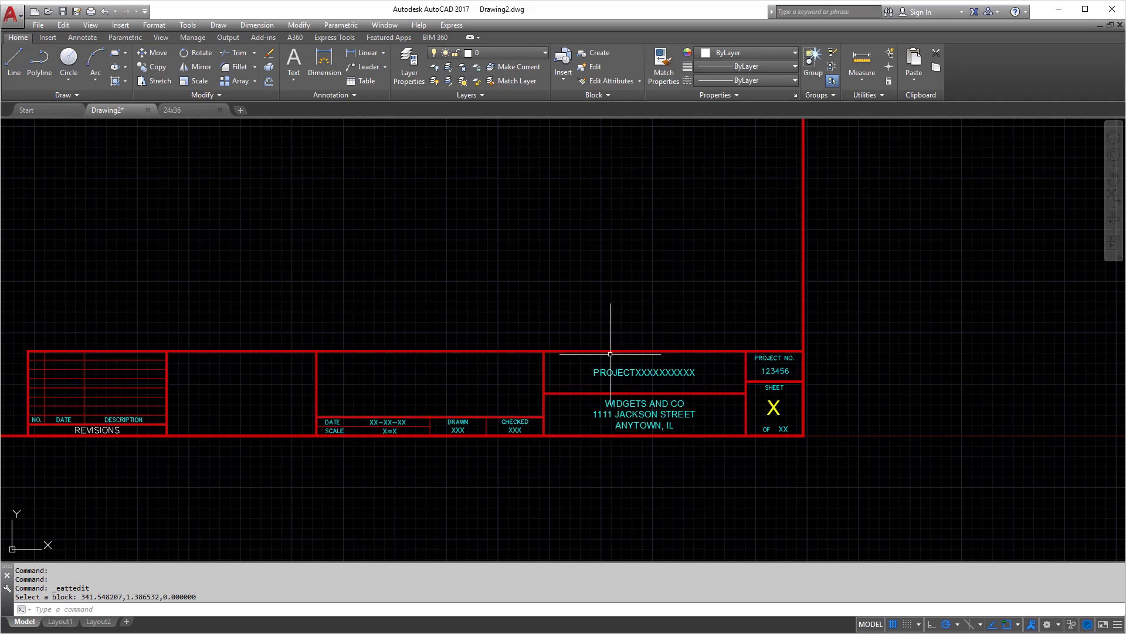
scroll(661, 402, "down", 4)
middle_click_drag(591, 360, 715, 395)
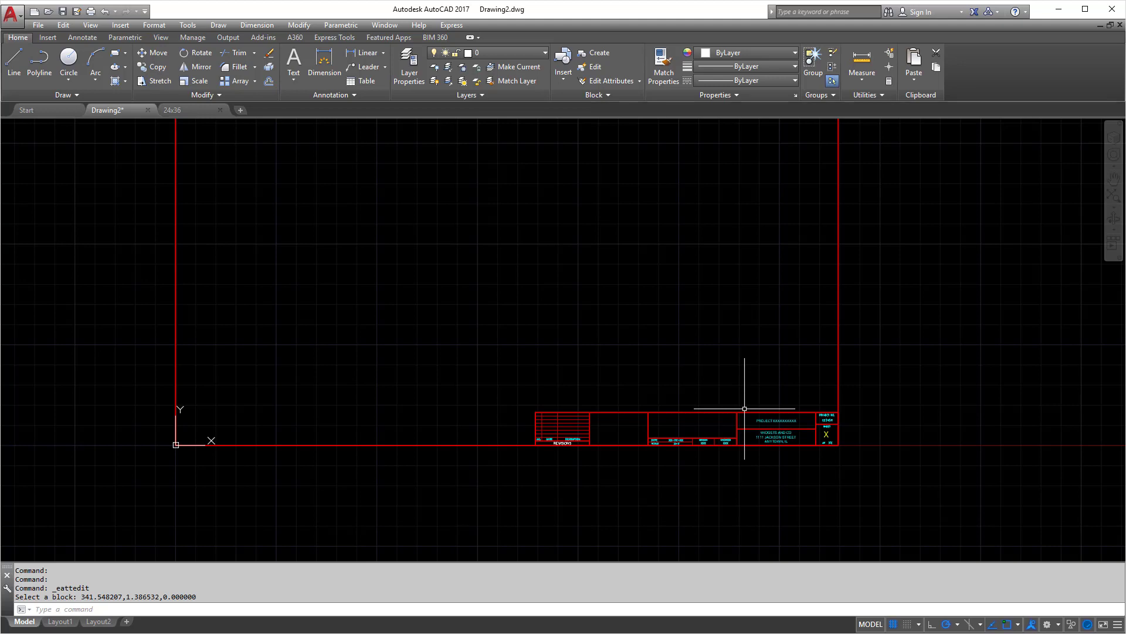
middle_click_drag(734, 385, 804, 407)
scroll(857, 476, "up", 4)
middle_click_drag(857, 475, 782, 471)
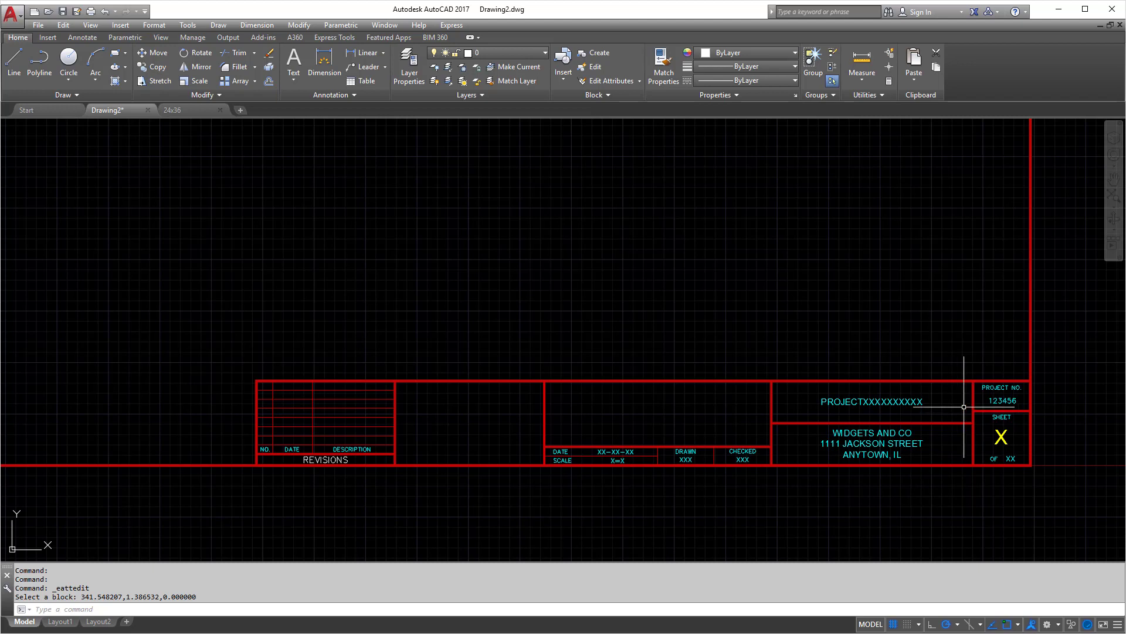
left_click(1003, 434)
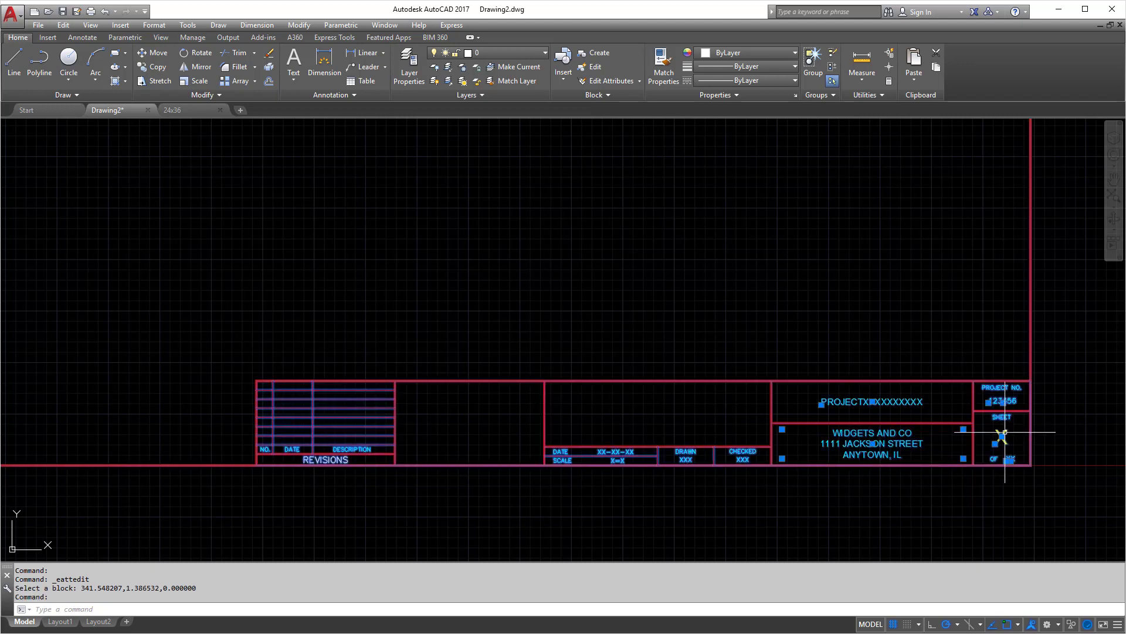
left_click(827, 328)
key("Escape")
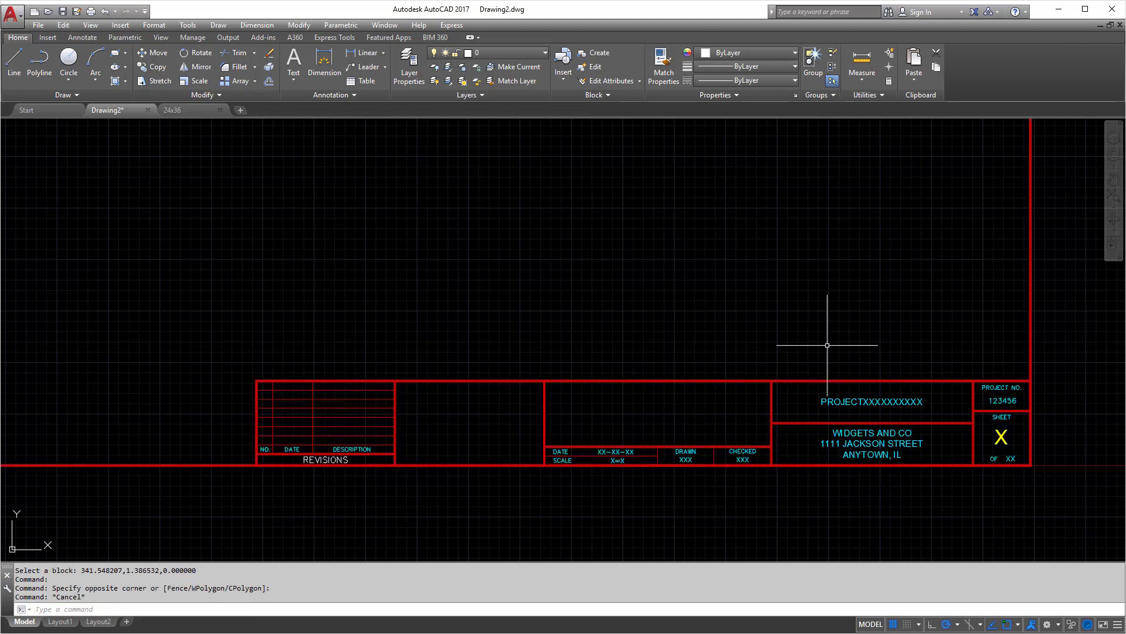